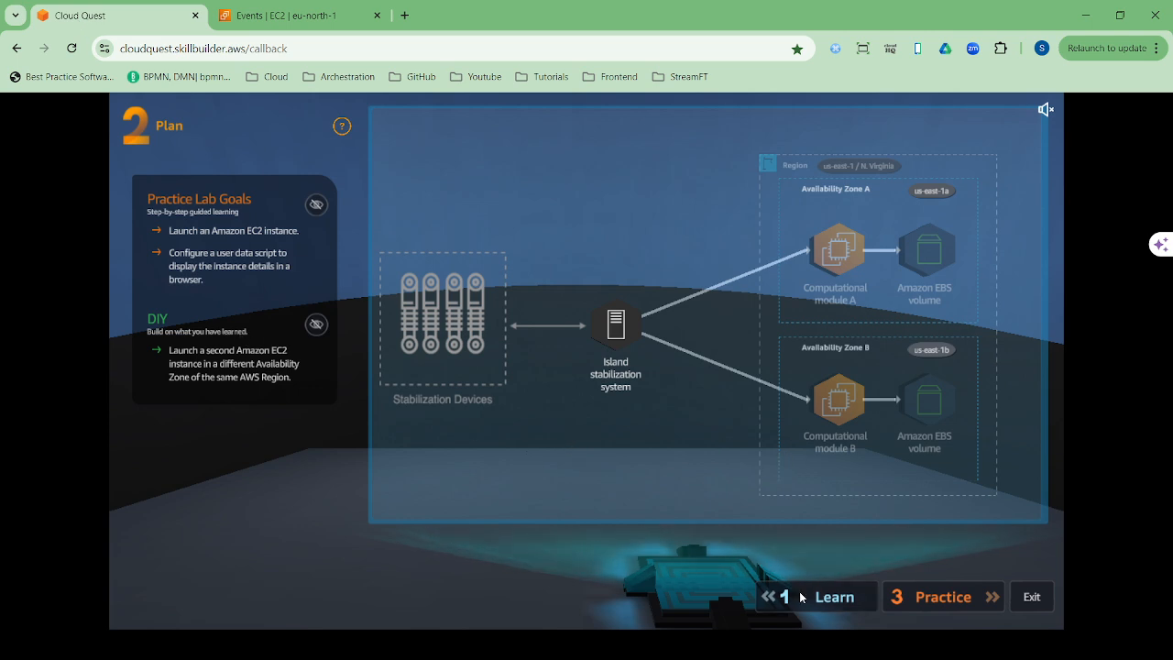
# - Open the Learn section and go back to the first of its diagram steps
pyautogui.click(835, 597)
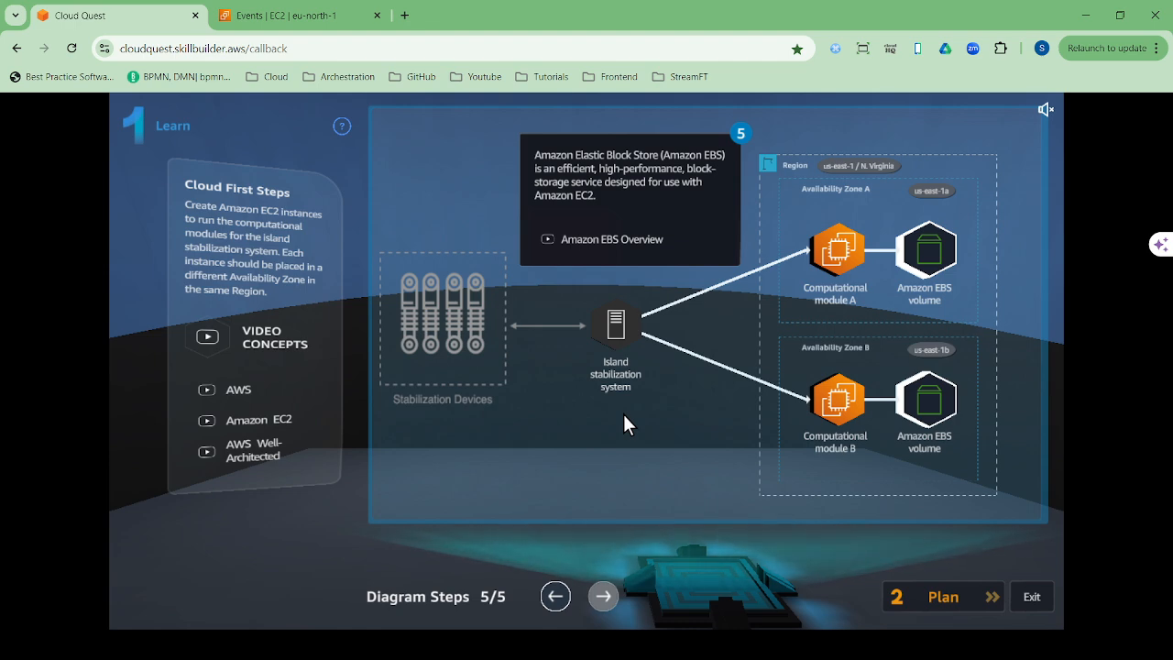
pyautogui.click(556, 597)
pyautogui.click(558, 596)
pyautogui.click(556, 597)
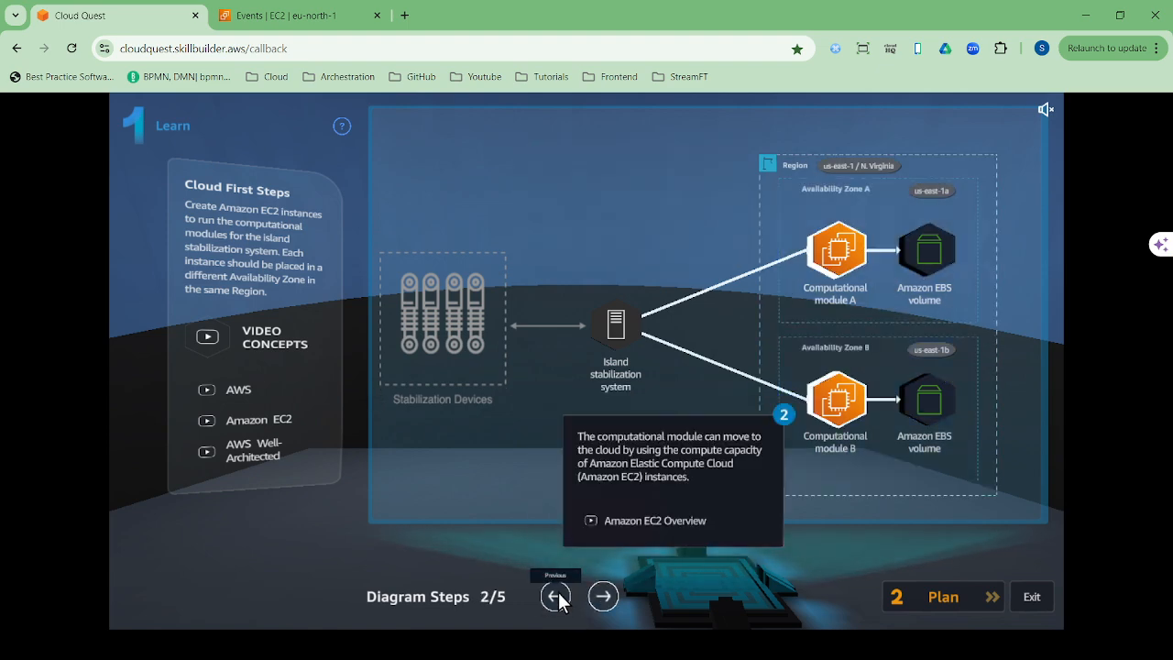
pyautogui.click(556, 597)
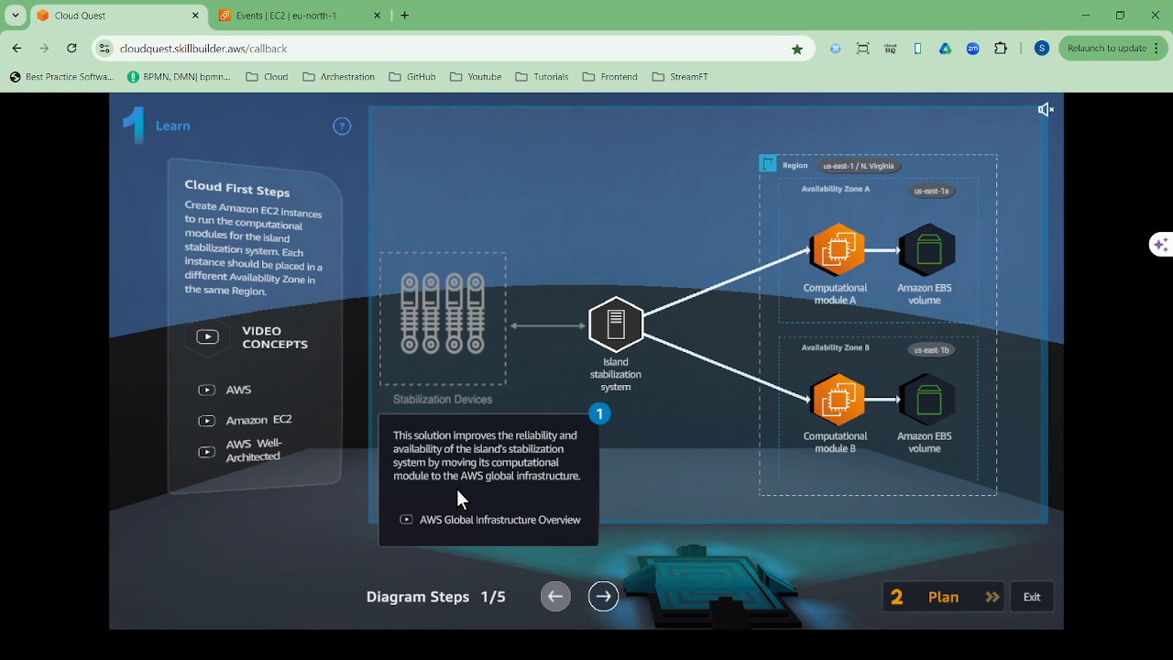
# - Review diagram steps 2 to 5 on EC2 compute, the AWS Region, Availability Zones and Amazon EBS
pyautogui.click(602, 595)
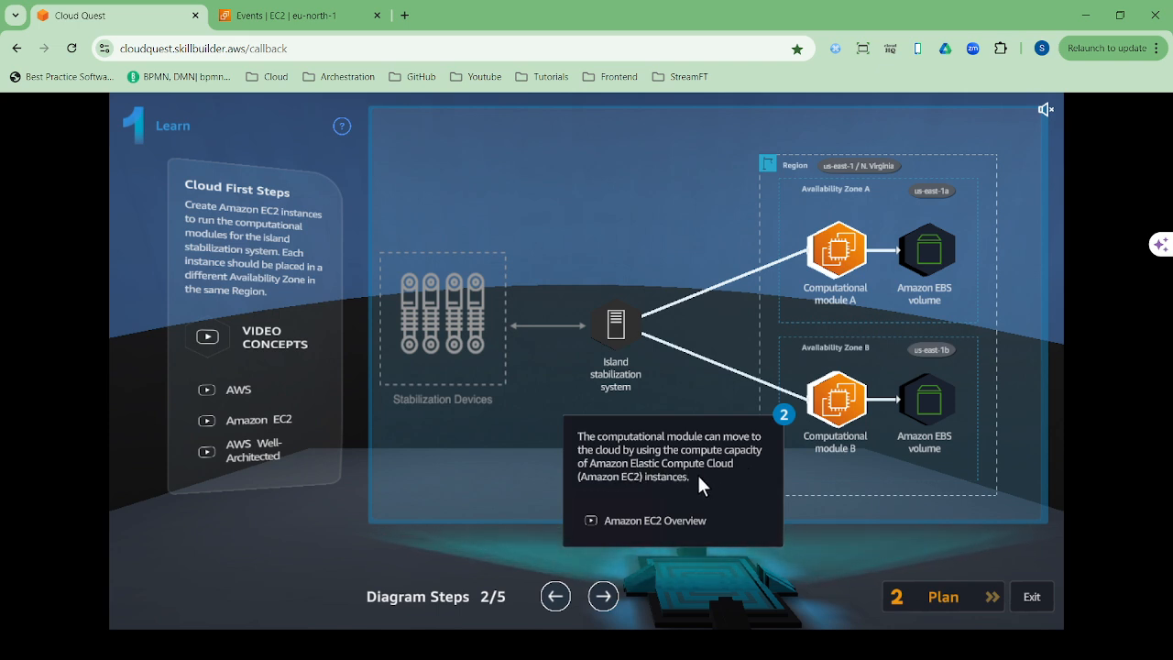
pyautogui.click(603, 597)
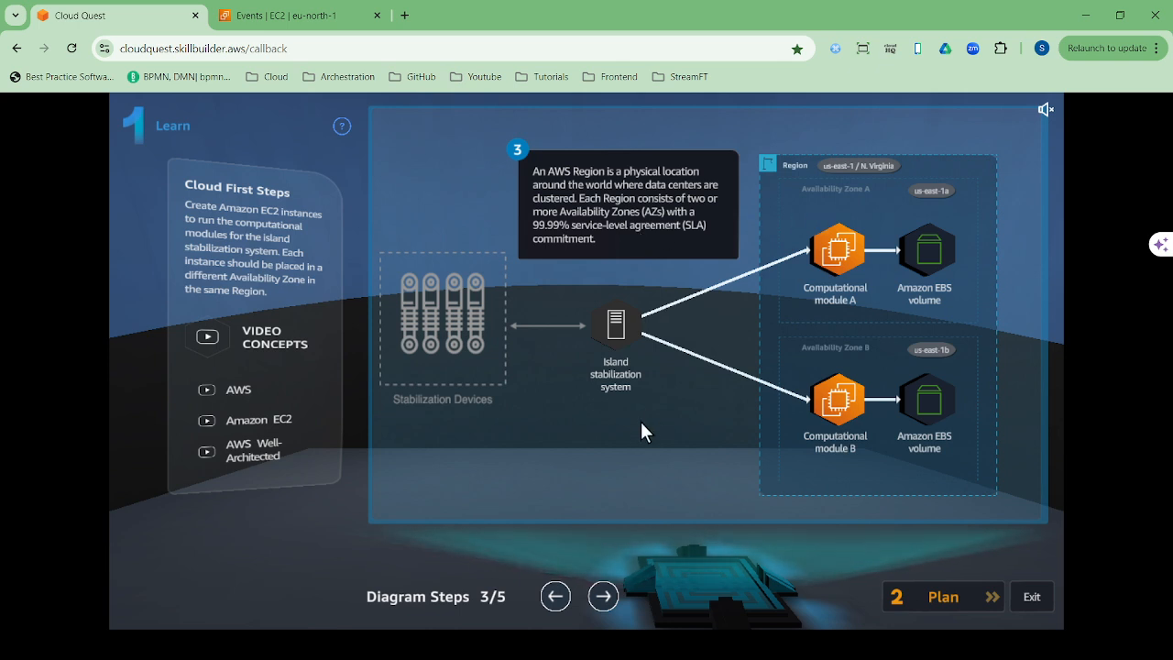
pyautogui.click(603, 598)
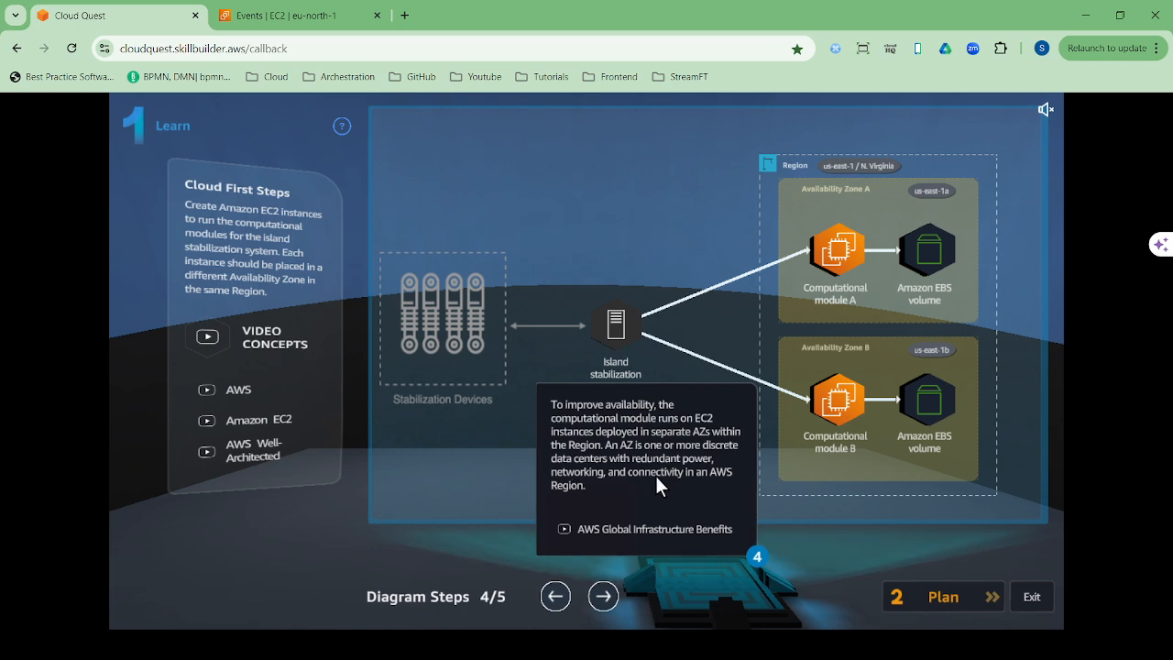
pyautogui.click(603, 598)
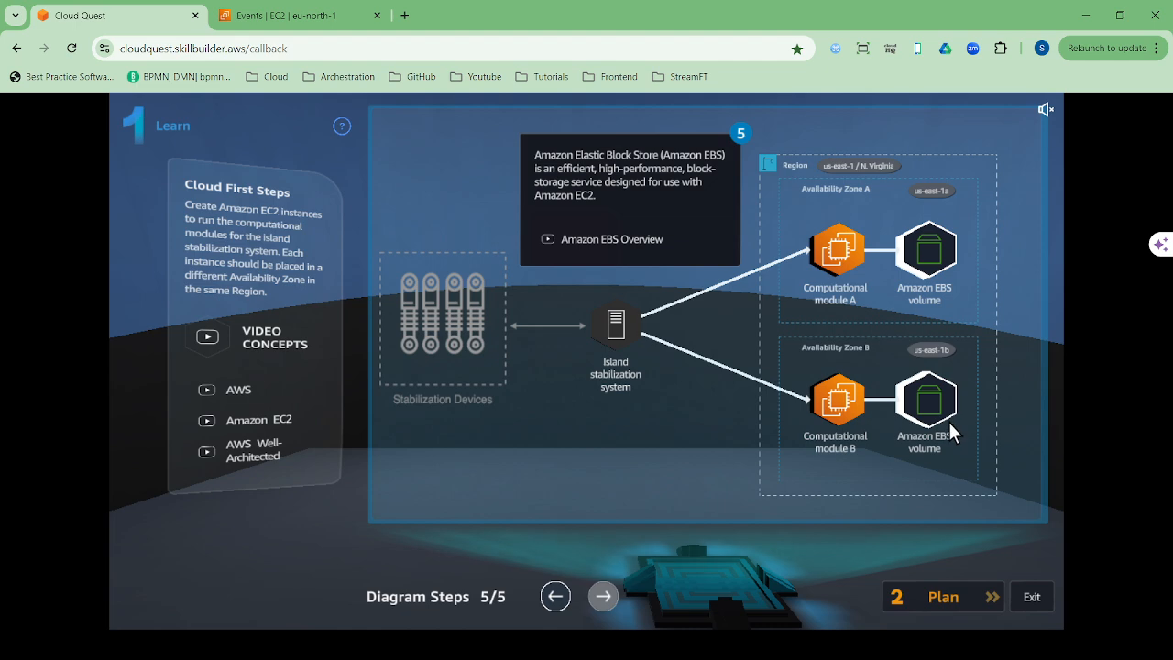
# - Proceed through the Plan section to the Practice lab and return to step 1 of its instructions
pyautogui.click(941, 601)
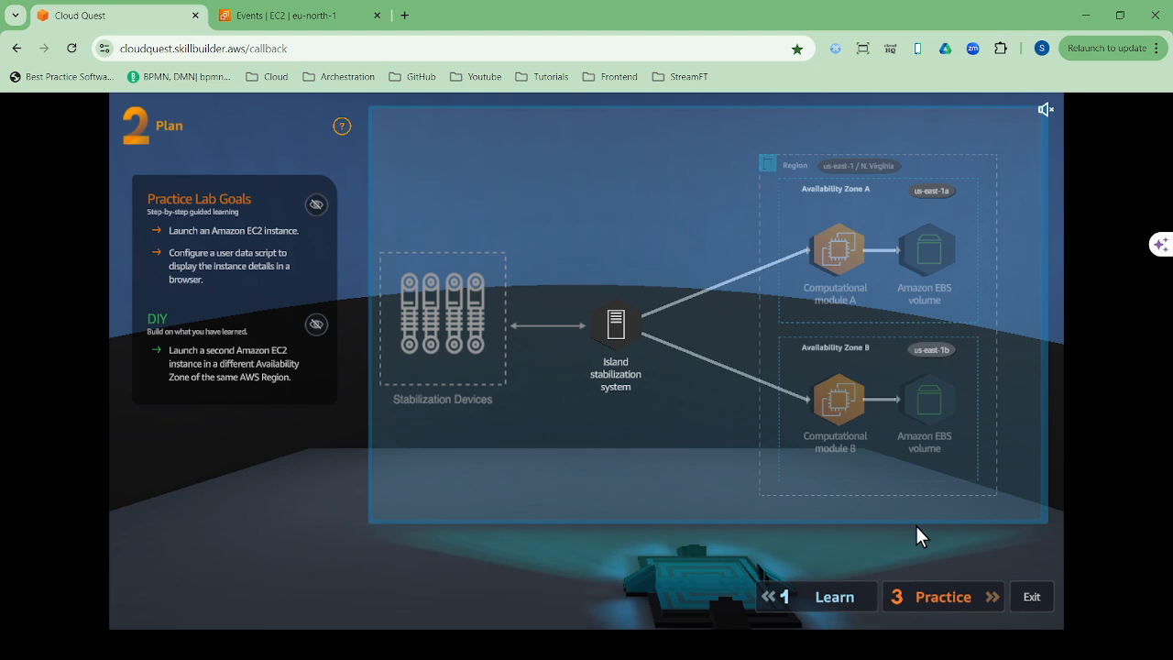
pyautogui.click(929, 597)
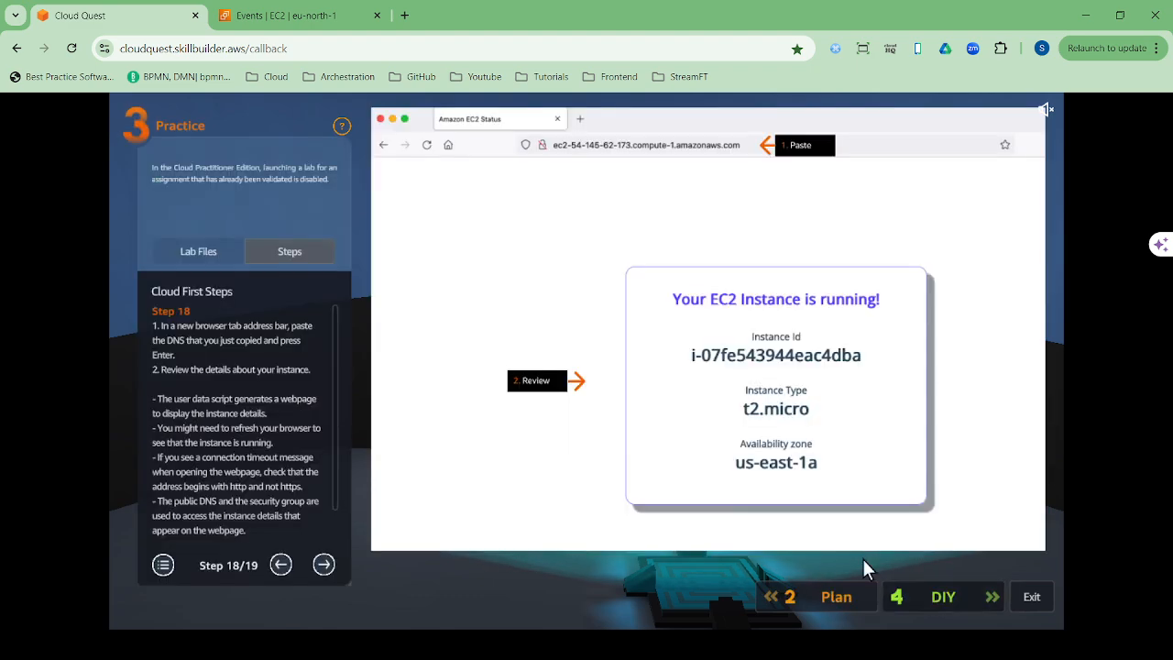
pyautogui.click(281, 565)
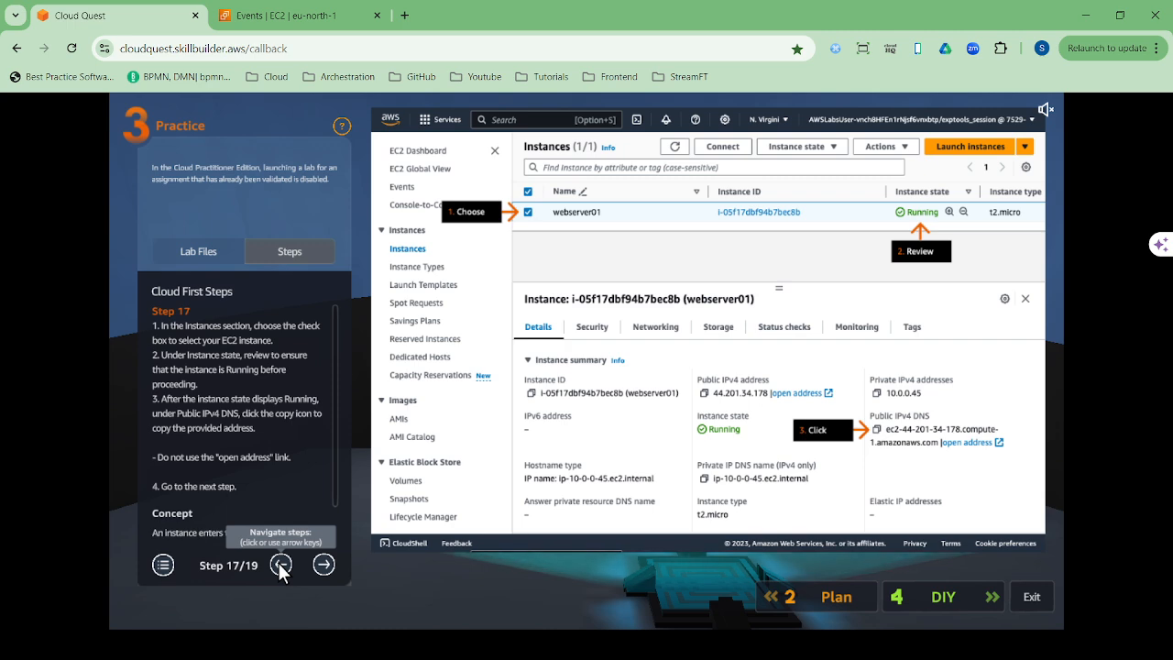
pyautogui.click(281, 565)
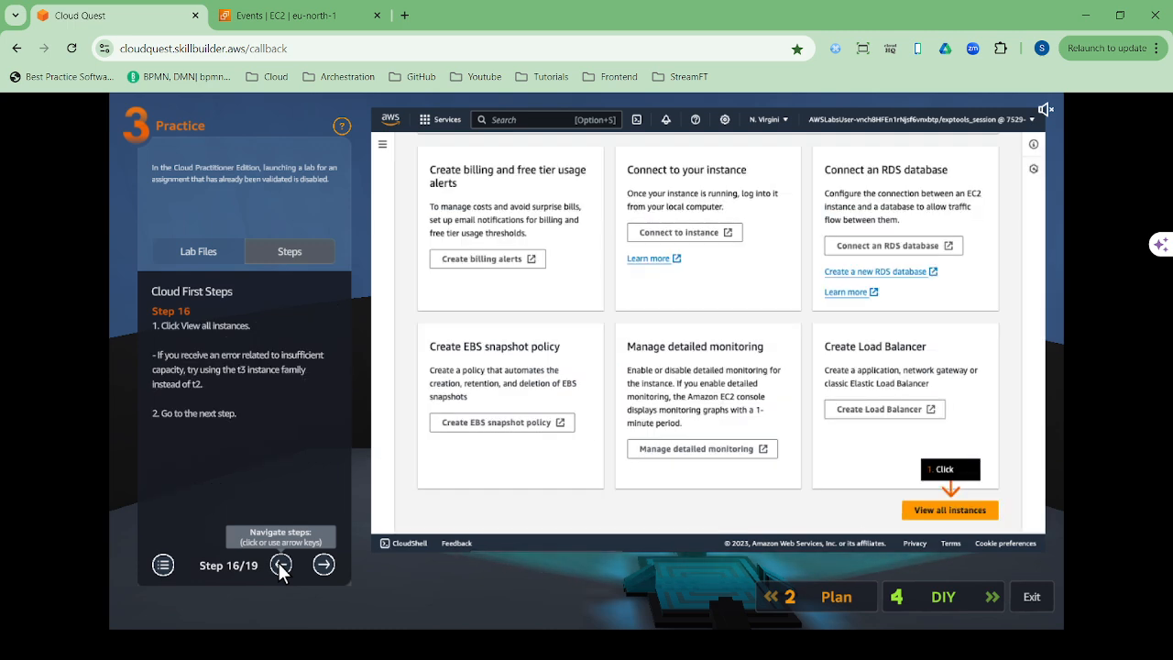
pyautogui.click(281, 564)
pyautogui.click(280, 564)
pyautogui.click(281, 565)
pyautogui.click(280, 565)
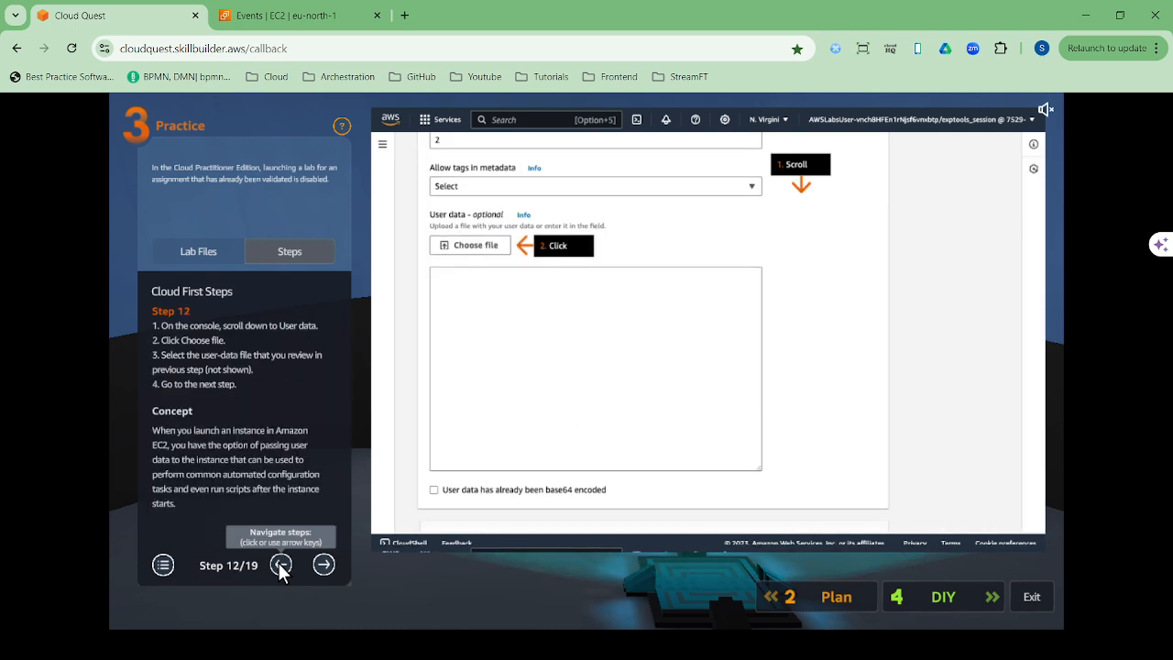
pyautogui.click(281, 565)
pyautogui.click(281, 564)
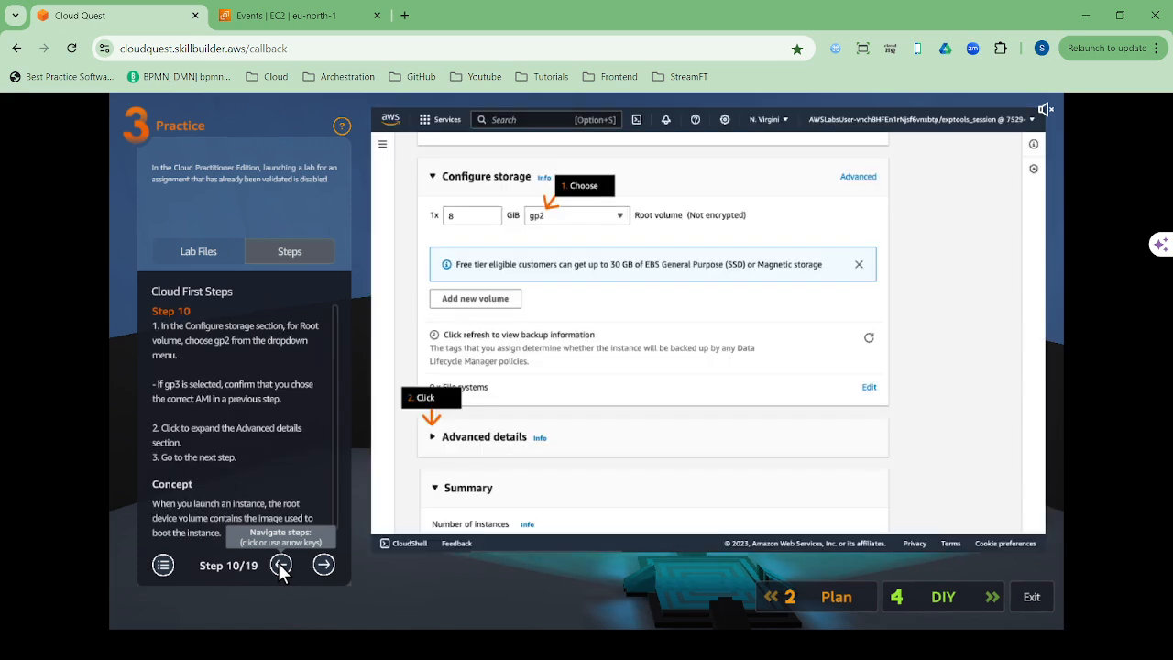
pyautogui.click(280, 565)
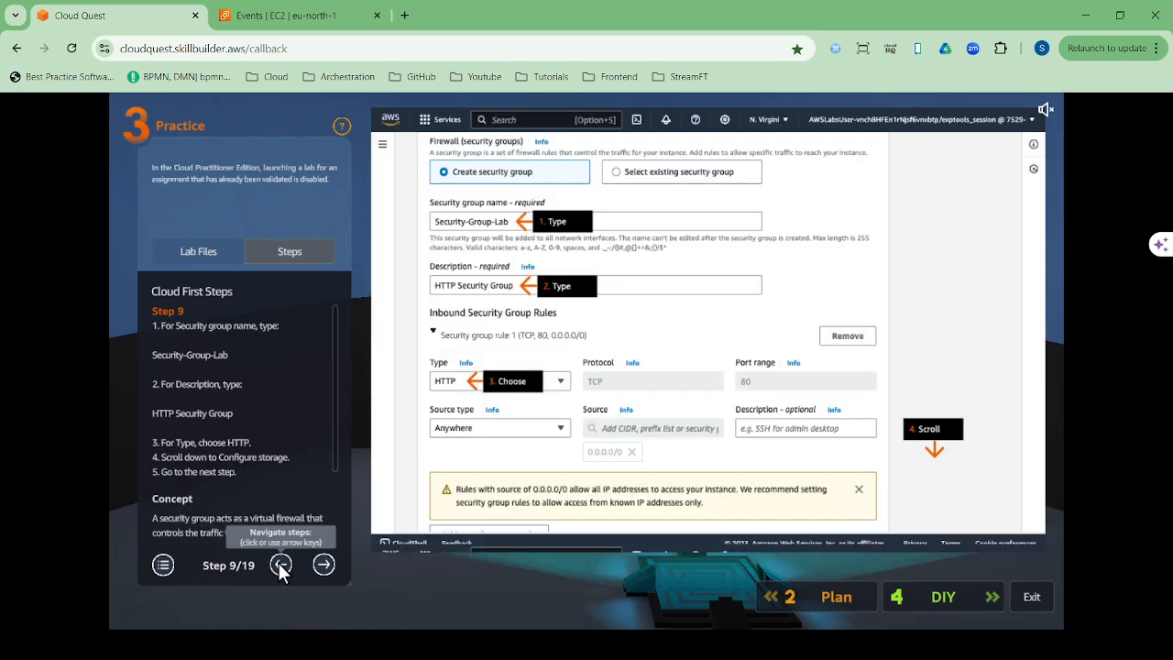
pyautogui.click(280, 565)
pyautogui.click(280, 565)
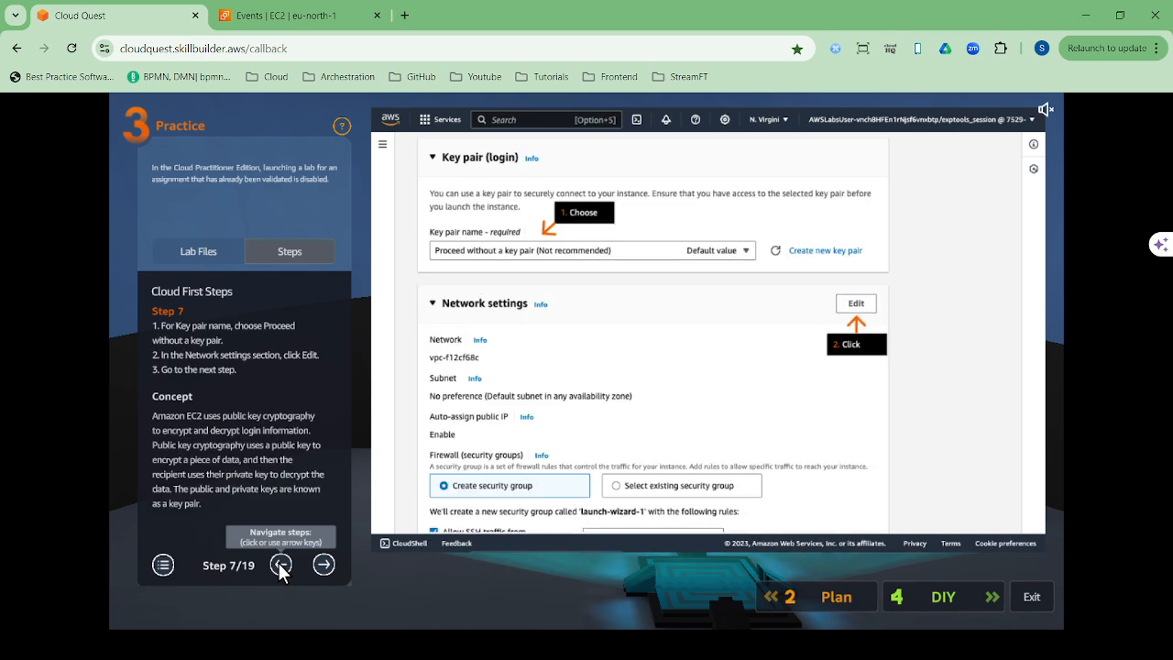
pyautogui.click(281, 564)
pyautogui.click(280, 565)
pyautogui.click(281, 564)
pyautogui.click(281, 565)
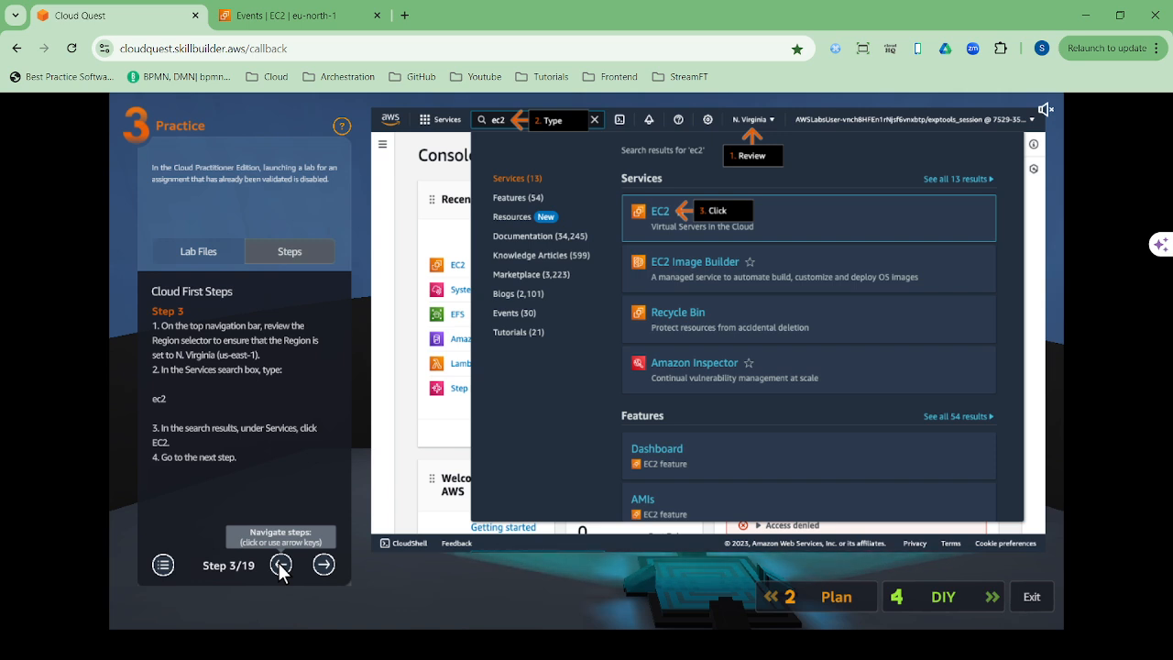
pyautogui.click(281, 565)
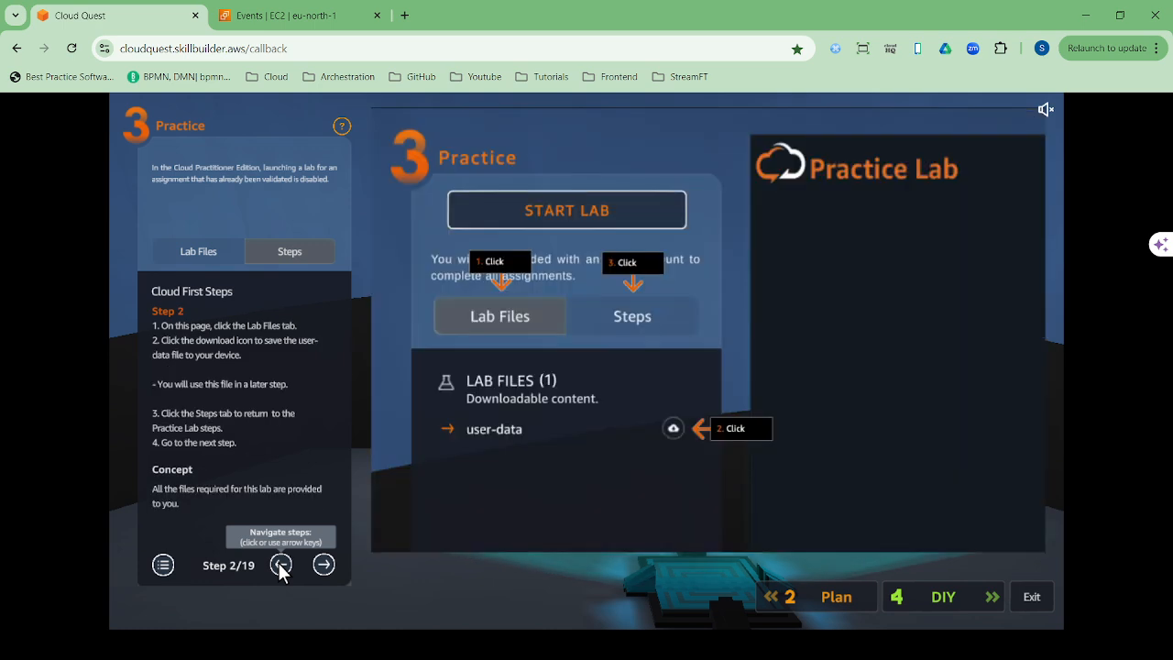
pyautogui.click(281, 565)
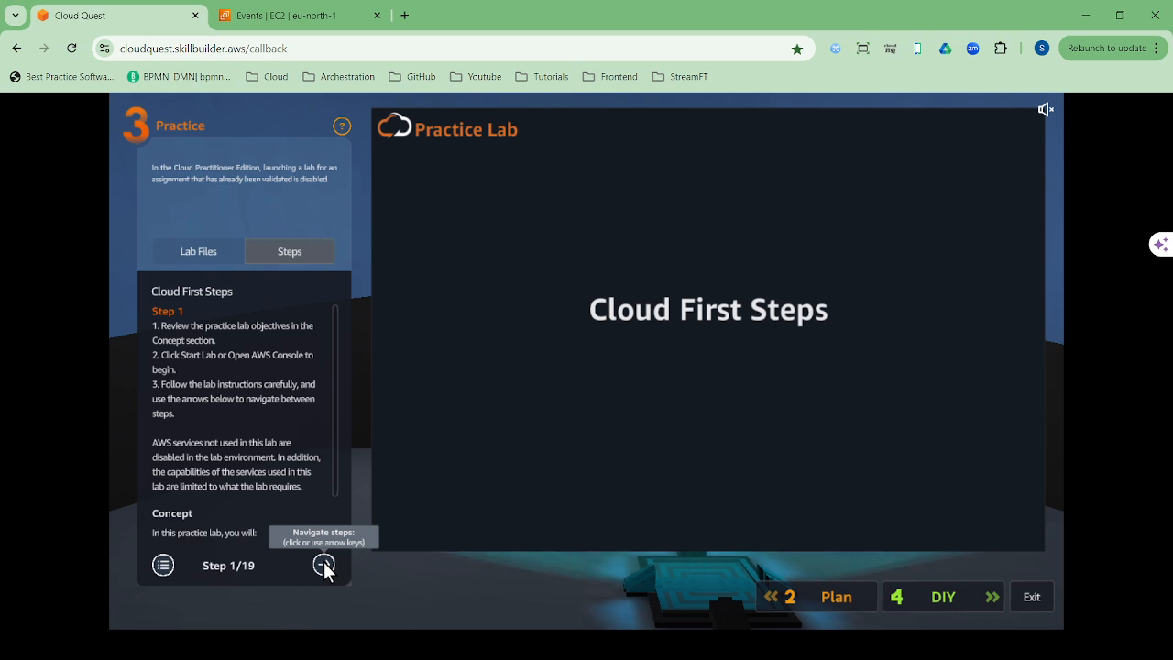
# - Read practice steps 2 to 6 on the lab file, opening EC2, starting an instance launch, and choosing the AMI and instance type
pyautogui.click(324, 565)
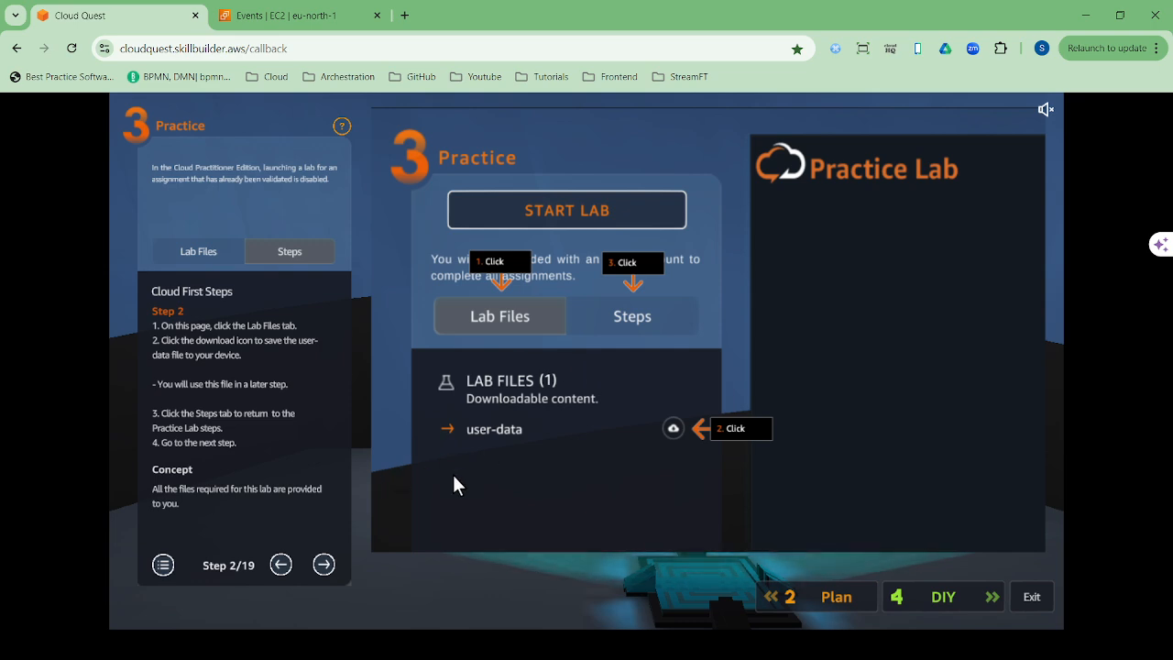
pyautogui.click(324, 565)
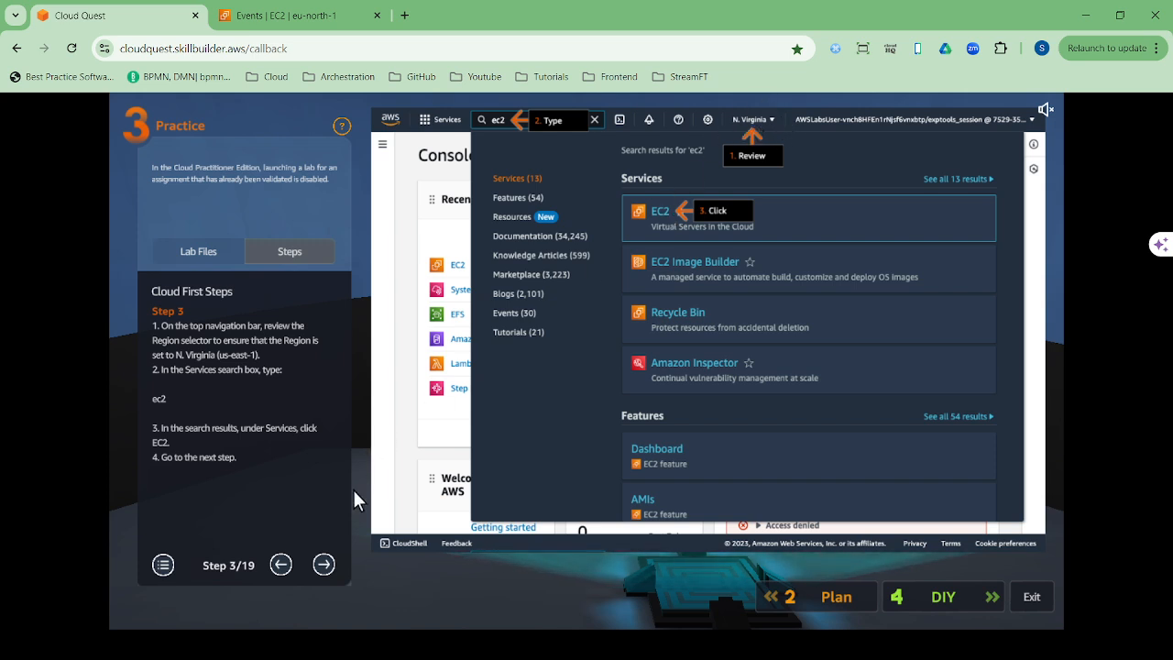
pyautogui.click(325, 565)
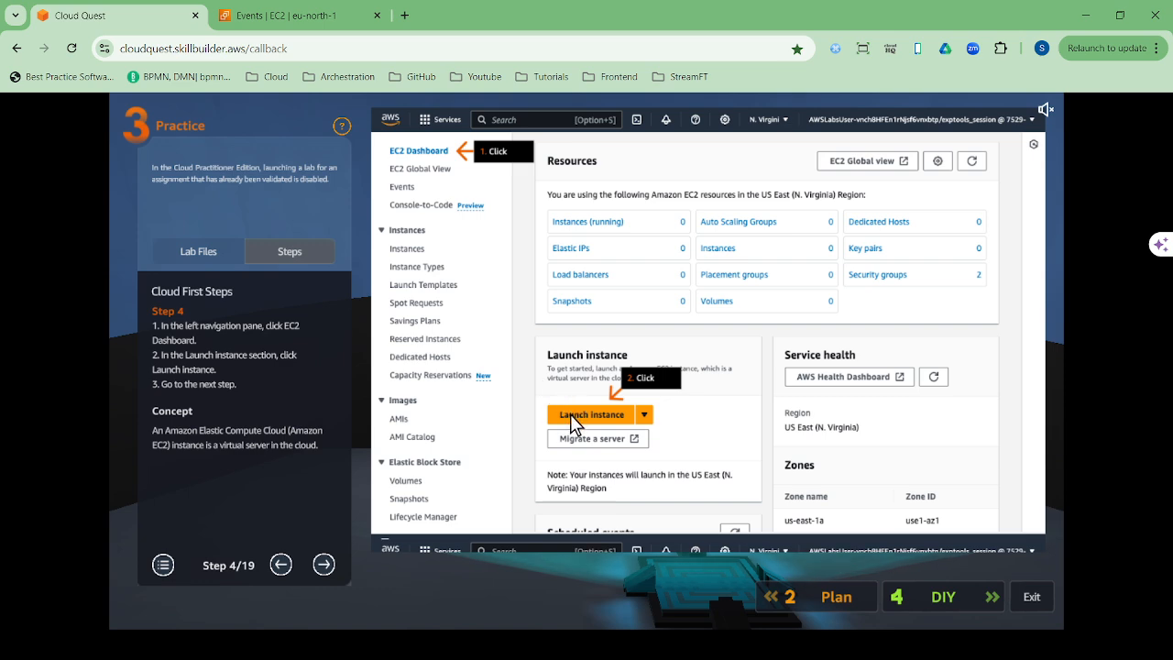
pyautogui.click(325, 566)
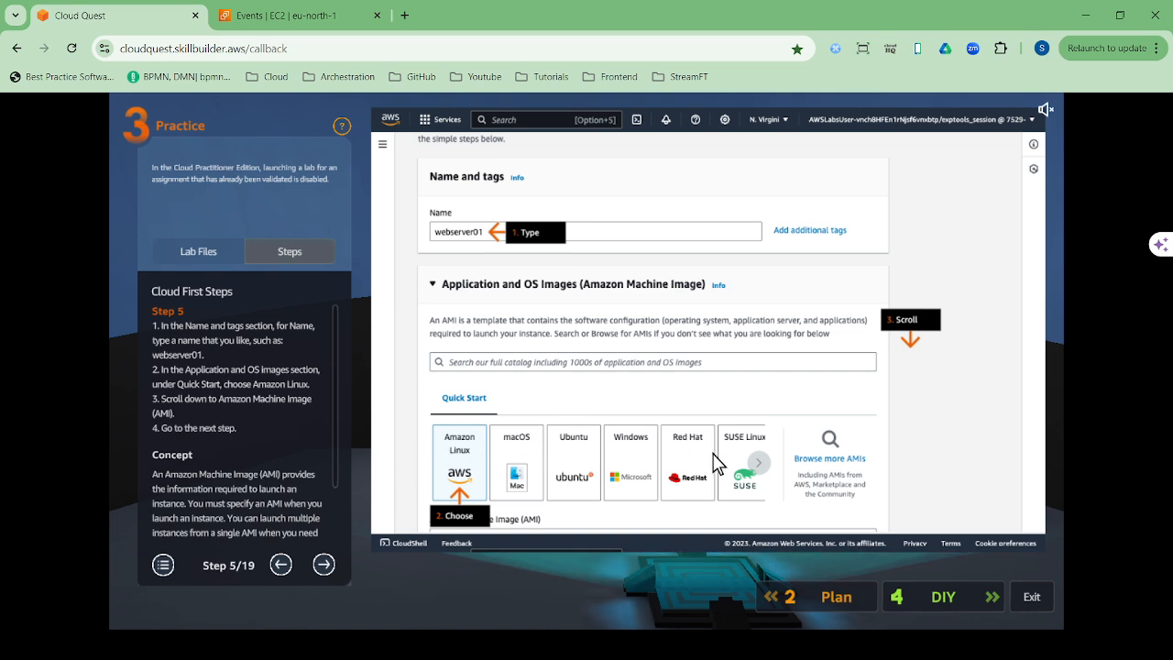
pyautogui.click(324, 565)
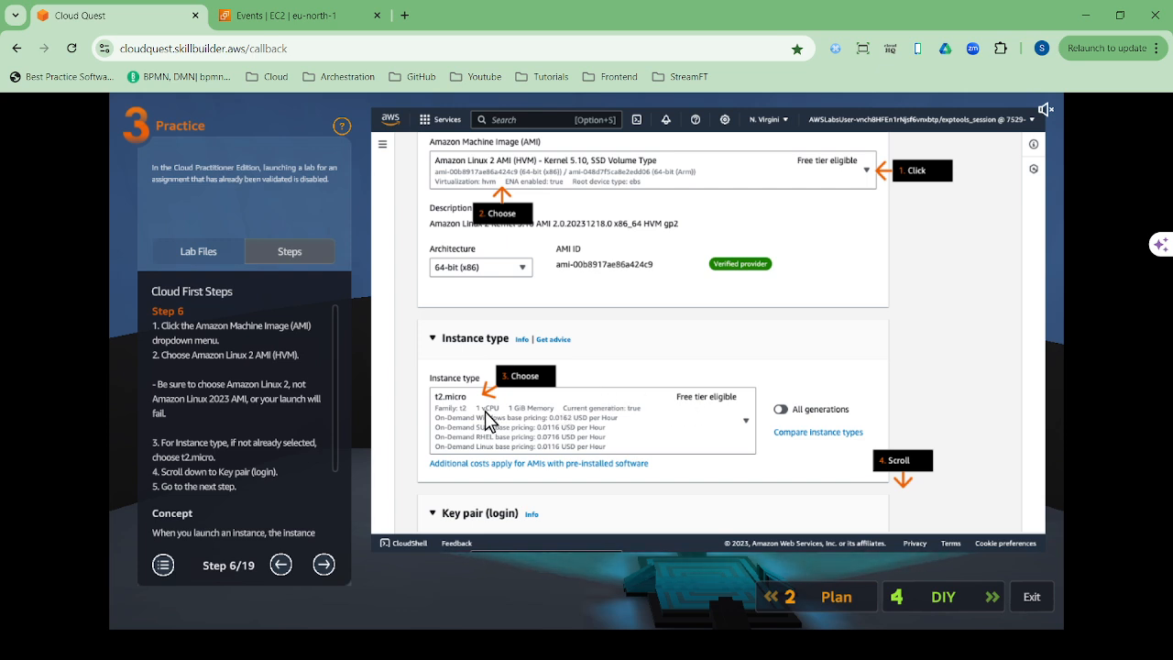
# - Read practice steps 7 to 10 on the key pair, network settings, security group and root volume storage
pyautogui.click(324, 565)
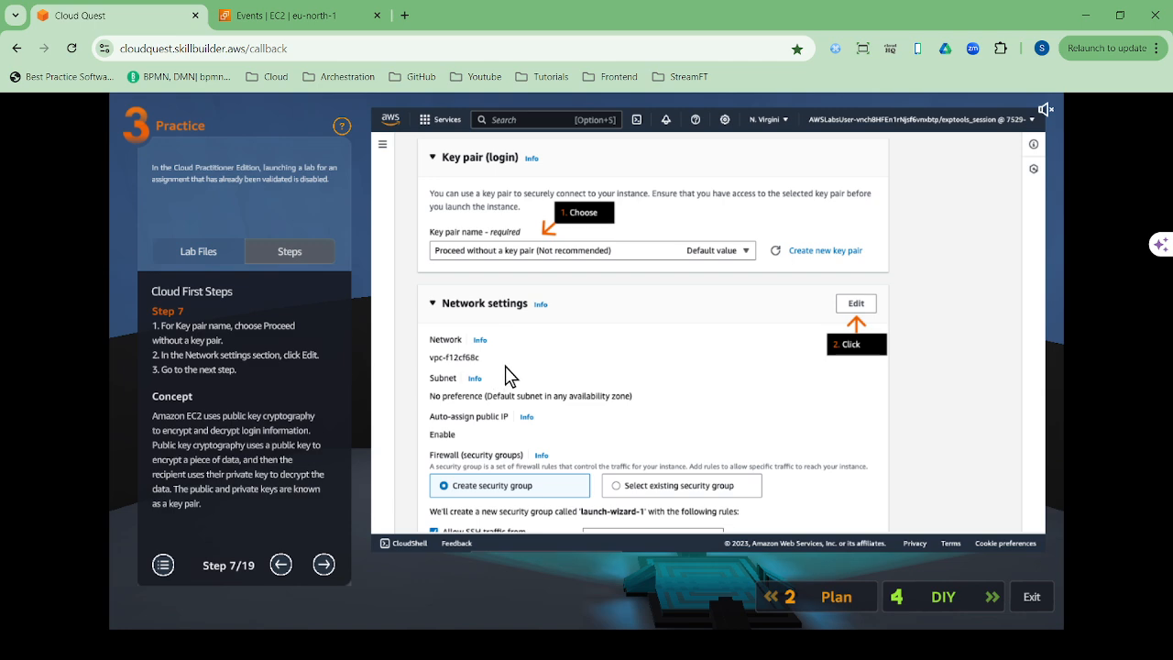
pyautogui.click(325, 565)
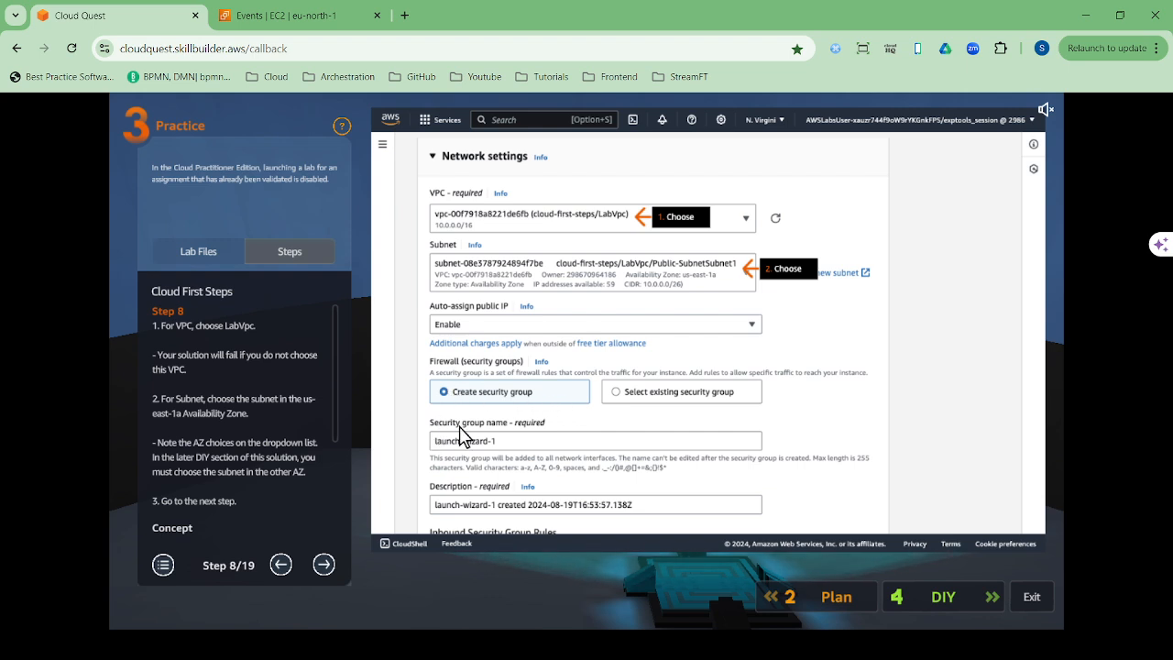
pyautogui.click(323, 565)
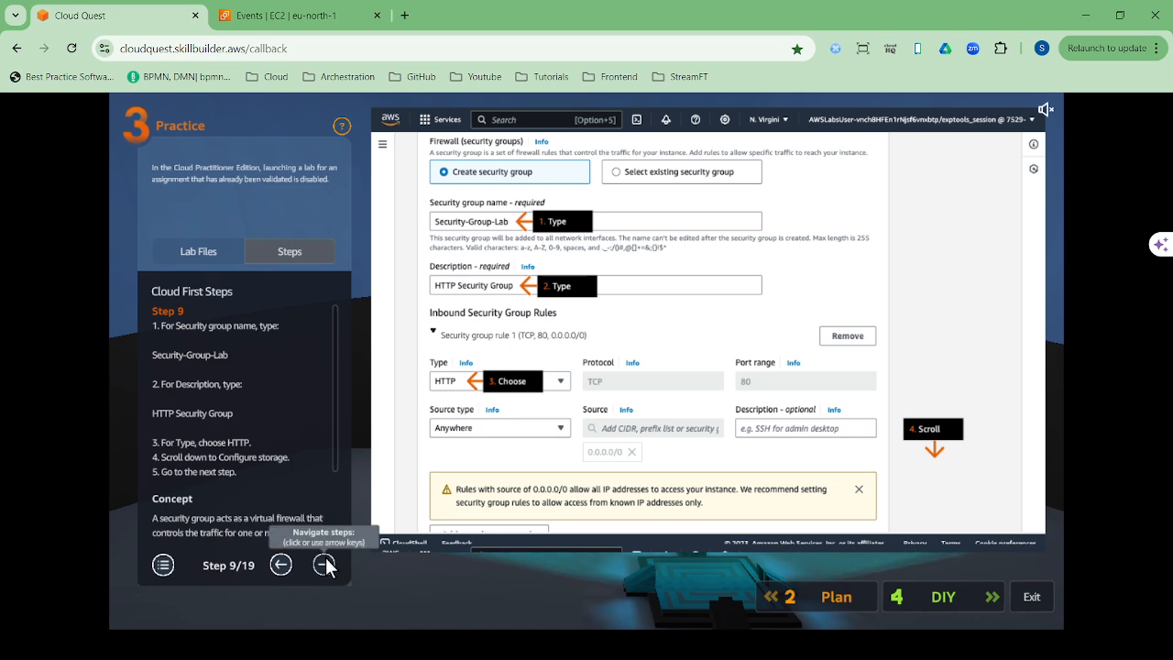
pyautogui.click(324, 564)
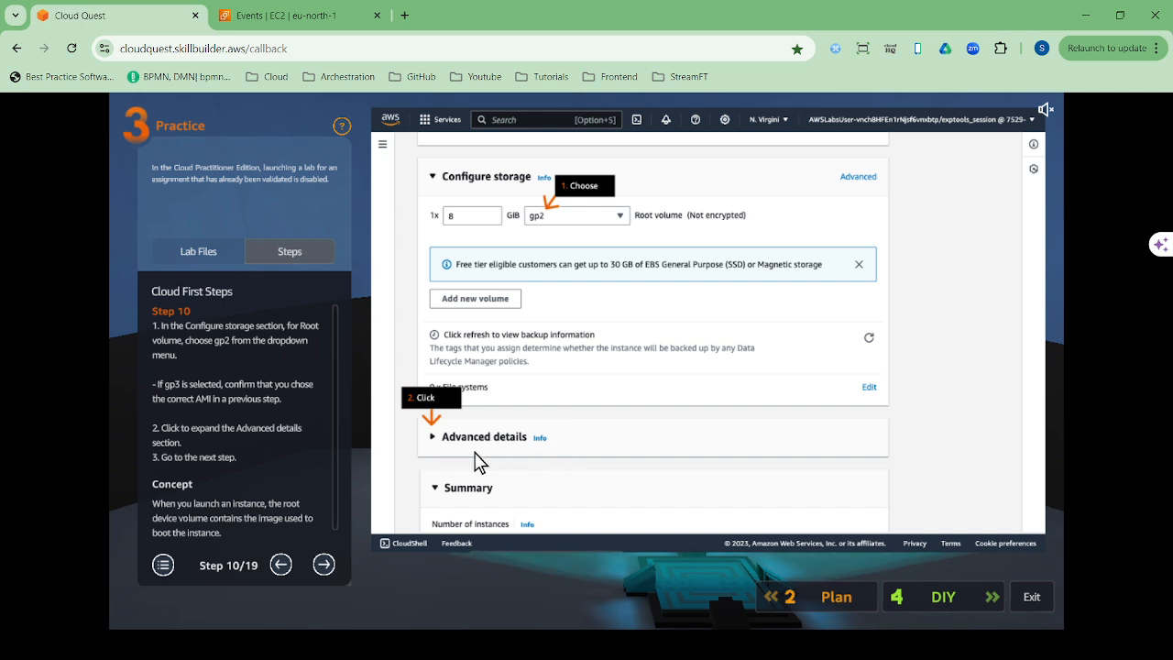
# - Read practice steps 11 to 13 on reviewing the user-data script and loading it into the instance's user data
pyautogui.click(323, 564)
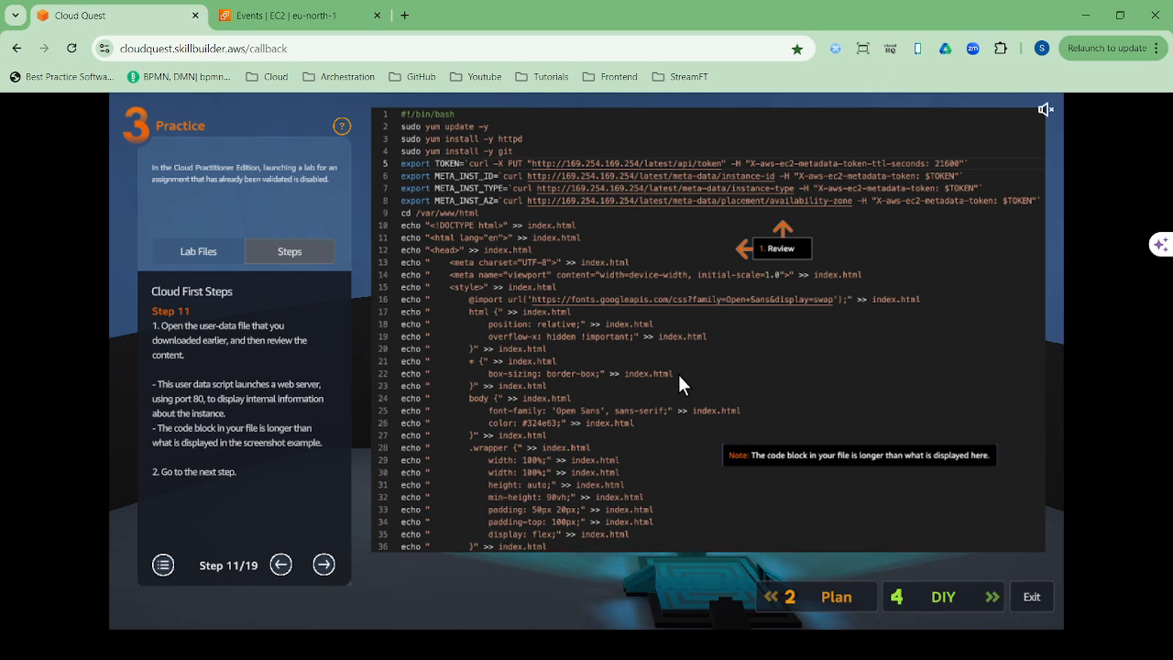
pyautogui.click(324, 565)
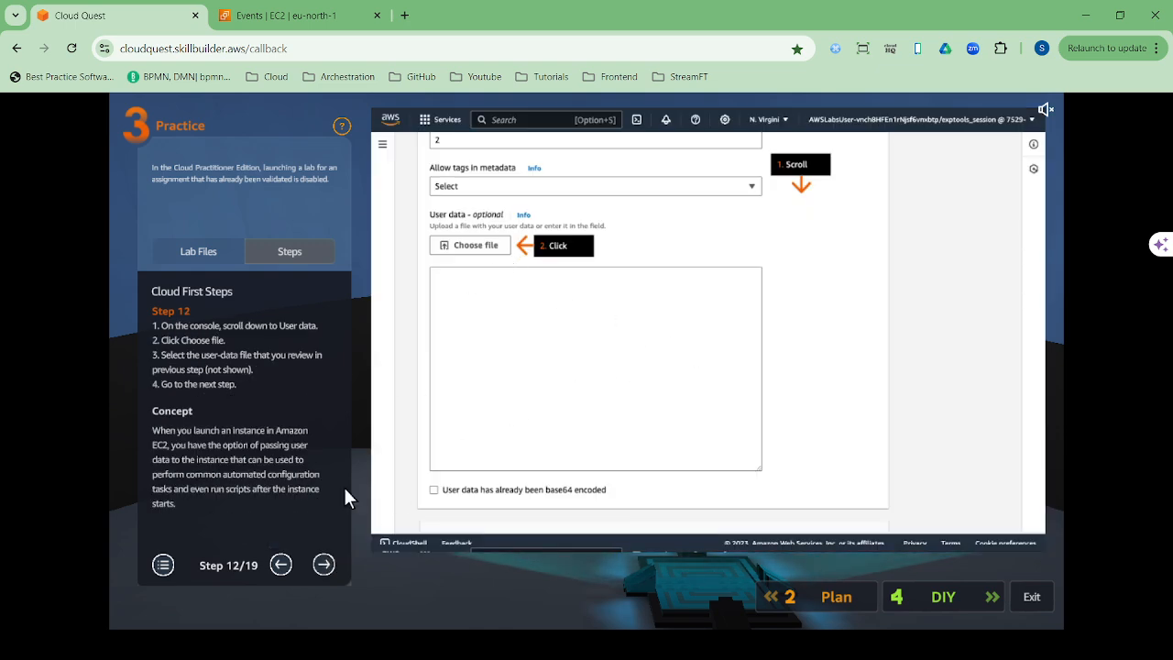
pyautogui.click(324, 564)
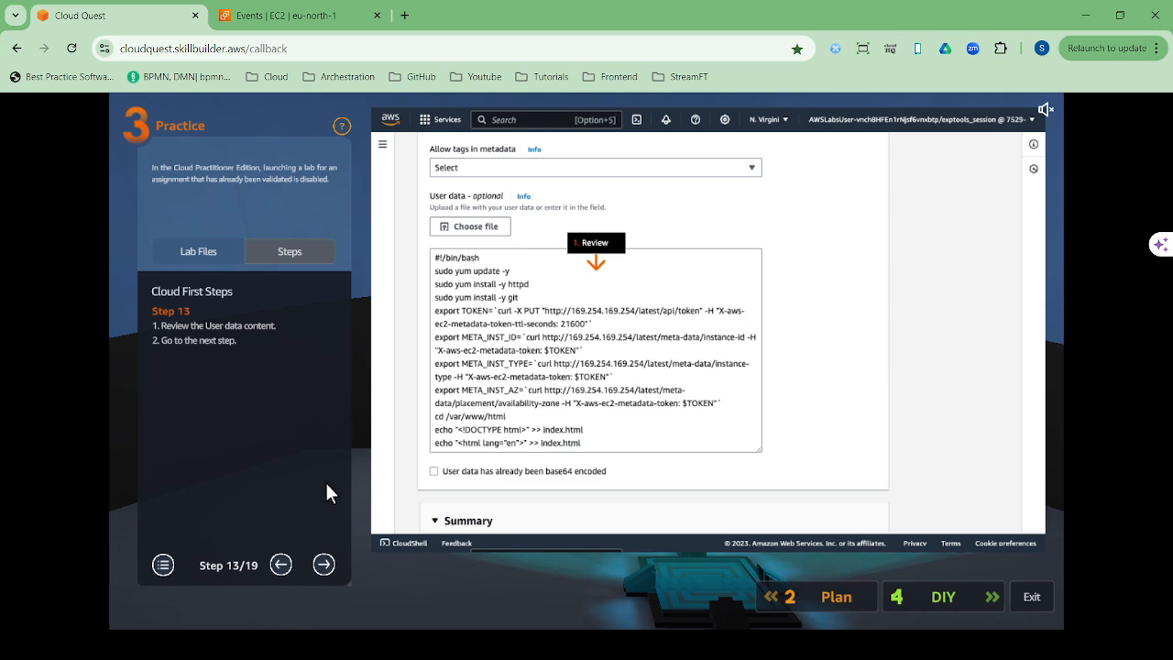
# - Read practice steps 14 to 18 on the launch summary, viewing instances, copying the public DNS and checking the instance webpage
pyautogui.click(324, 565)
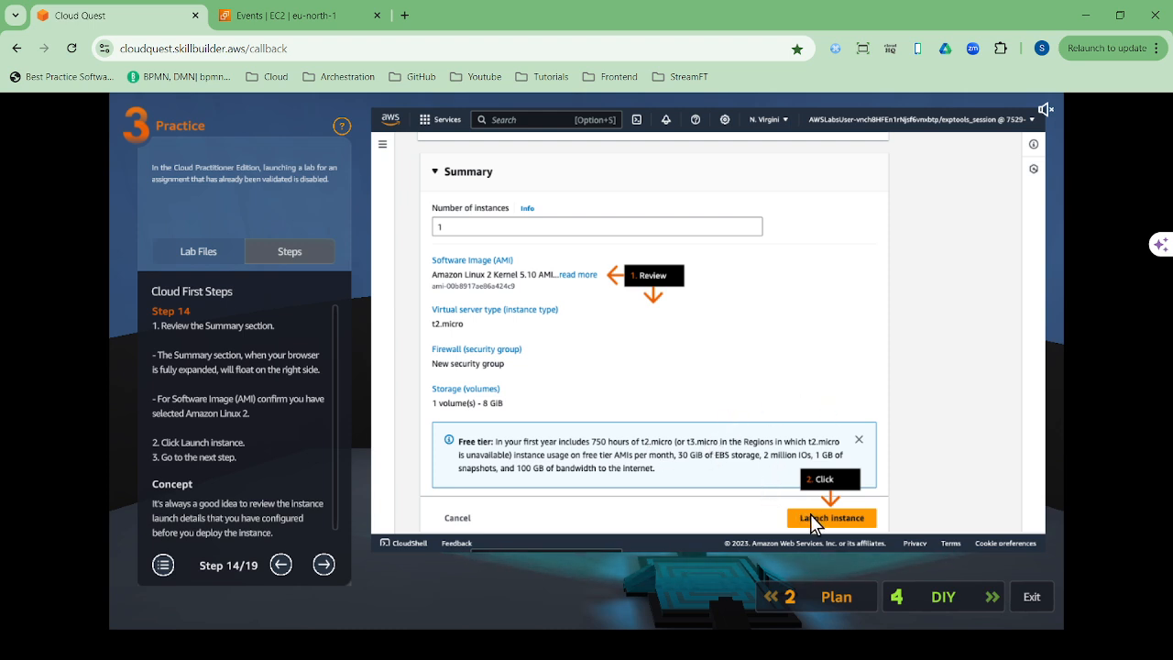
pyautogui.click(324, 566)
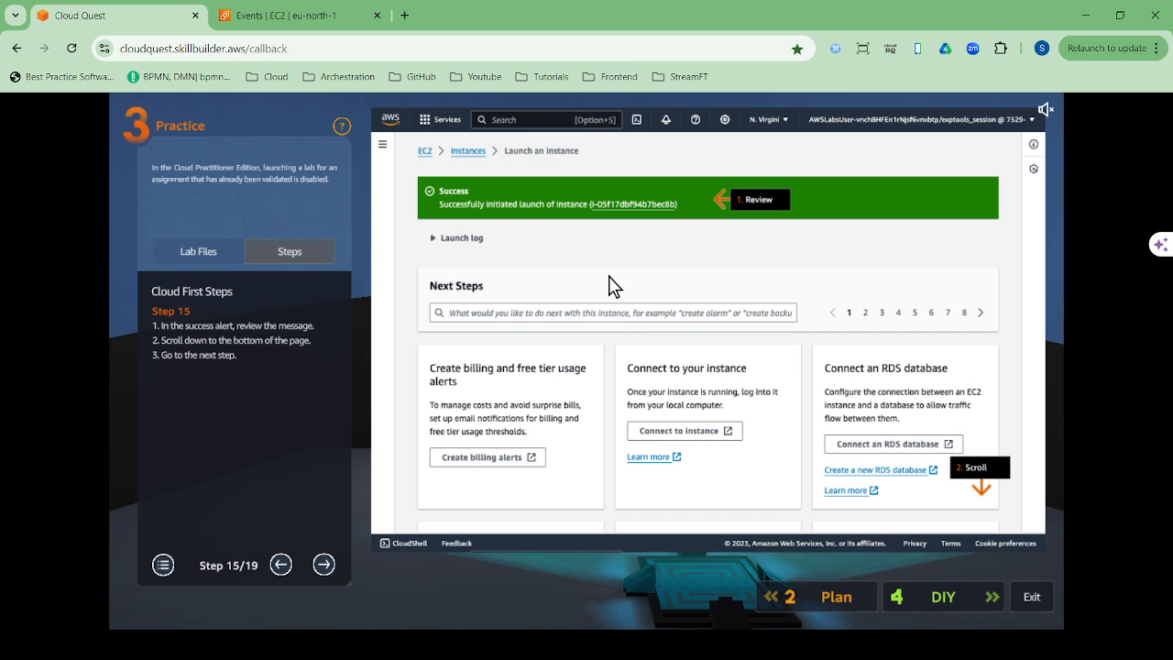
pyautogui.click(323, 564)
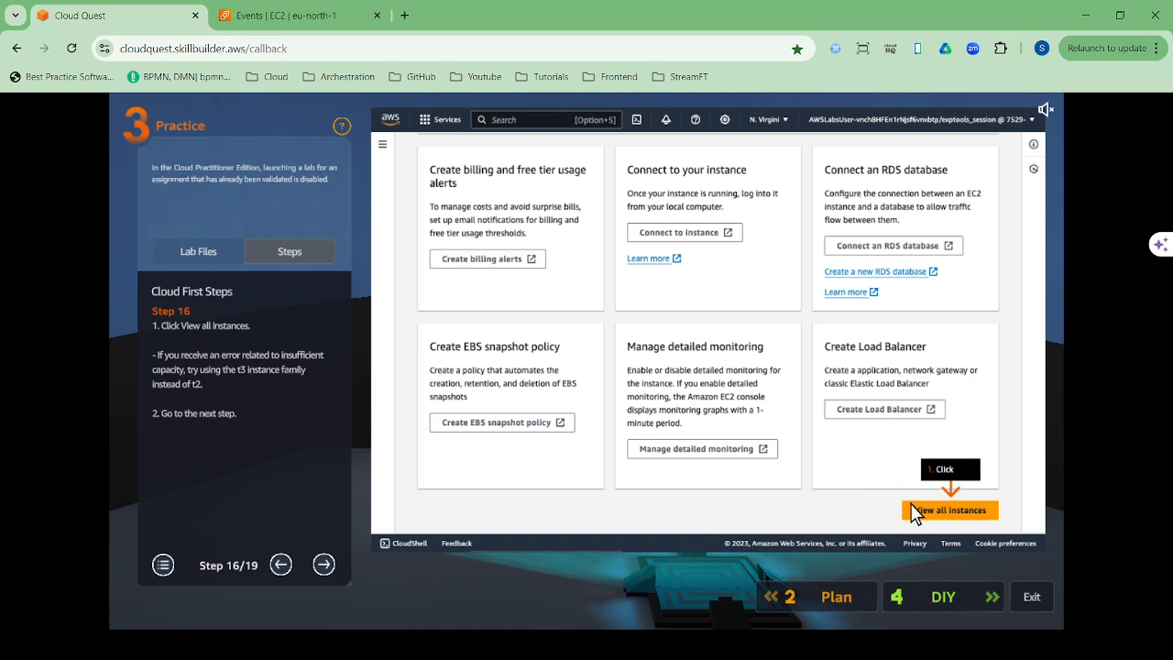
pyautogui.click(334, 550)
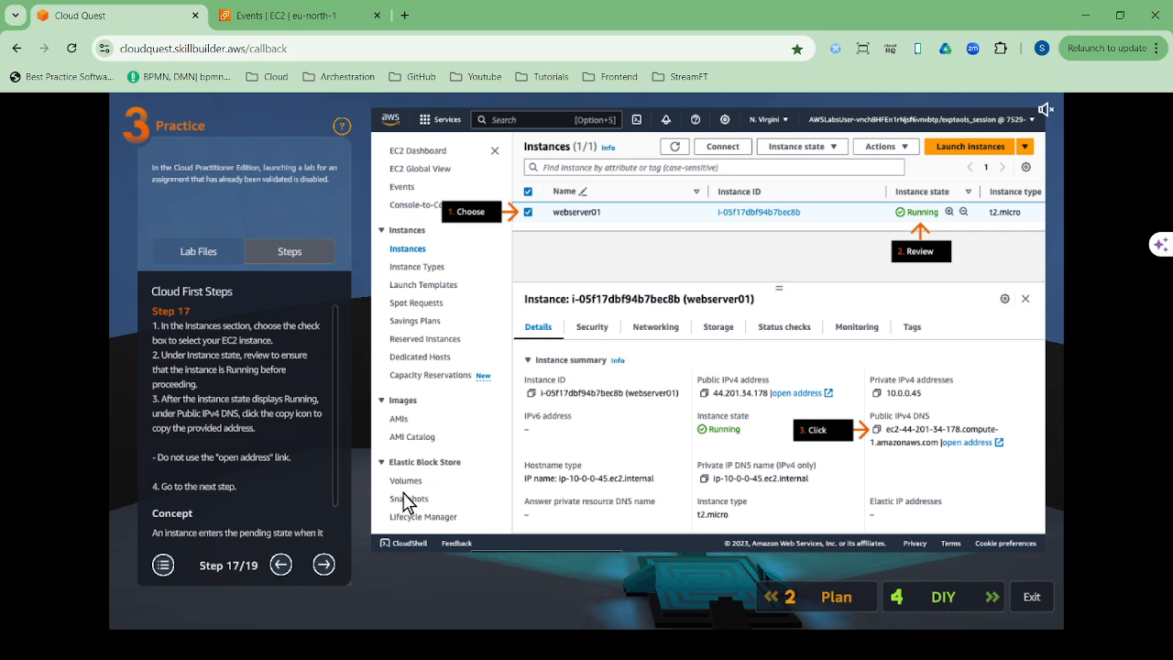
pyautogui.click(324, 565)
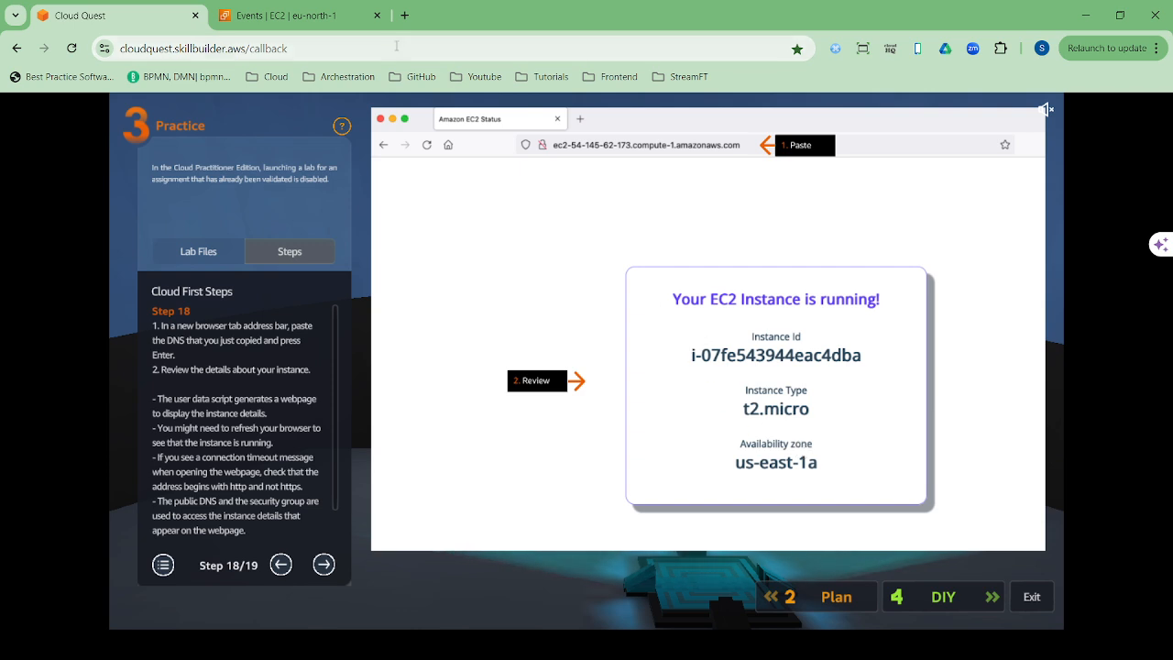
# - Switch to the AWS console and find the EC2 service by searching for "ec2", opening its dashboard
pyautogui.click(330, 12)
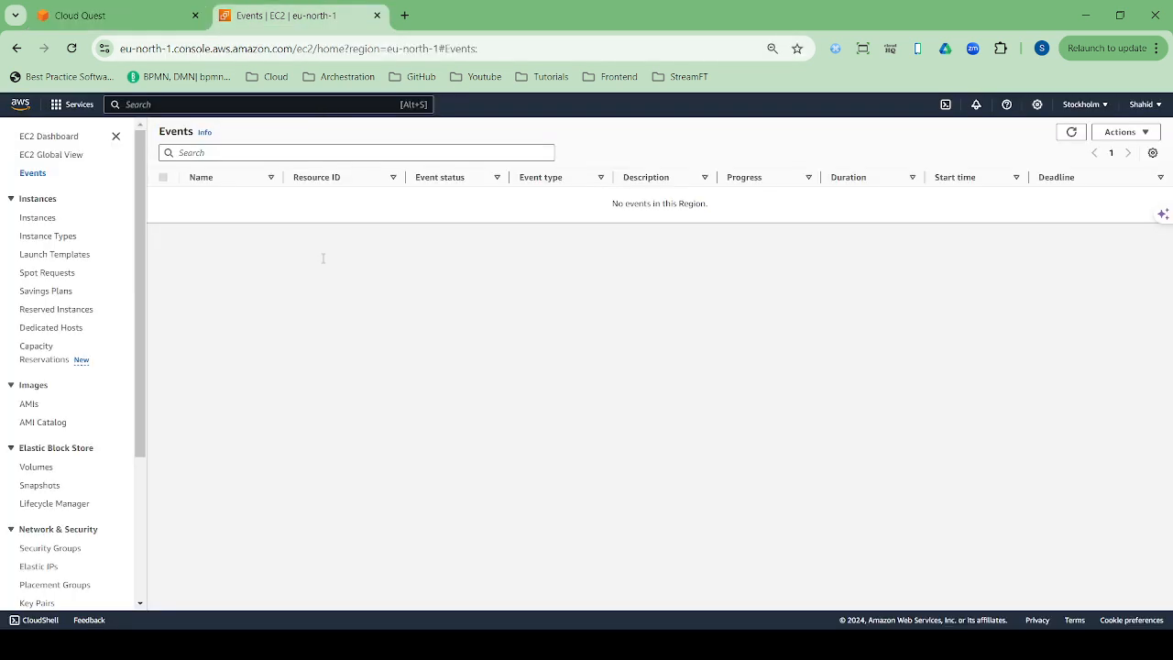
pyautogui.click(59, 138)
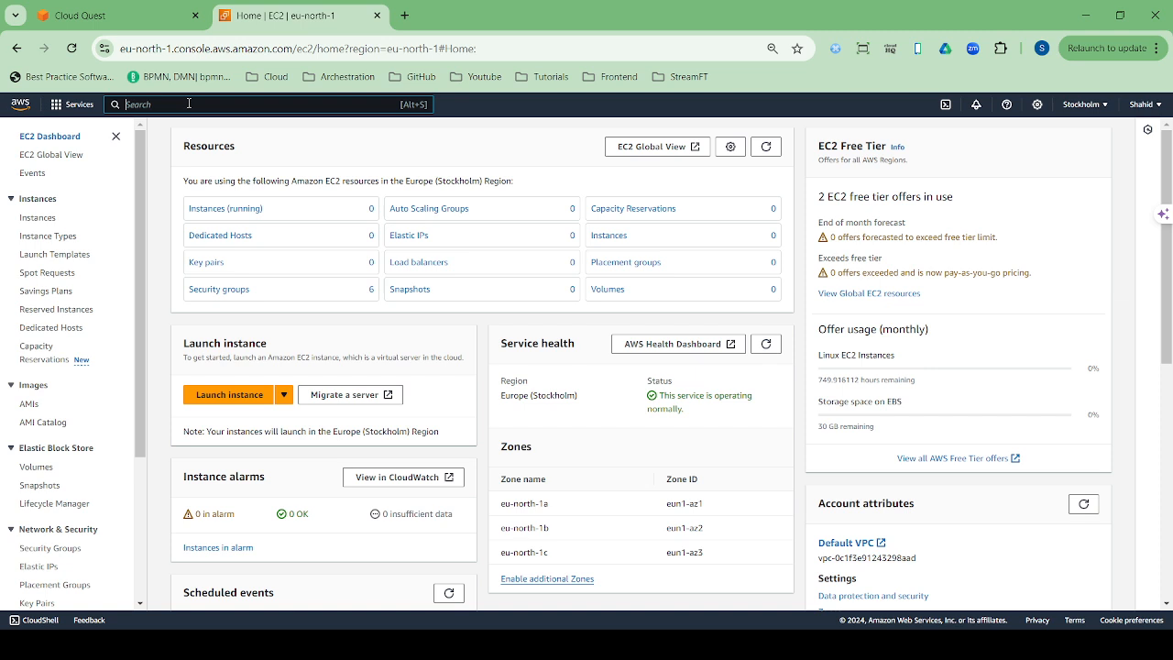
pyautogui.click(189, 104)
pyautogui.write('ec2')
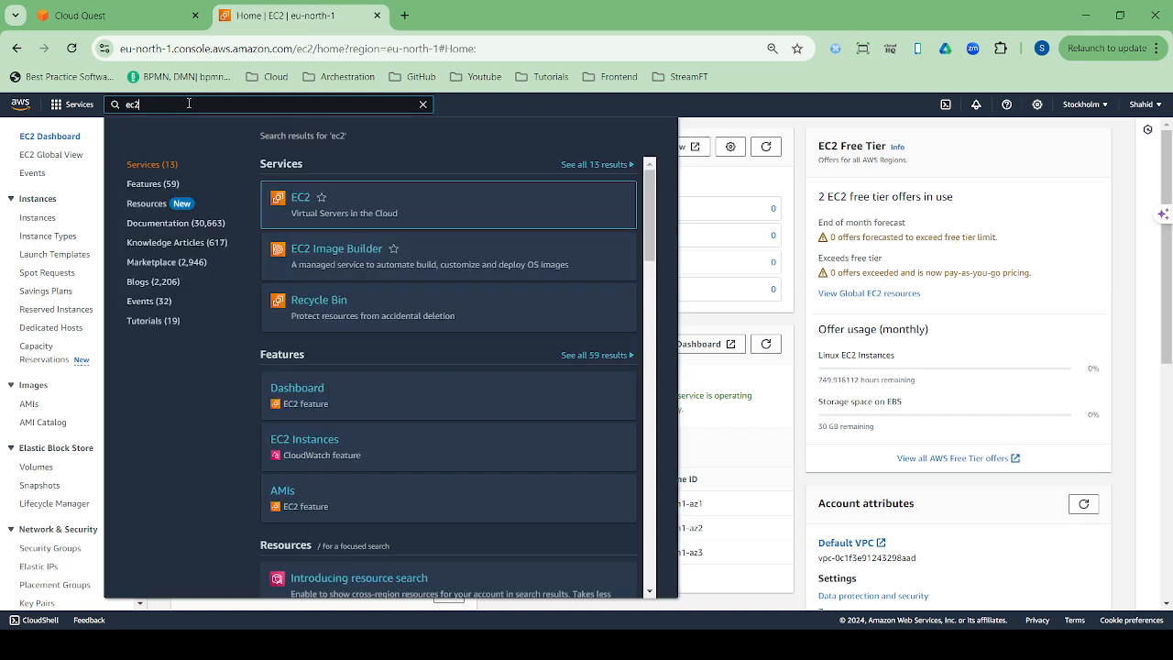
pyautogui.click(307, 202)
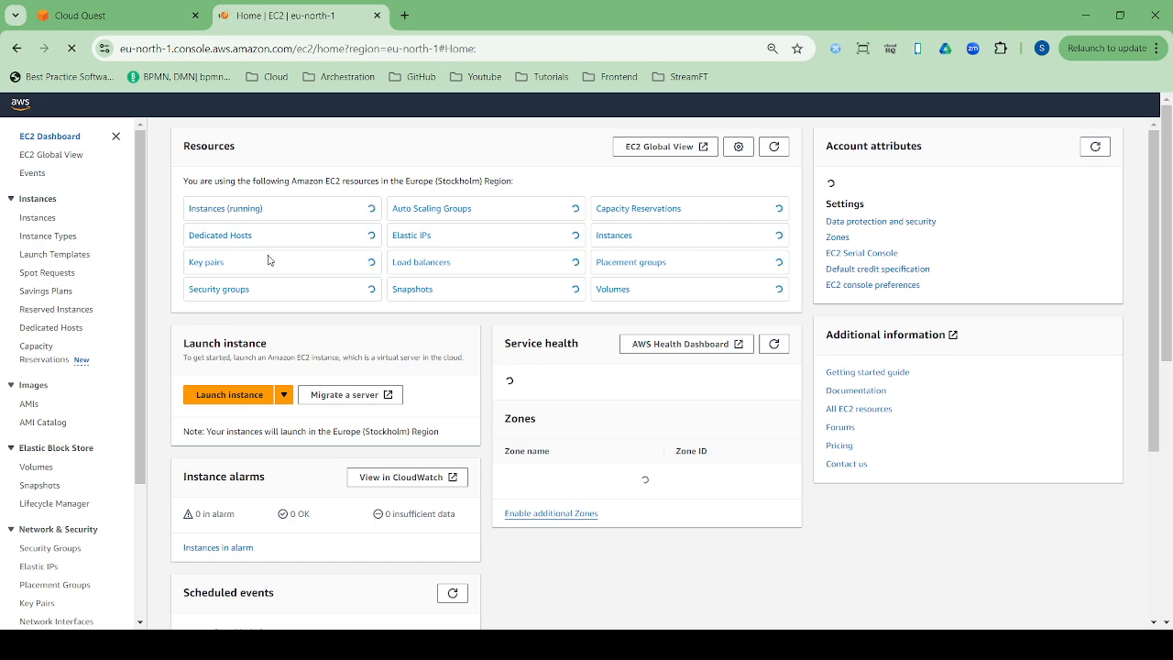
# - Open the full list of EC2 instances and start launching a new instance
pyautogui.click(232, 209)
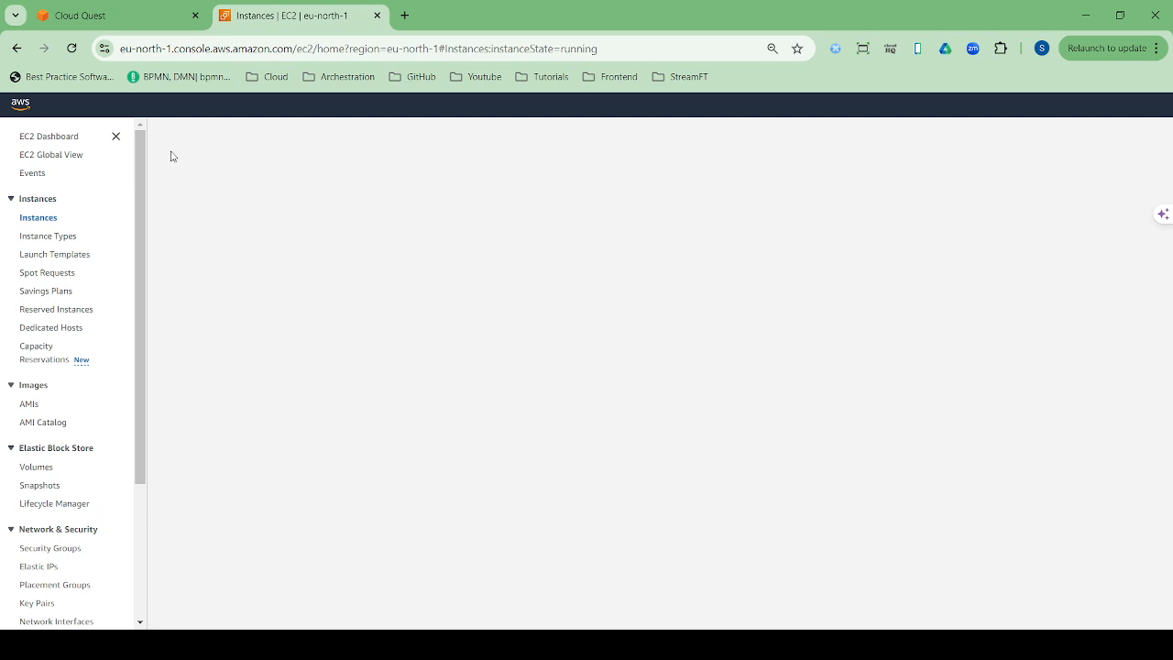
pyautogui.click(40, 220)
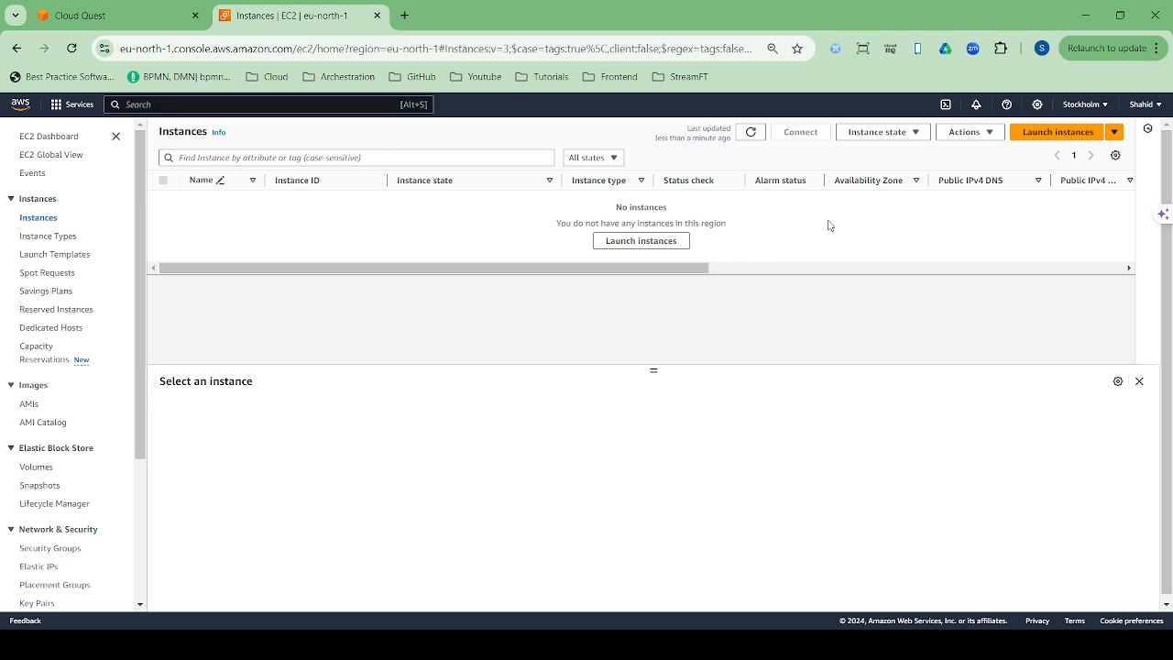
pyautogui.click(1045, 135)
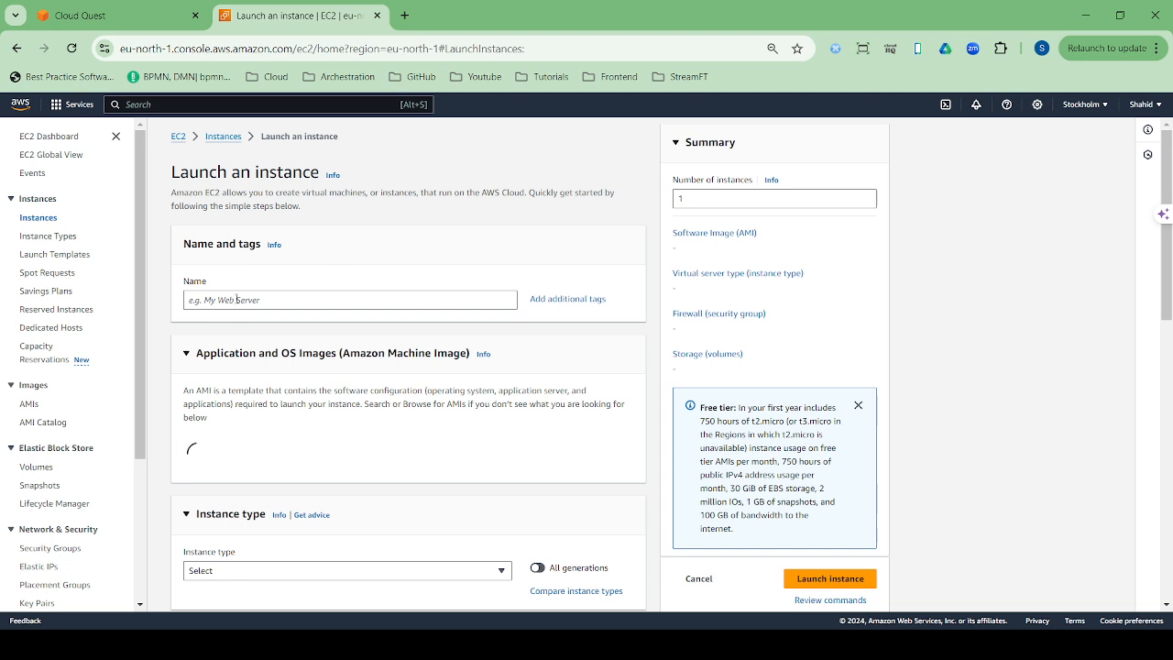
# - Name the new instance webserver01
pyautogui.click(237, 304)
pyautogui.write('w')
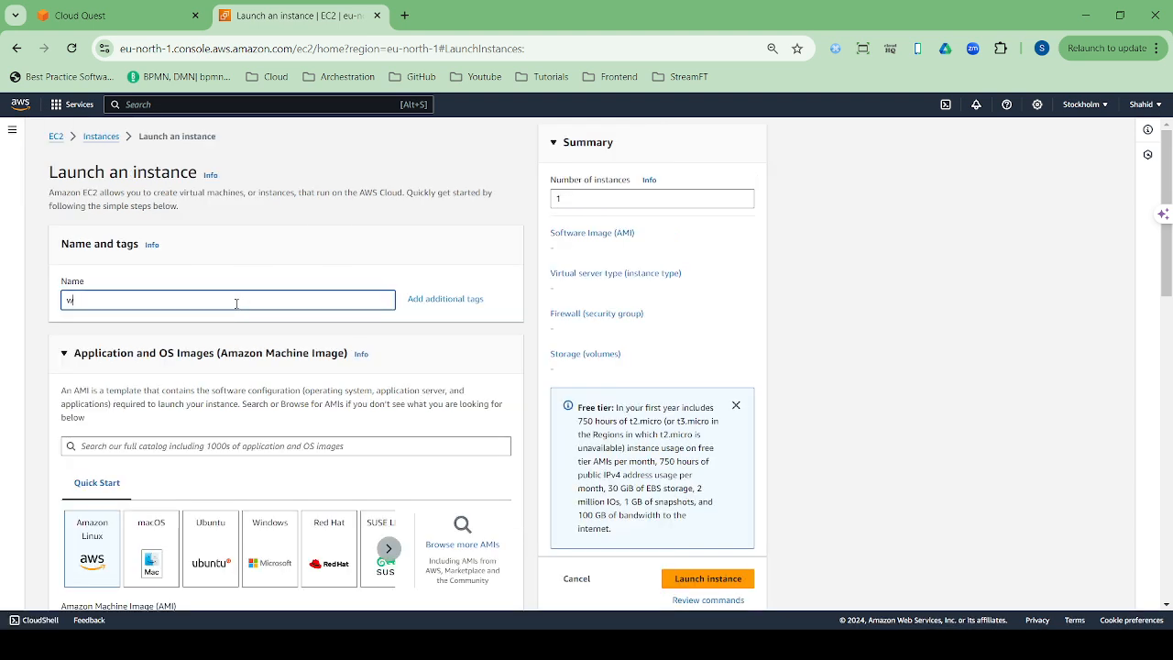
pyautogui.write('ebserve')
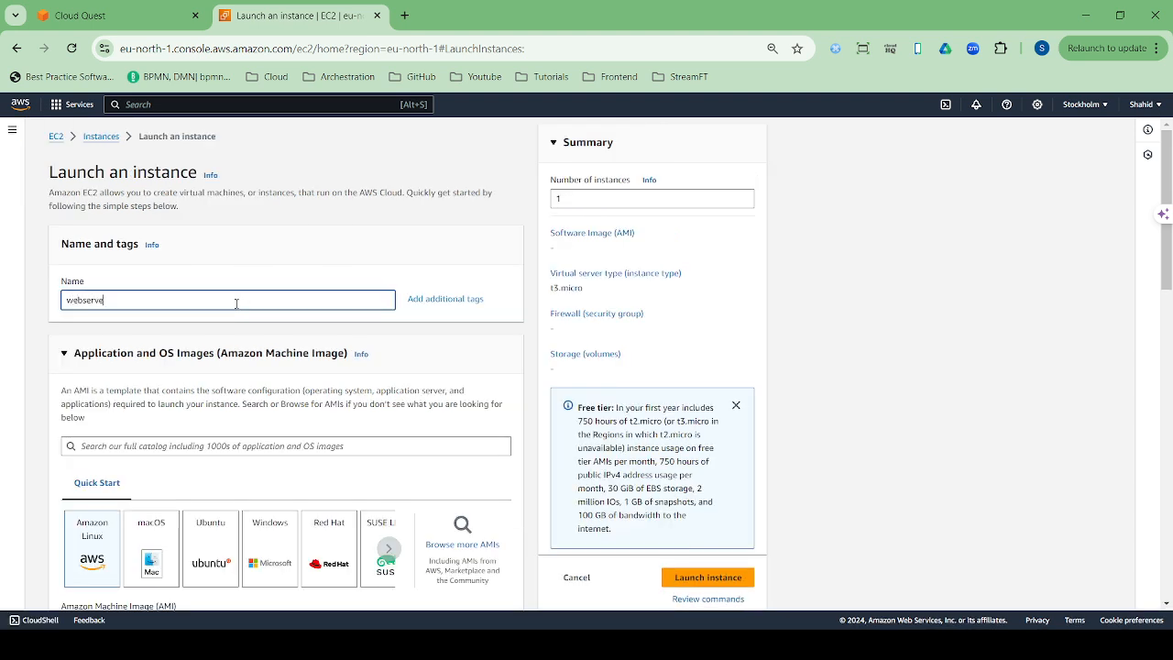
pyautogui.write('r01')
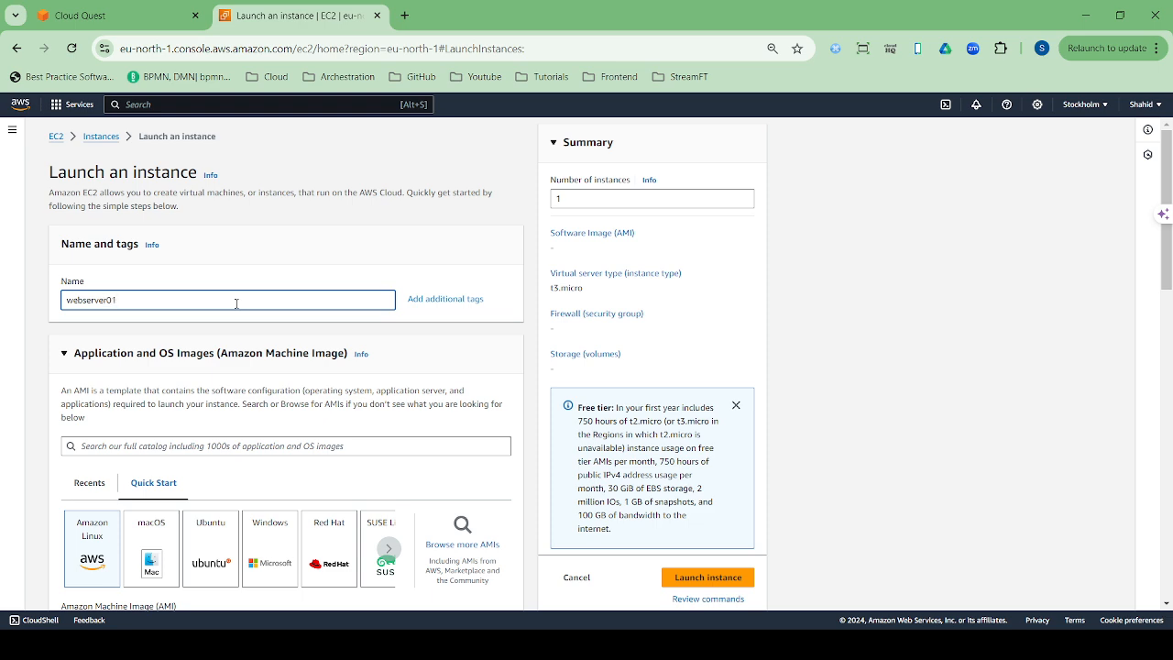
# - Choose Amazon Linux as the operating system image, using the Amazon Linux 2023 AMI with 64-bit (x86) architecture
pyautogui.scroll(-1, 422, 375)
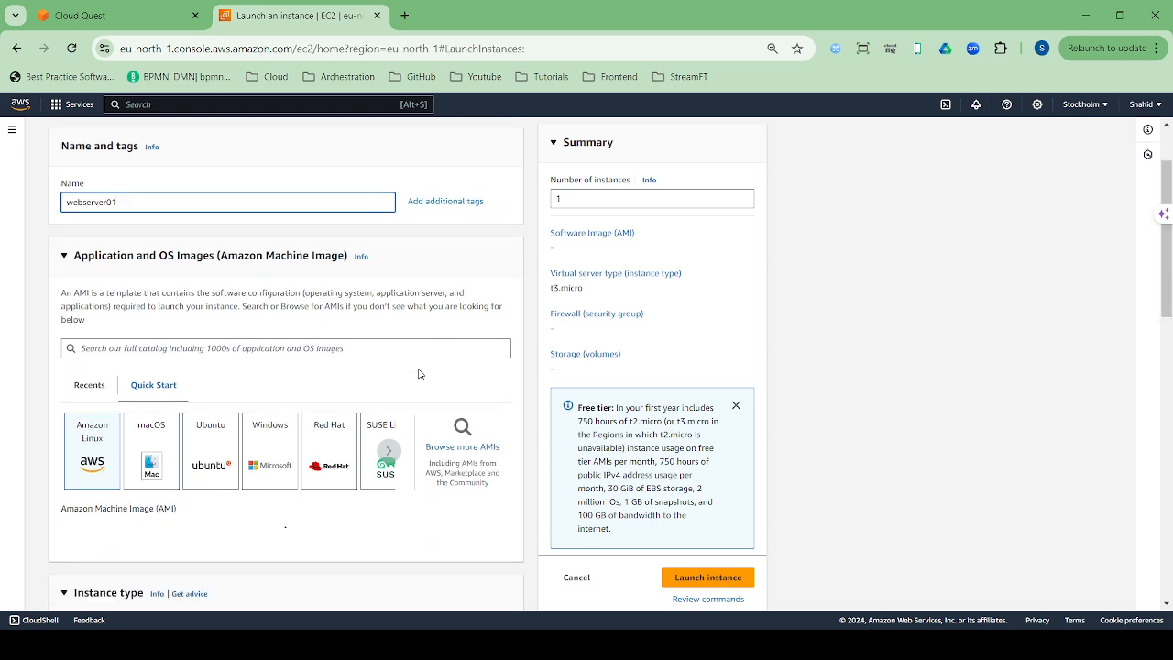
pyautogui.click(92, 447)
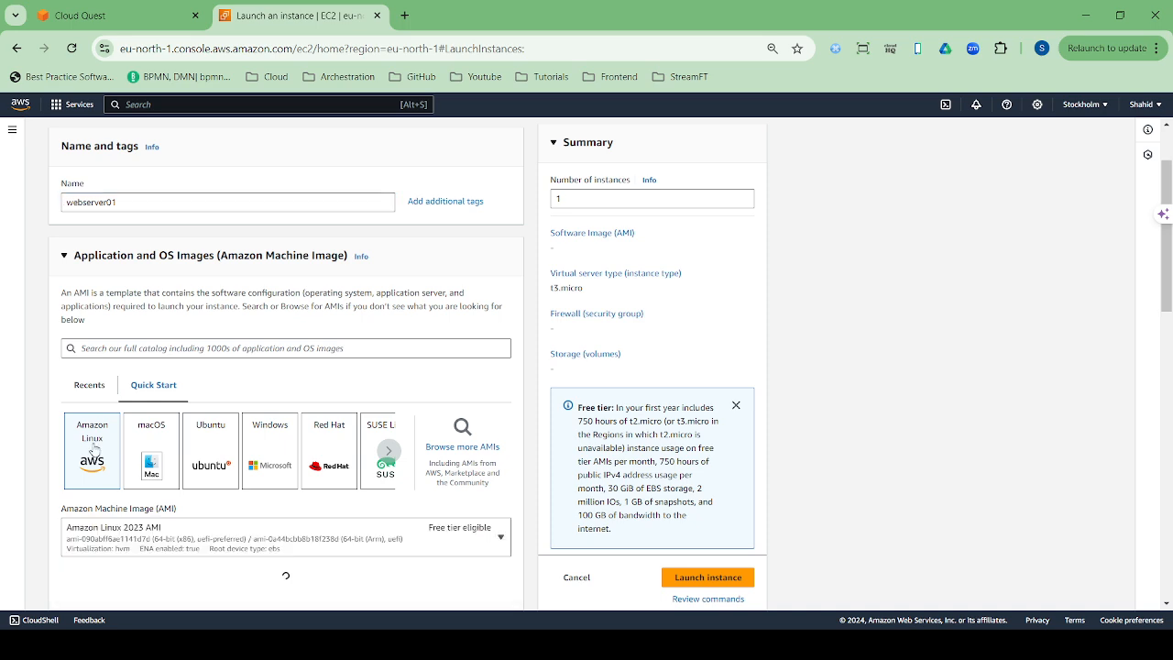
pyautogui.scroll(-2, 349, 302)
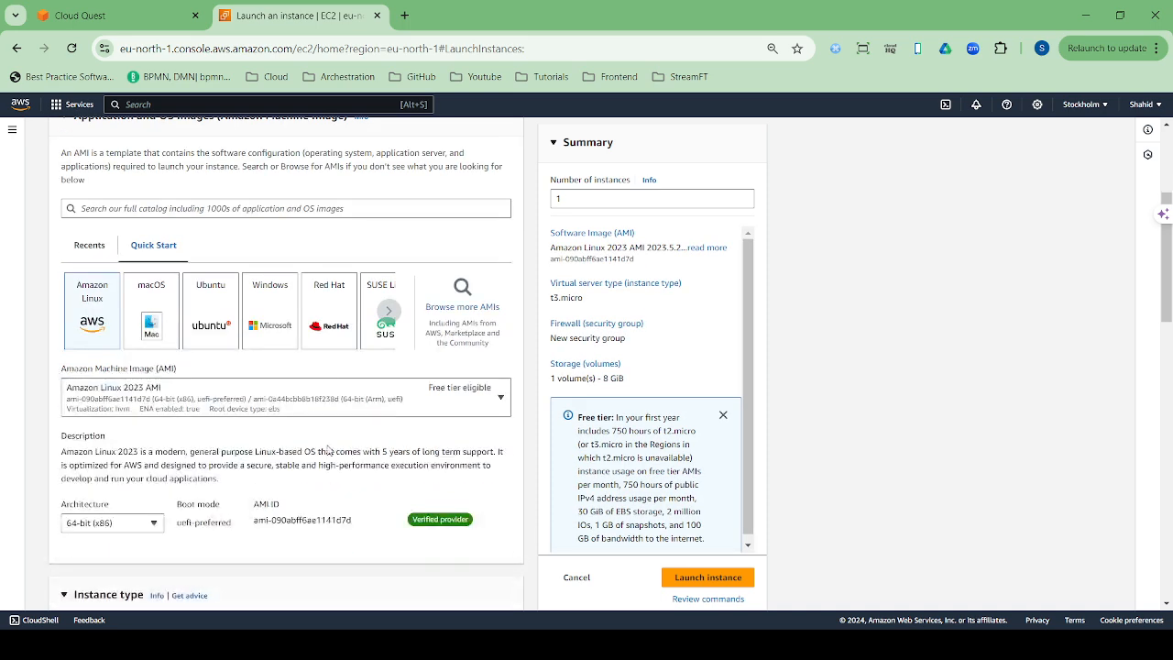
pyautogui.scroll(-1, 328, 450)
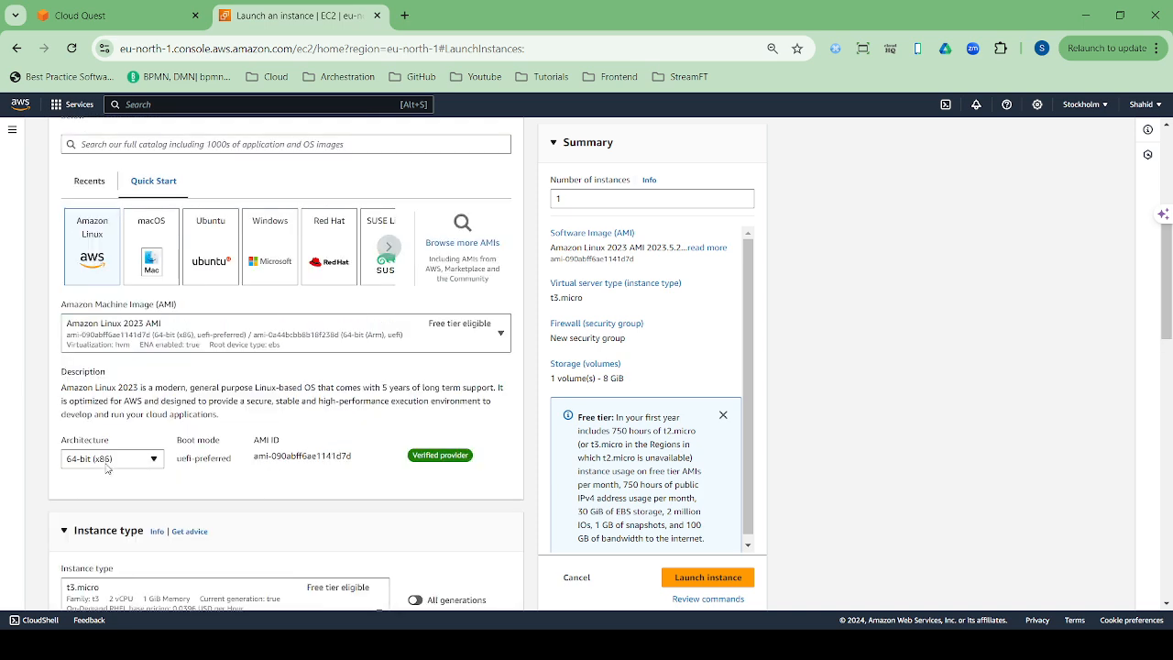
pyautogui.scroll(-1, 237, 470)
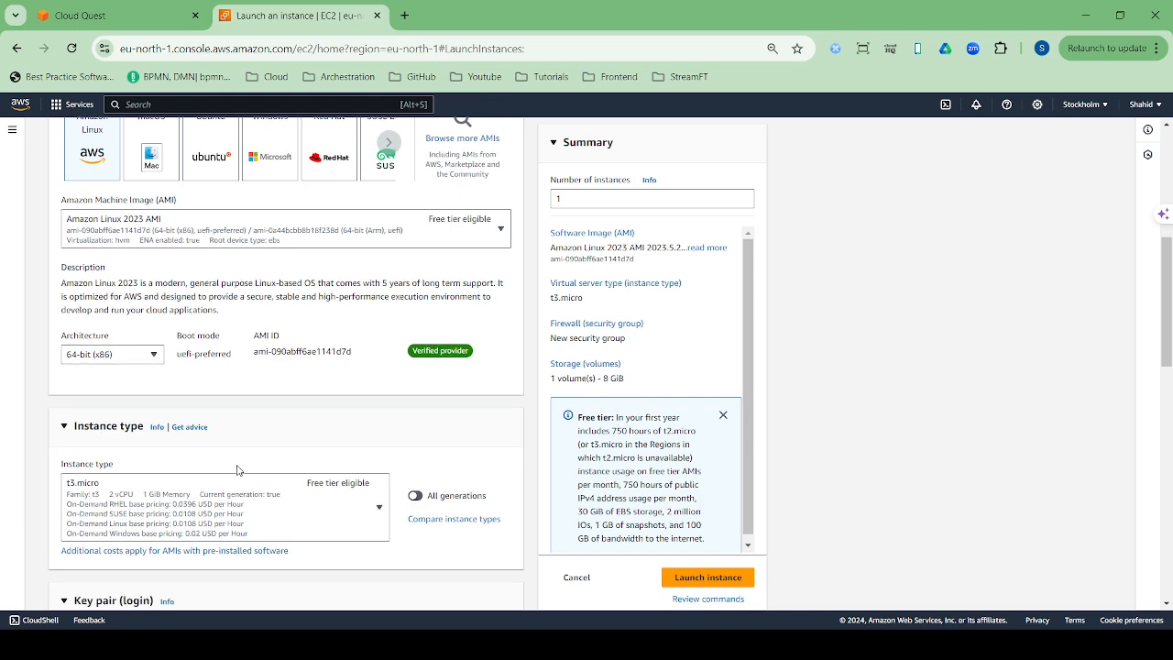
# - Keep the t3.micro instance type and set the key pair to "Proceed without a key pair (Not recommended)"
pyautogui.scroll(-1, 183, 392)
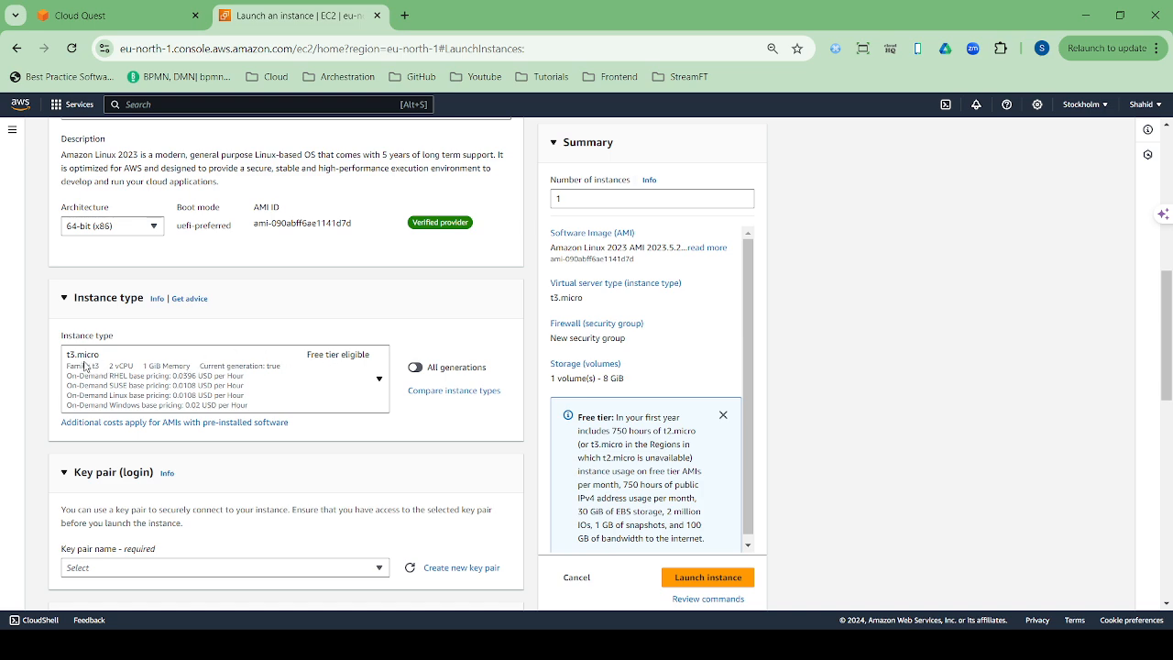
pyautogui.scroll(-2, 198, 381)
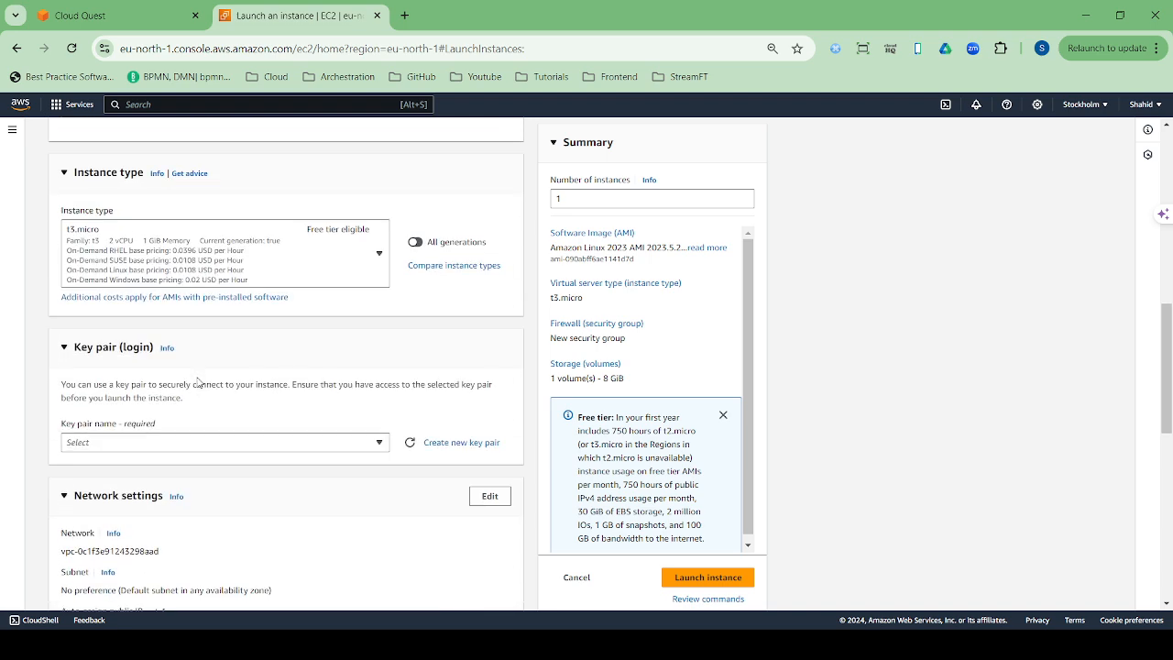
pyautogui.scroll(-1, 198, 382)
pyautogui.click(129, 352)
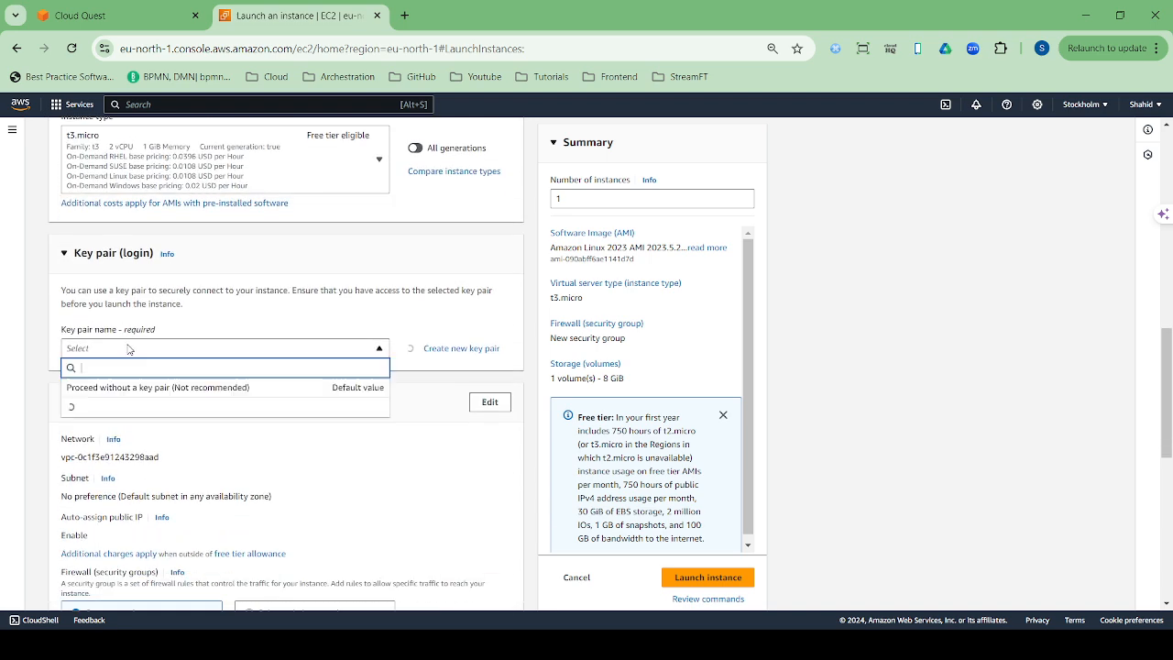
pyautogui.click(156, 388)
# - Edit the network settings to use the default VPC and the subnet in availability zone eu-north-1a
pyautogui.scroll(-3, 303, 440)
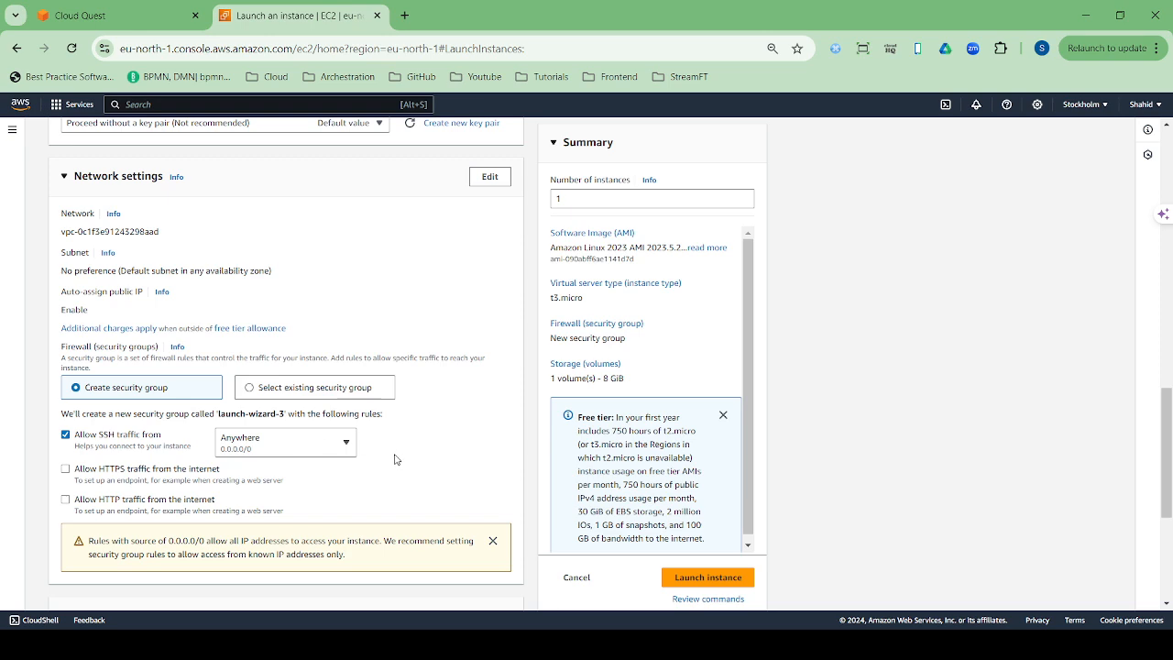
pyautogui.scroll(-2, 396, 459)
pyautogui.scroll(3, 394, 440)
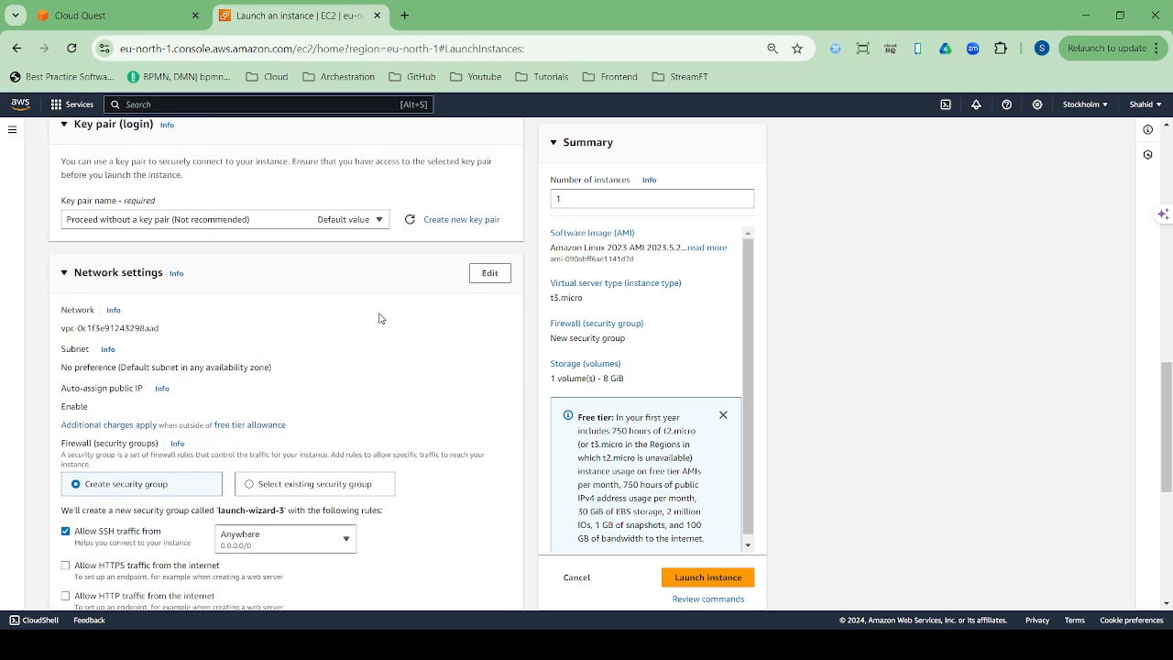
pyautogui.click(491, 277)
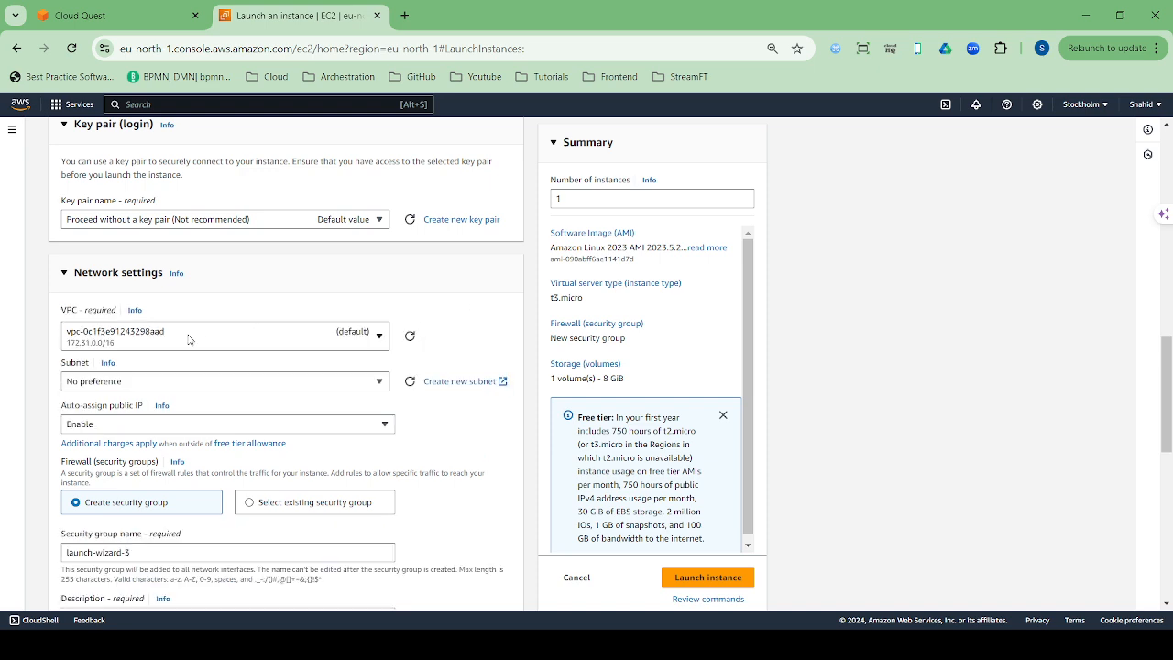
pyautogui.click(189, 339)
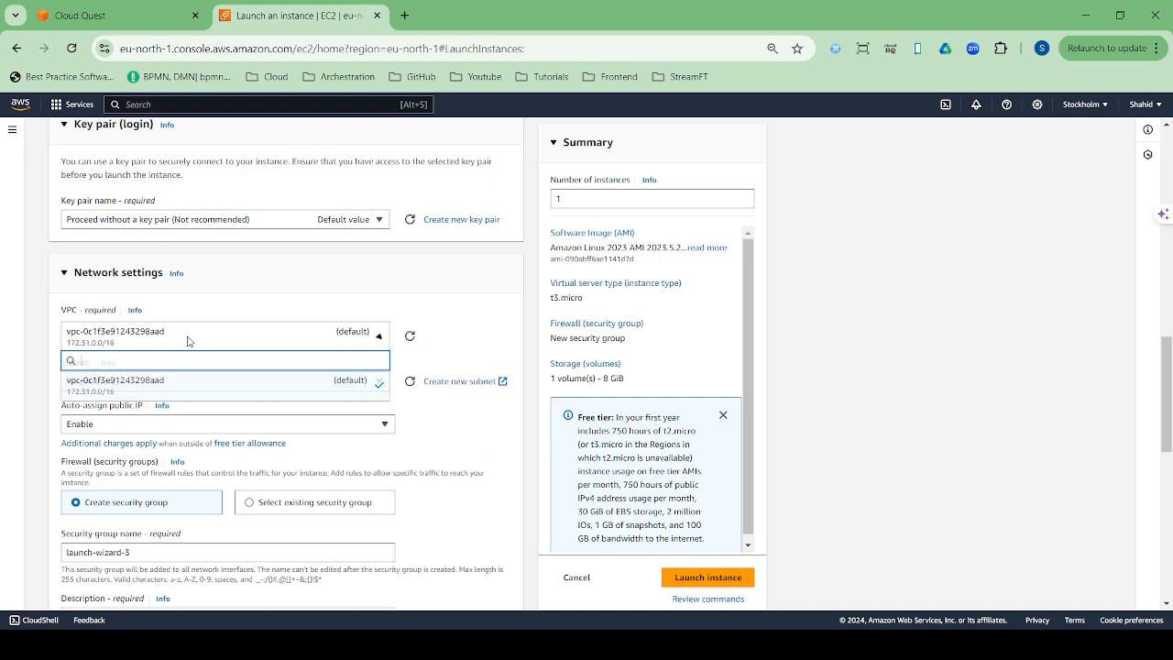
pyautogui.click(165, 396)
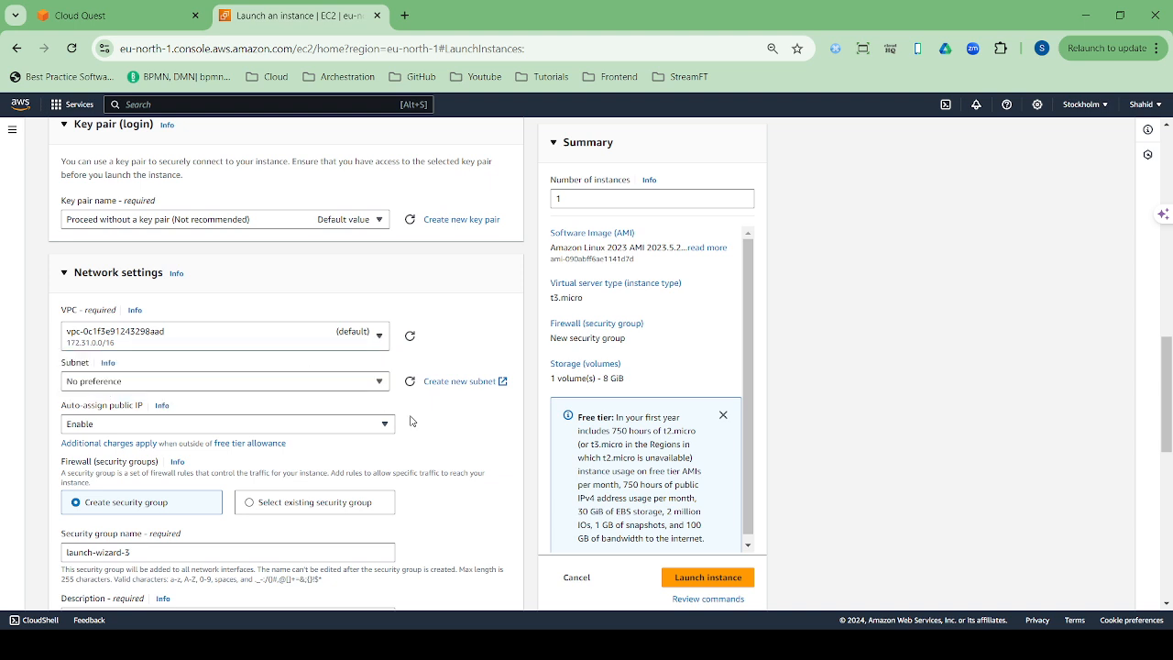
pyautogui.click(159, 384)
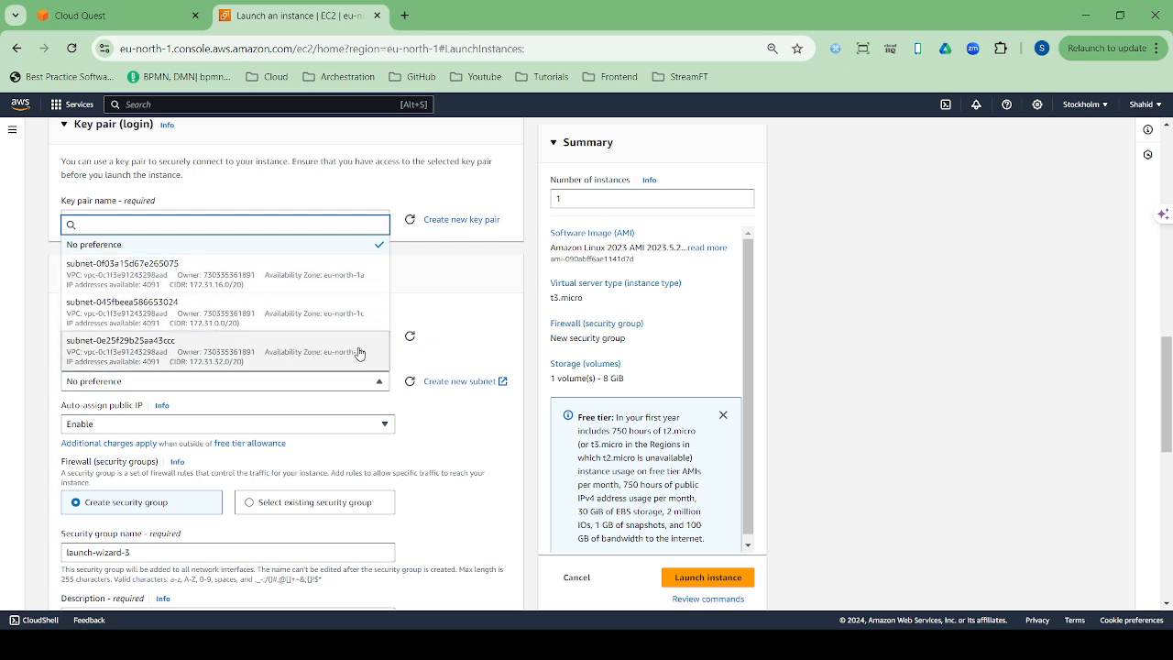
pyautogui.click(291, 275)
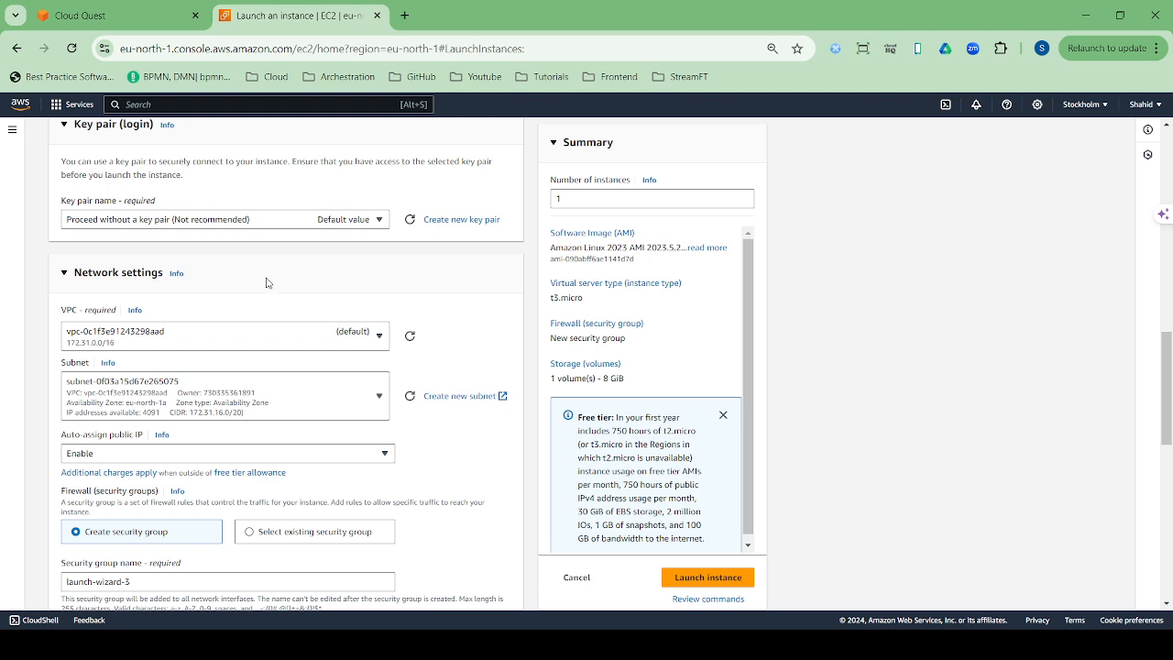
# - Change the type of the new security group's first inbound rule to HTTP
pyautogui.scroll(-1, 508, 318)
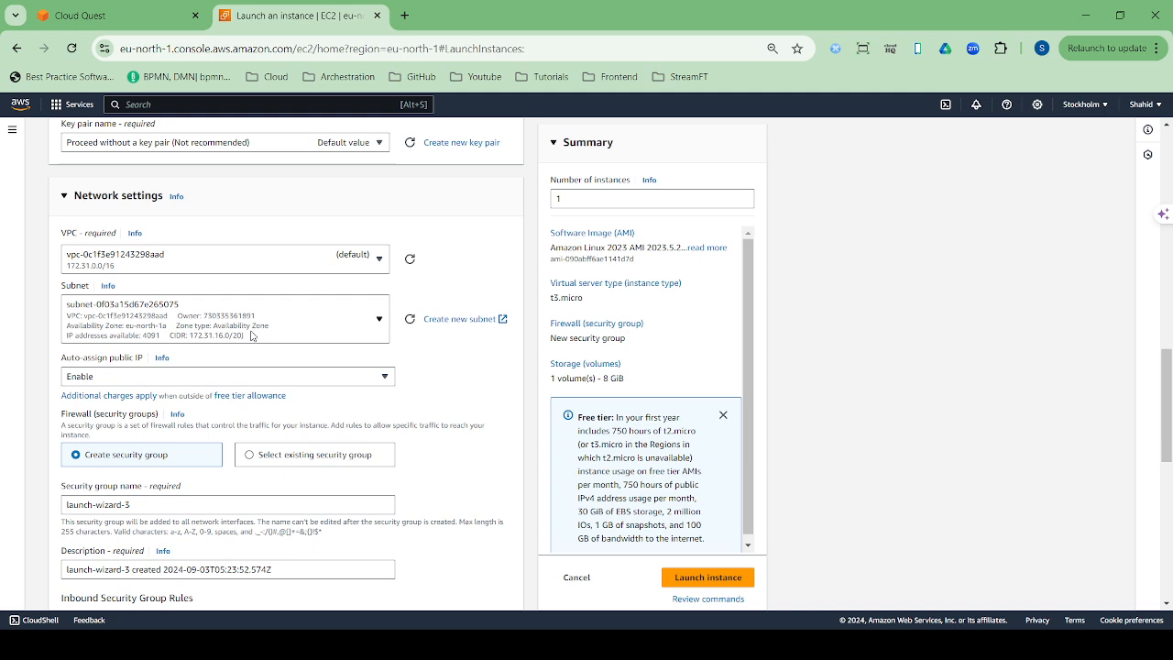
pyautogui.scroll(-1, 281, 356)
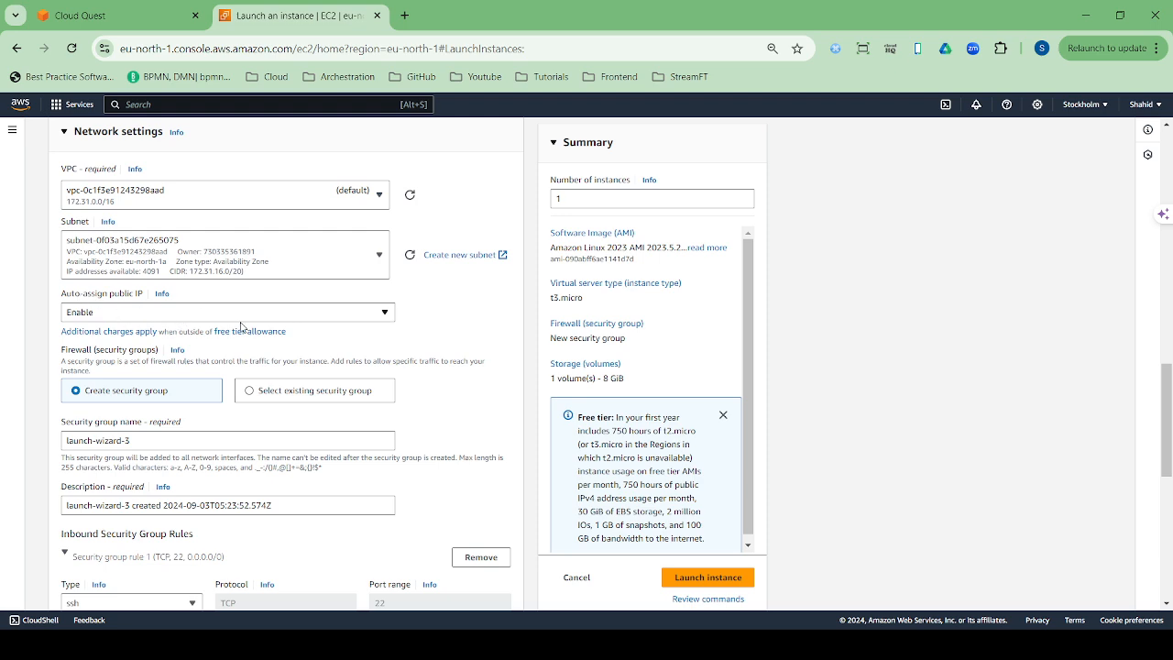
pyautogui.scroll(-1, 243, 328)
pyautogui.scroll(-2, 241, 327)
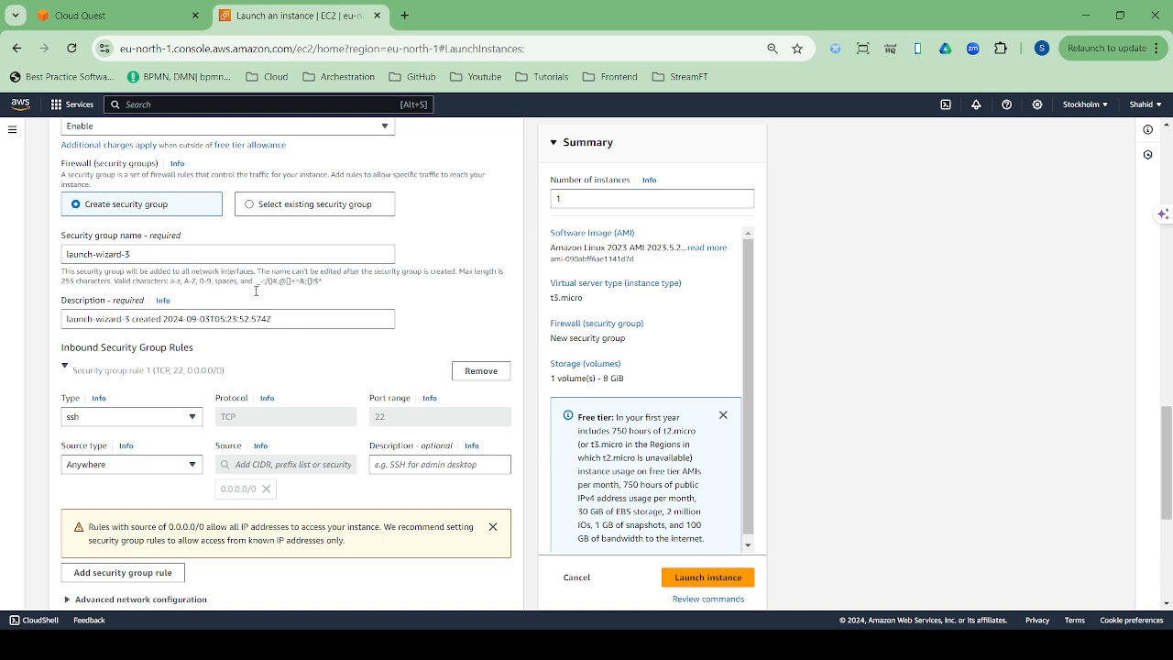
pyautogui.scroll(-2, 267, 303)
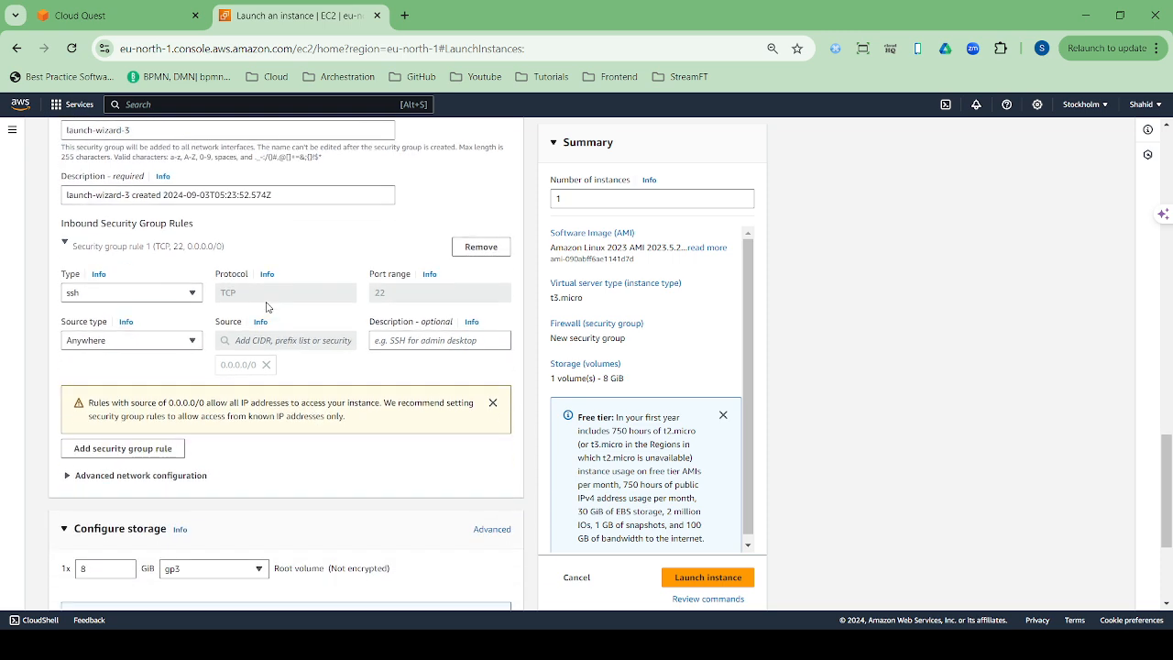
pyautogui.click(161, 299)
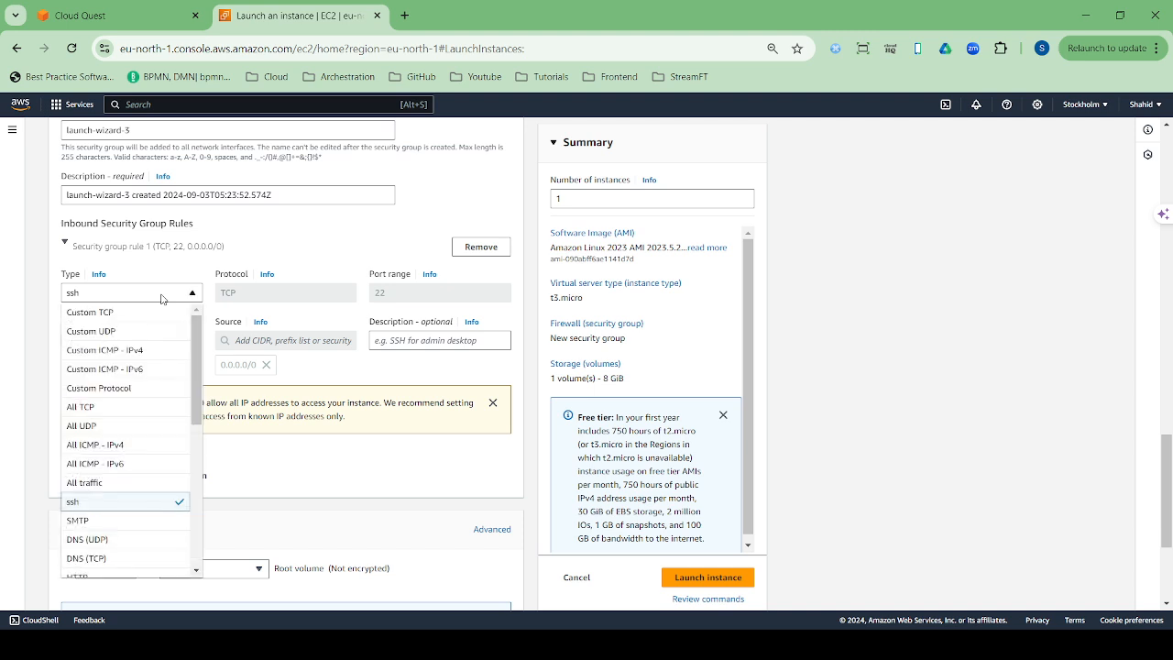
pyautogui.press('h')
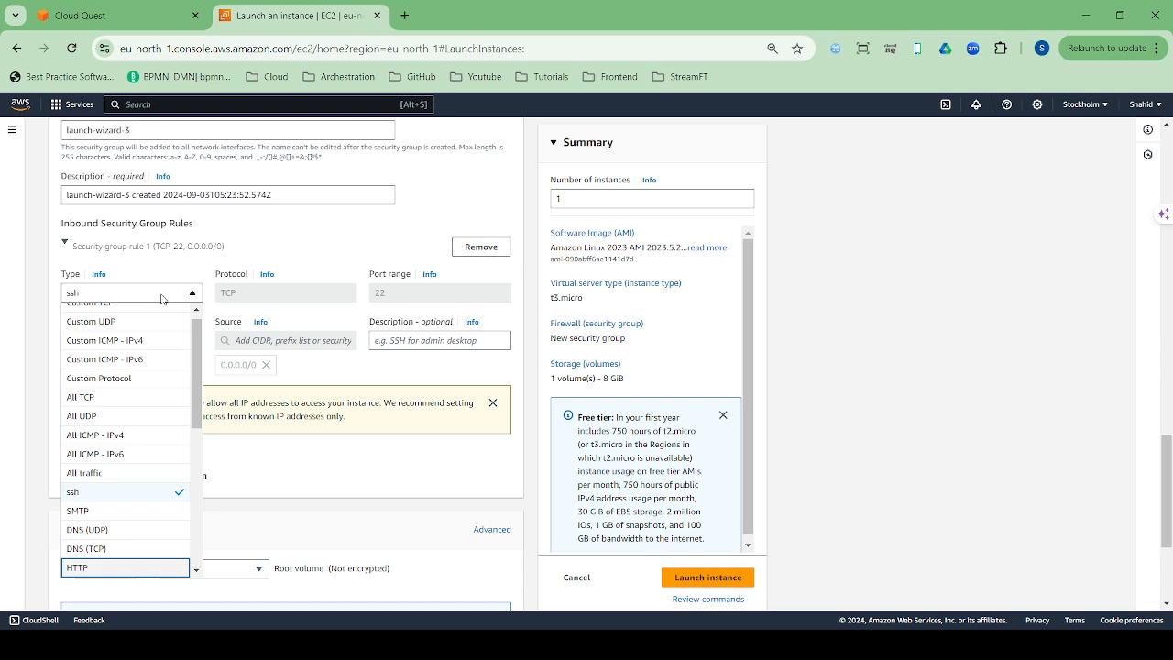
pyautogui.click(91, 568)
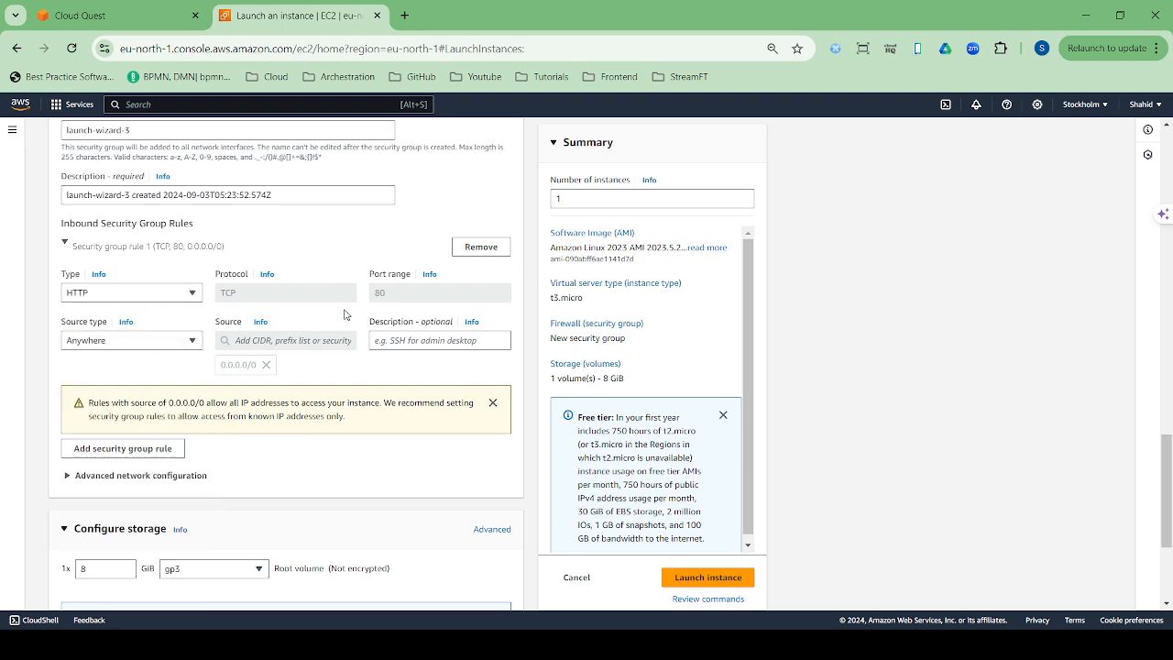
# - Review the HTTP inbound rule and storage settings, checking the available root volume types while keeping 8 GiB gp3
pyautogui.scroll(-1, 345, 314)
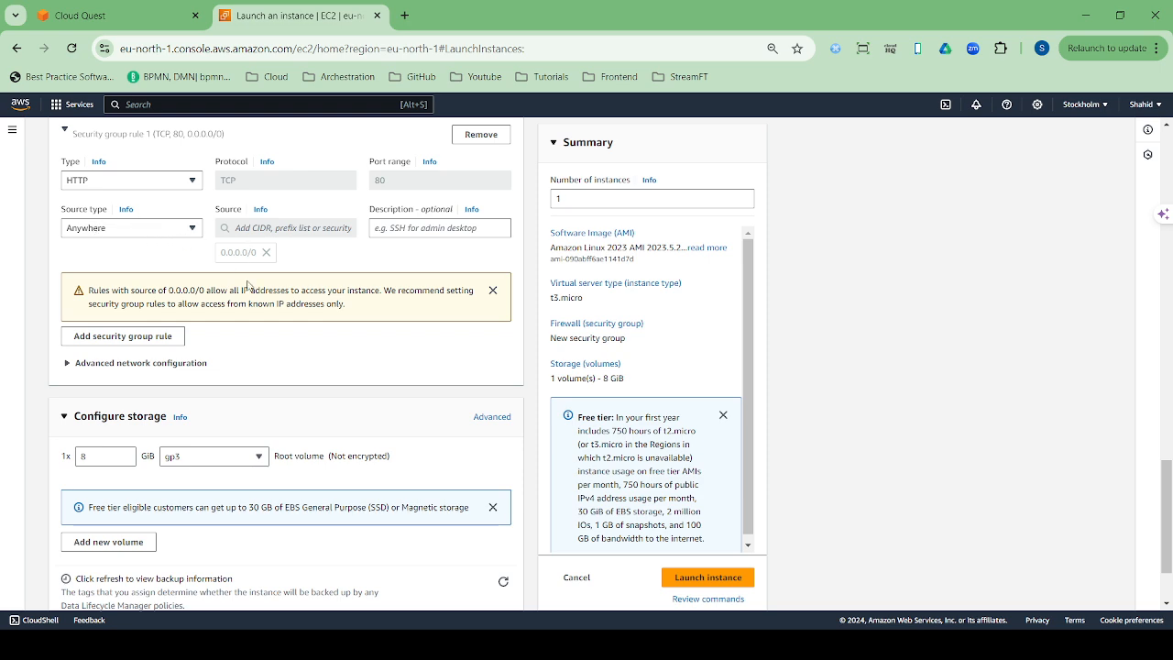
pyautogui.scroll(-1, 247, 285)
pyautogui.scroll(1, 248, 286)
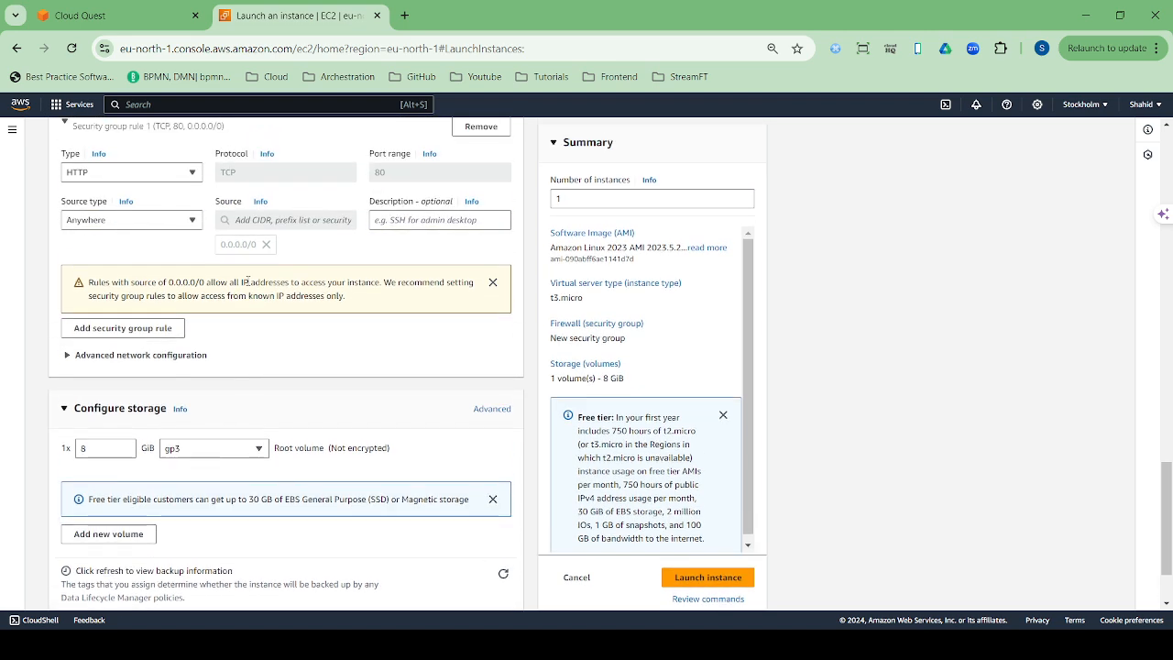
pyautogui.scroll(-1, 248, 282)
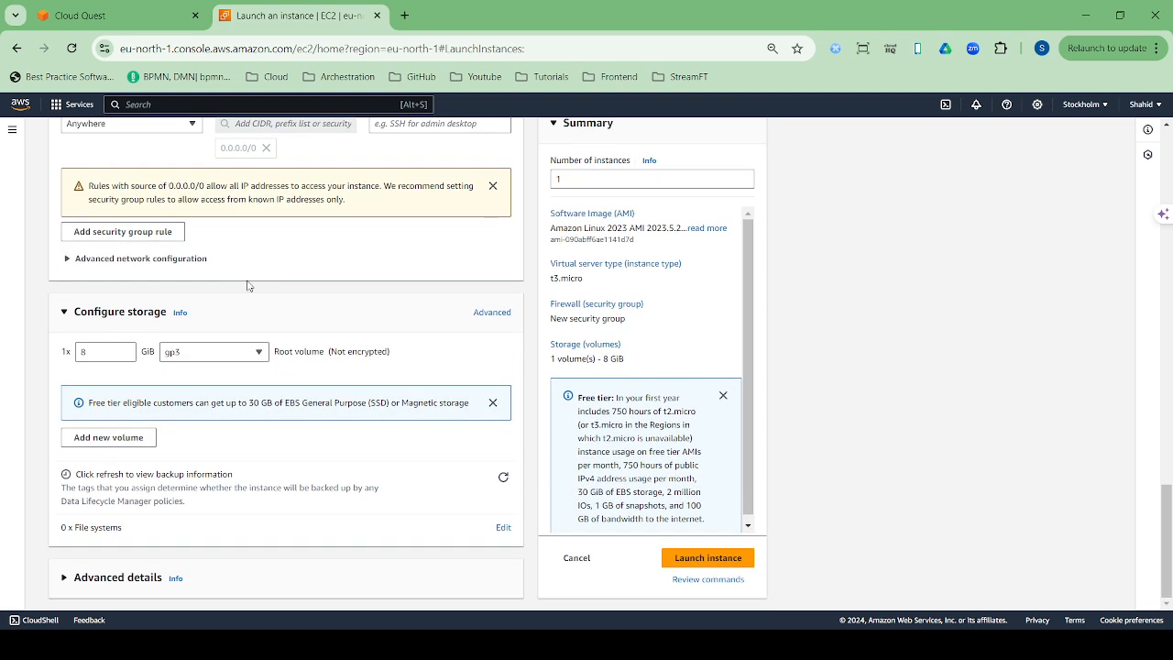
pyautogui.click(257, 354)
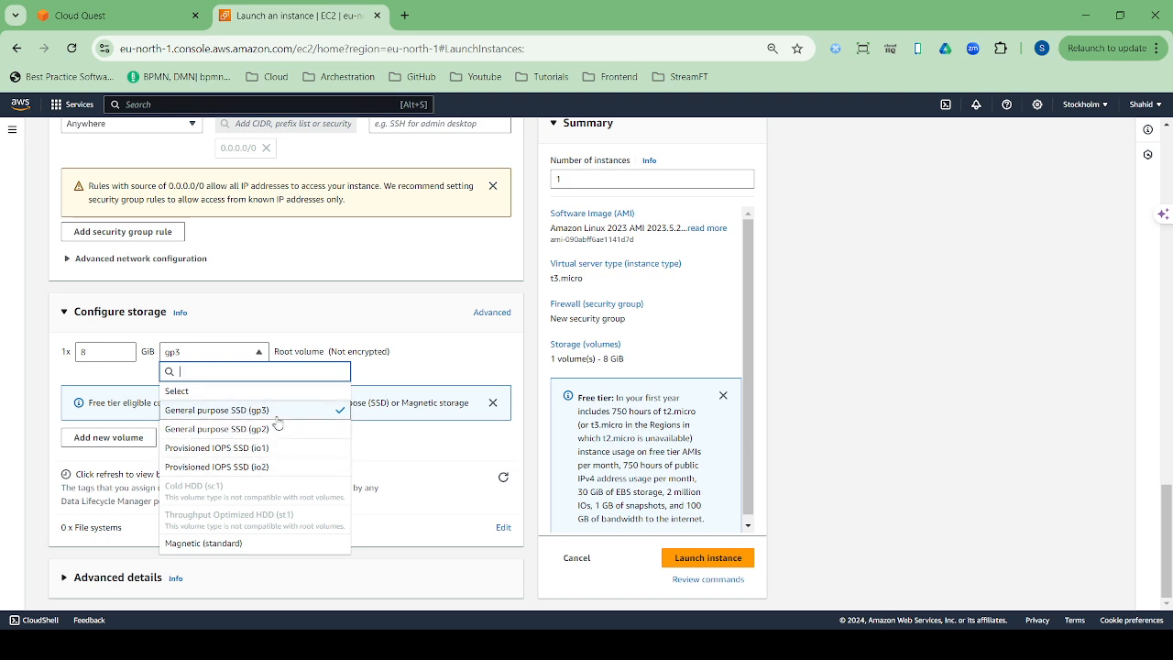
pyautogui.click(298, 325)
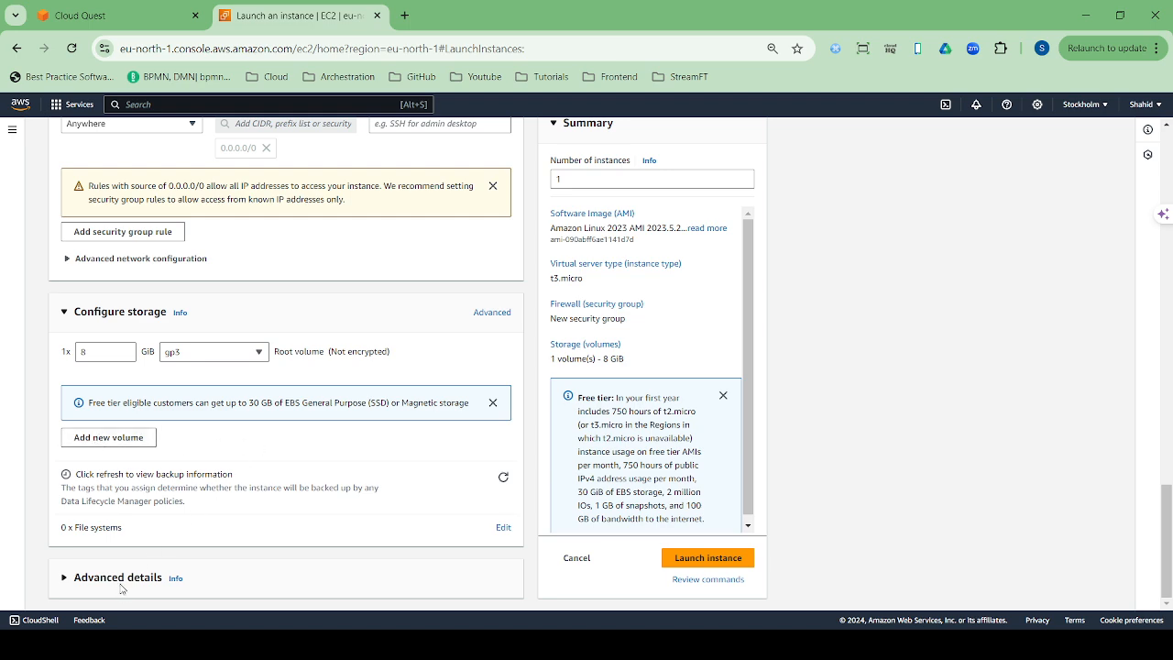
# - Expand the advanced details and upload the bash script file that installs httpd as the instance's user data
pyautogui.scroll(-3, 340, 352)
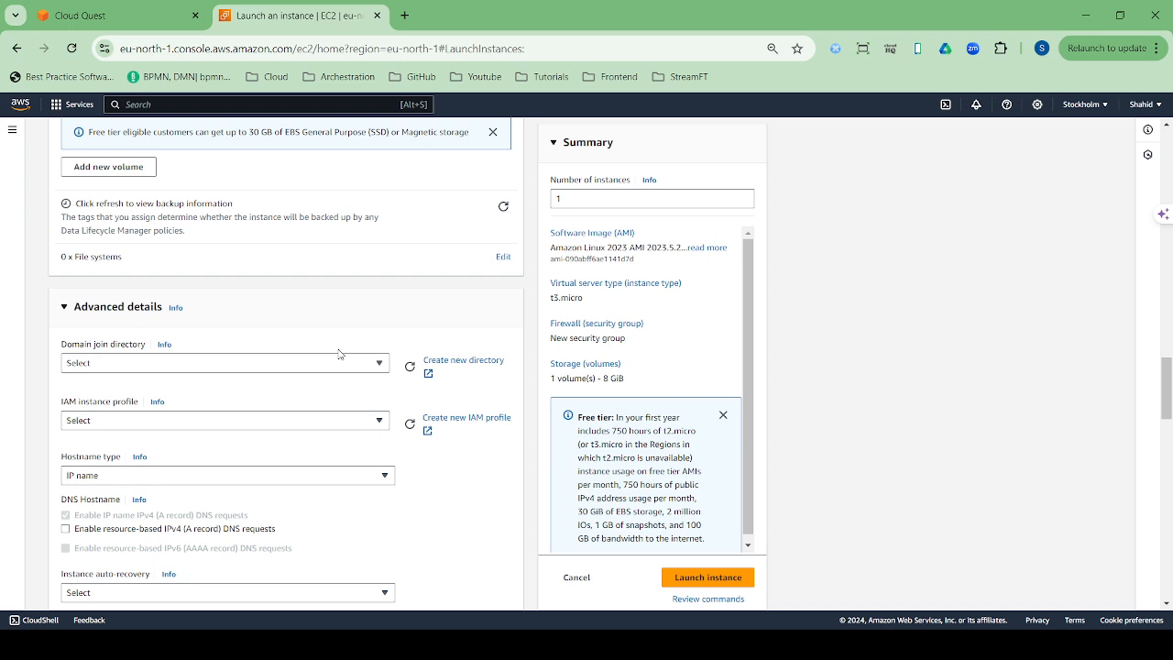
pyautogui.scroll(-1, 262, 320)
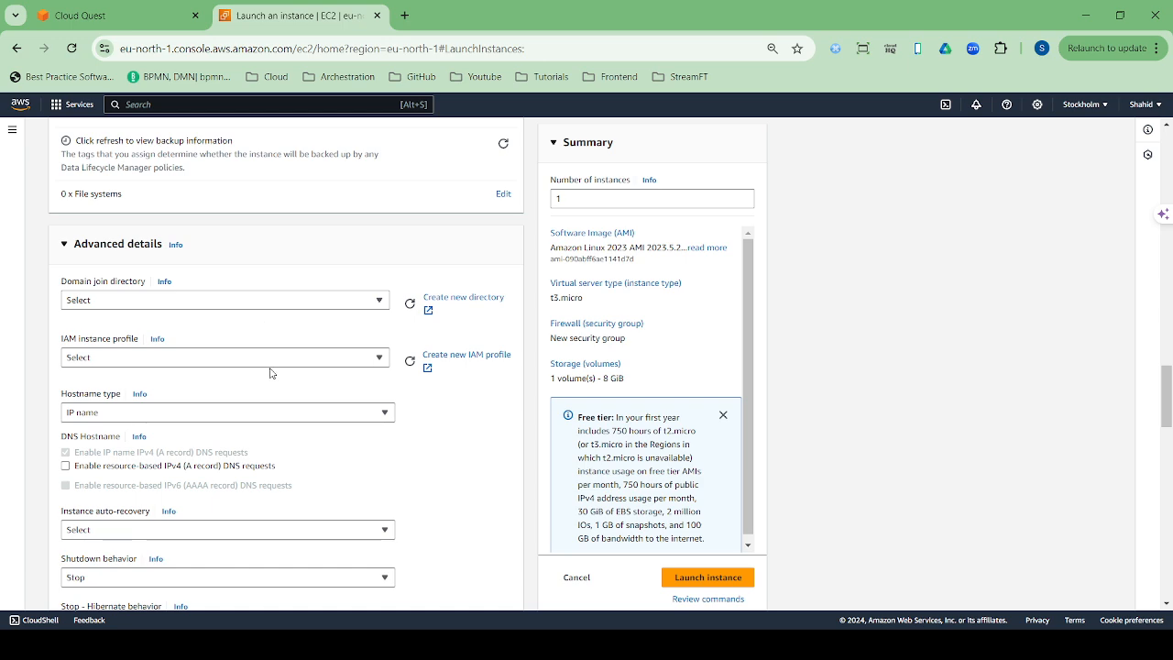
pyautogui.scroll(-1, 273, 375)
pyautogui.scroll(-6, 330, 387)
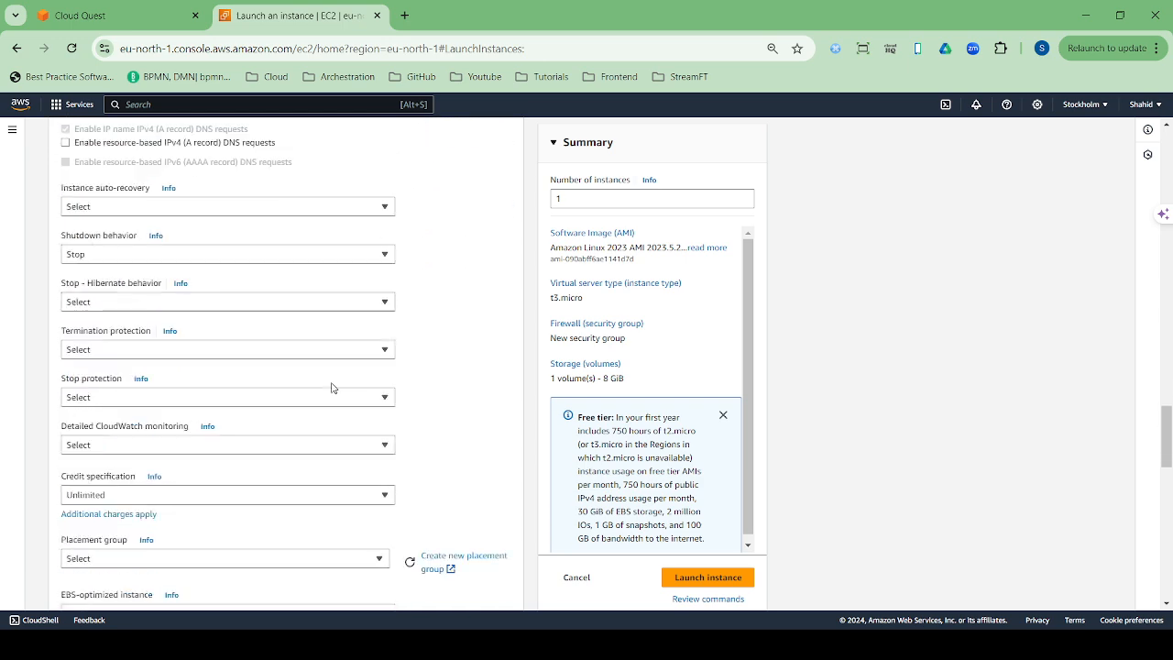
pyautogui.scroll(-8, 332, 388)
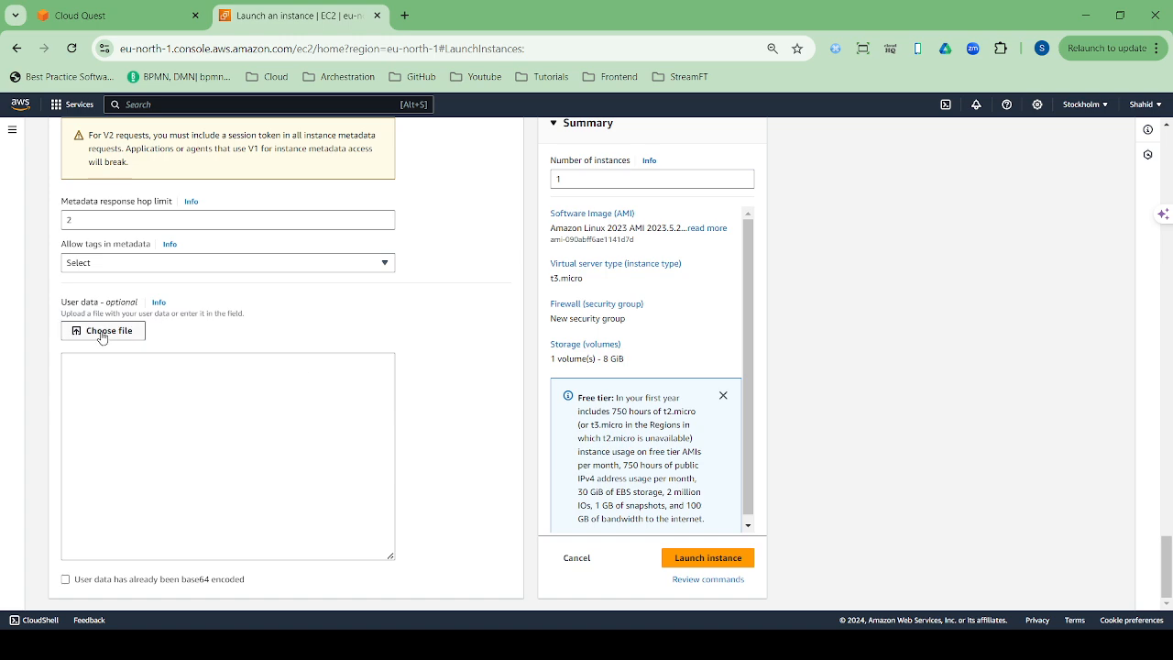
pyautogui.click(102, 333)
pyautogui.click(196, 266)
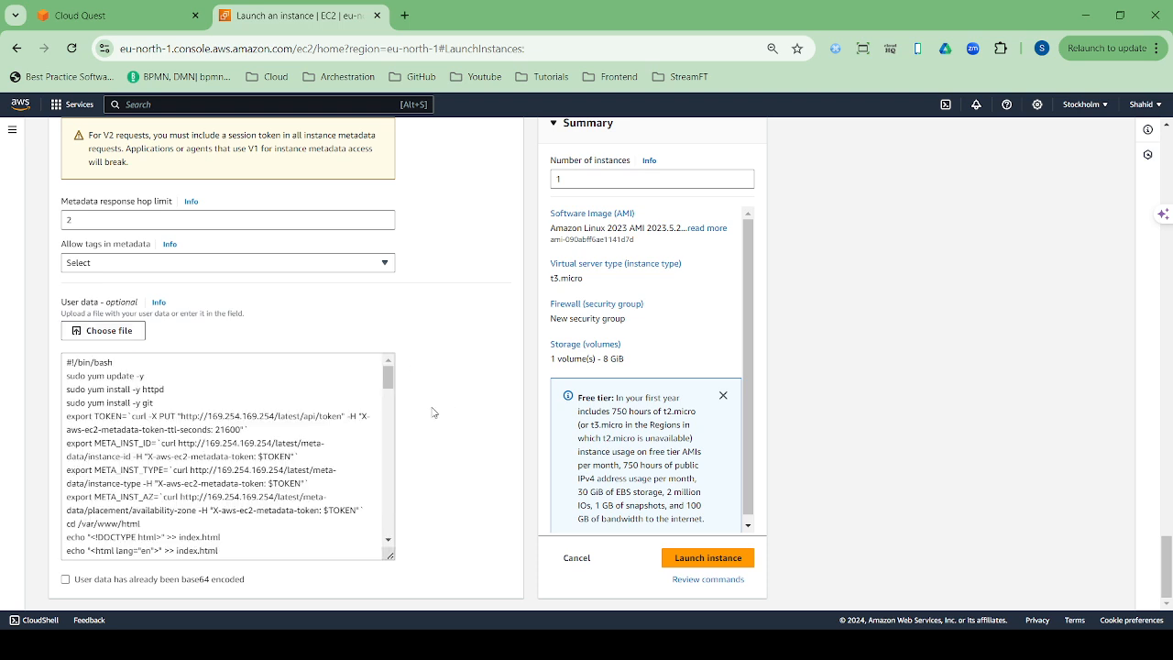
# - Read through the loaded user data script from its first line to the final httpd start command
pyautogui.scroll(-10, 262, 442)
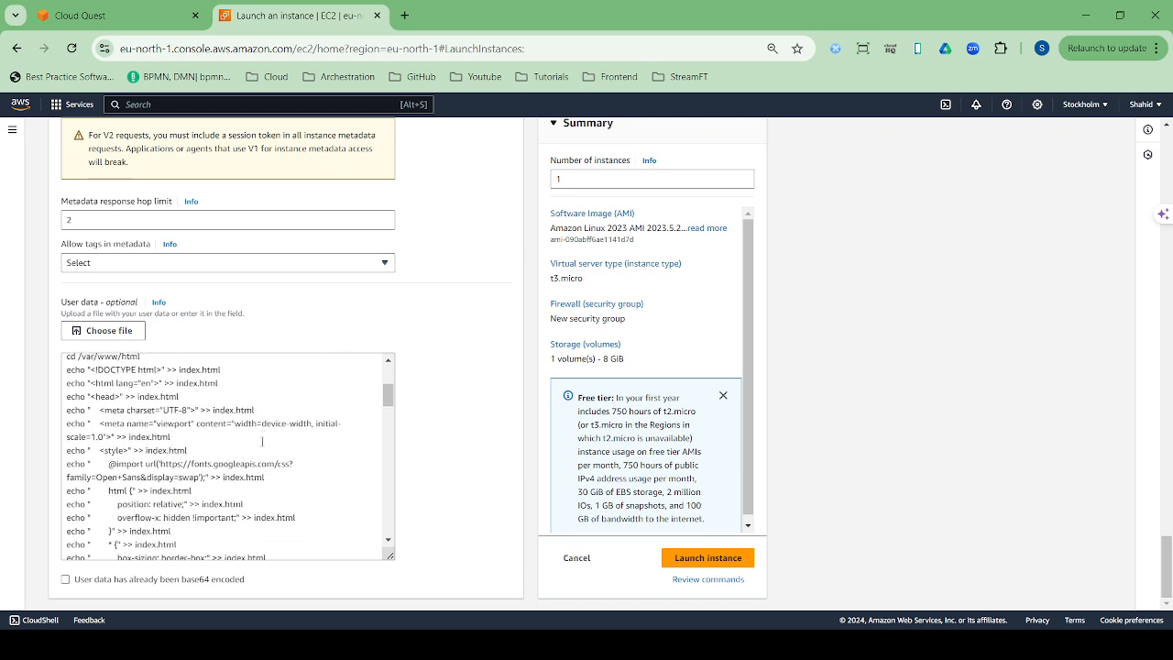
pyautogui.scroll(-15, 263, 441)
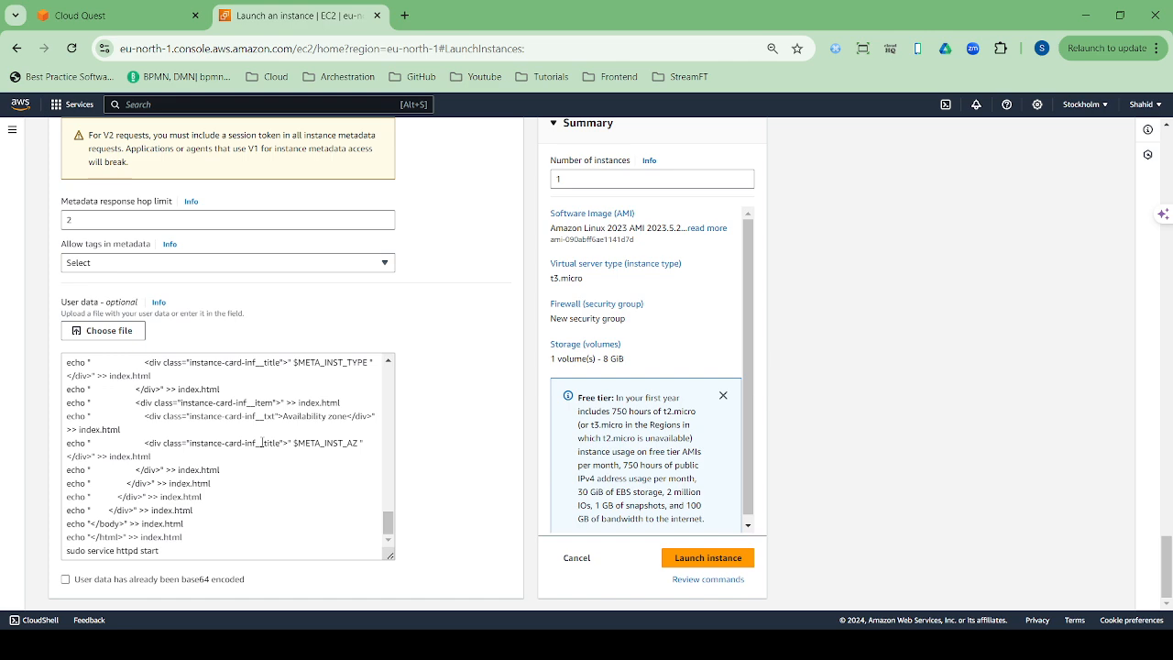
pyautogui.scroll(3, 262, 442)
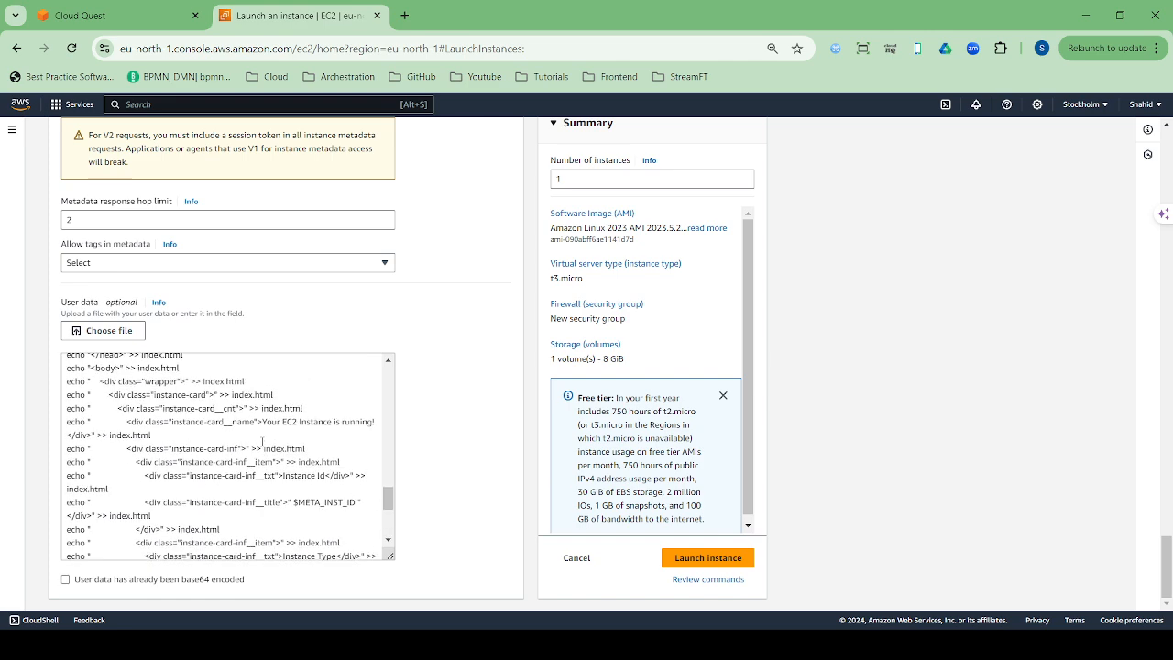
pyautogui.scroll(-3, 262, 442)
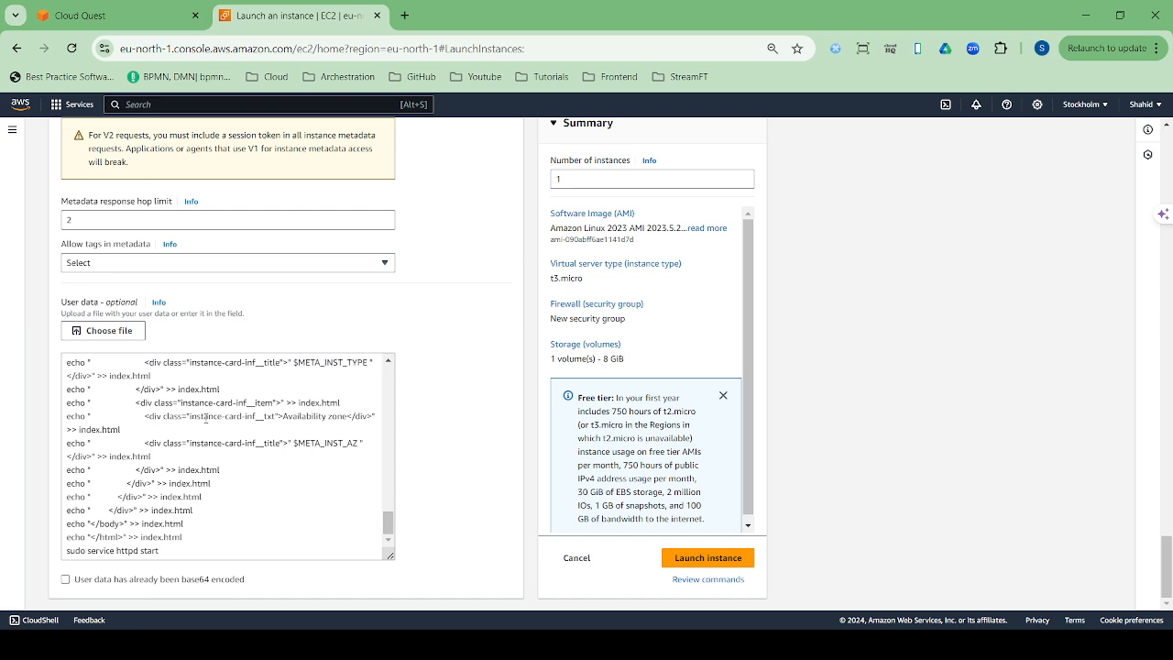
pyautogui.scroll(10, 207, 420)
pyautogui.scroll(8, 207, 420)
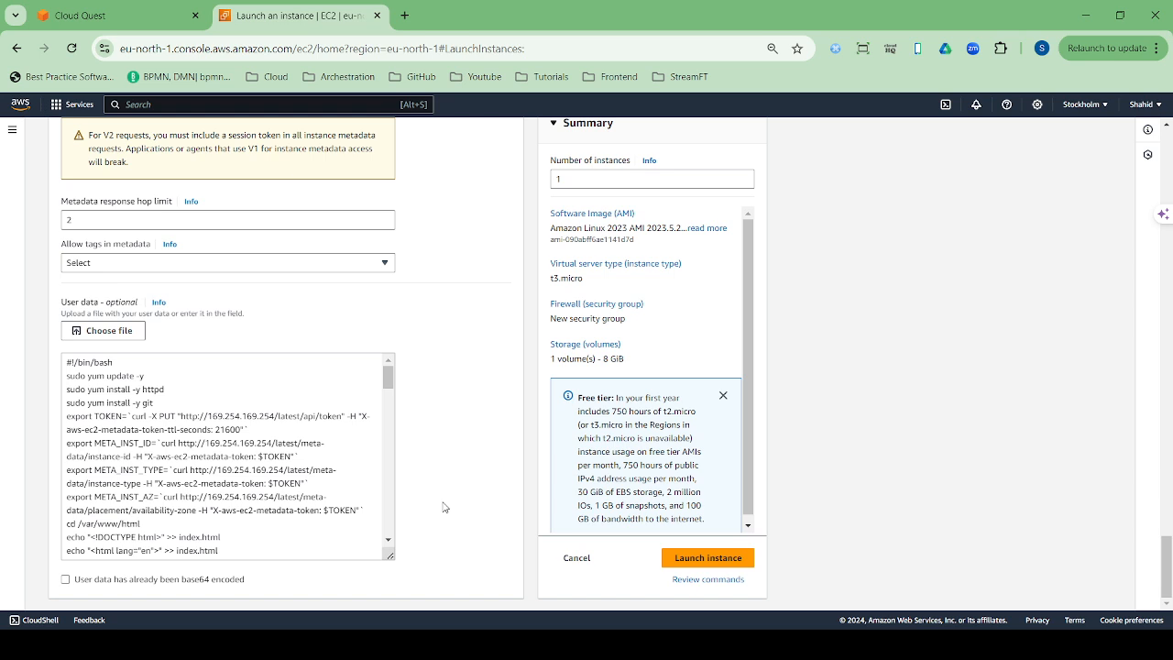
# - Launch the configured instance and open the list of all instances
pyautogui.click(692, 563)
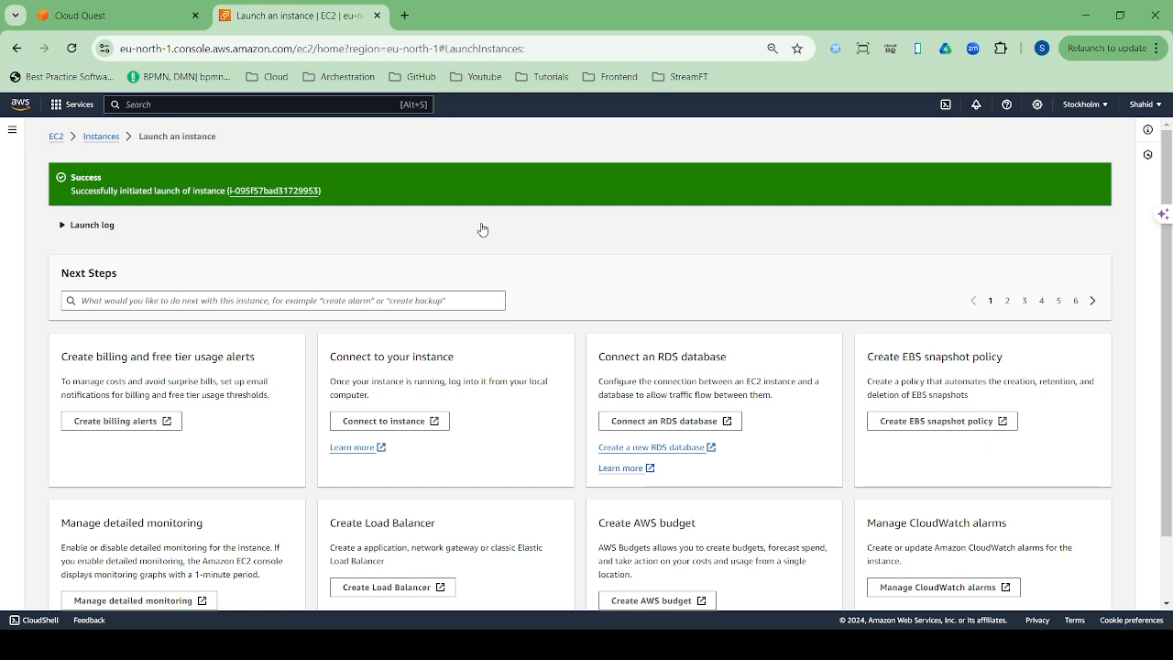
pyautogui.scroll(-1, 519, 378)
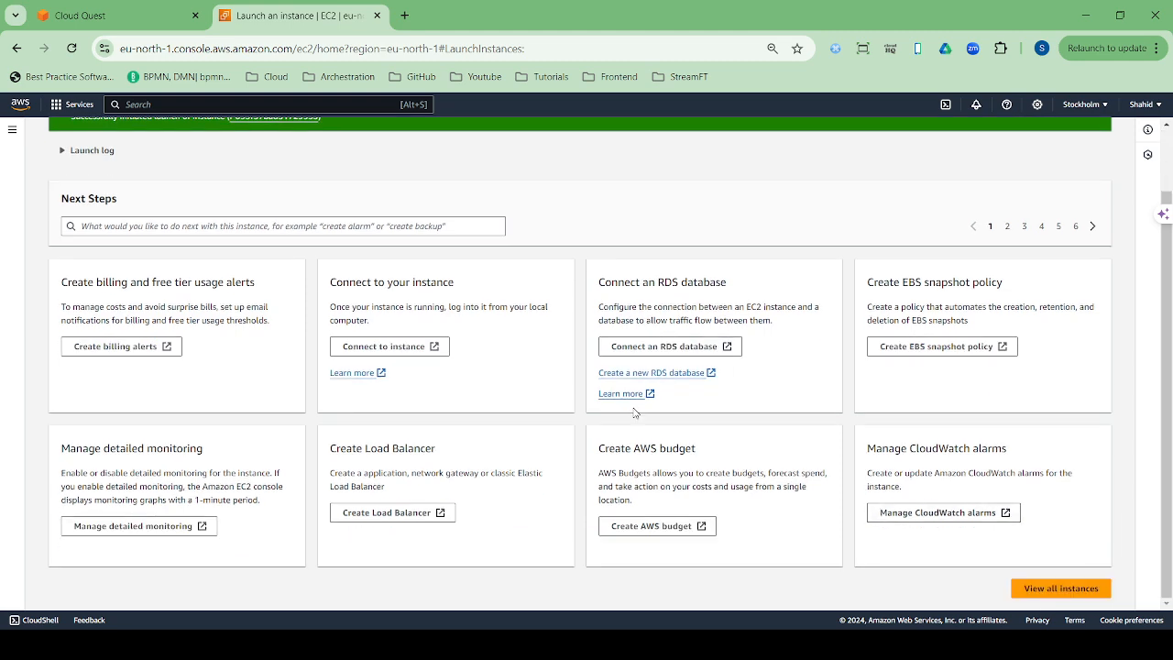
pyautogui.scroll(1, 888, 499)
pyautogui.scroll(-1, 896, 492)
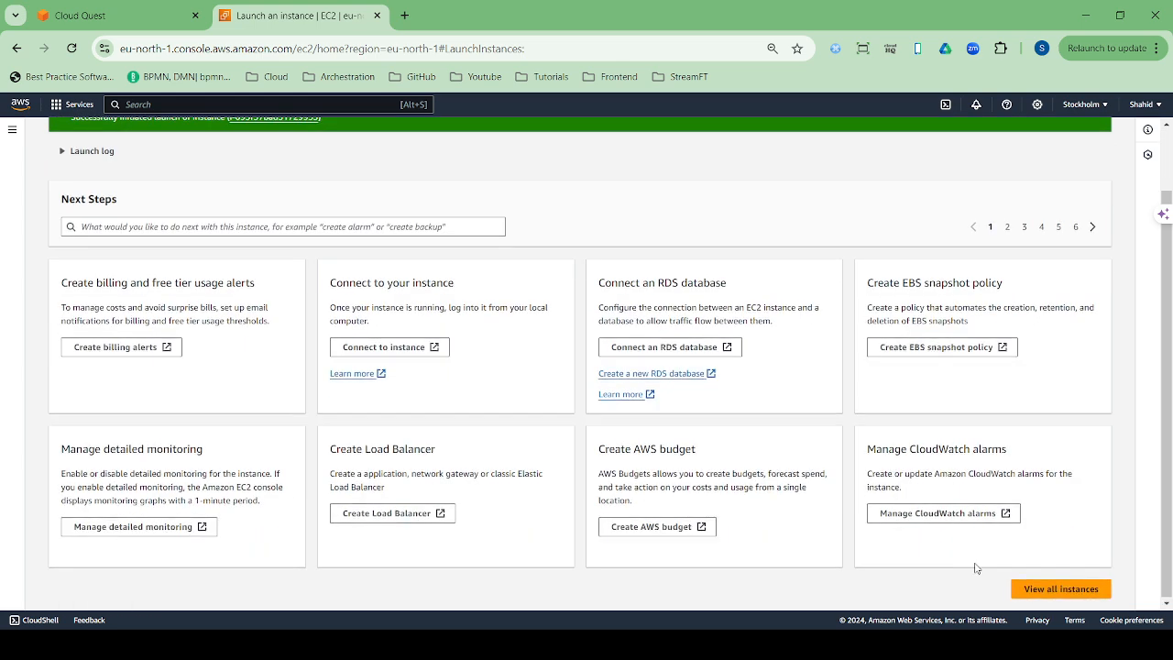
pyautogui.click(1049, 594)
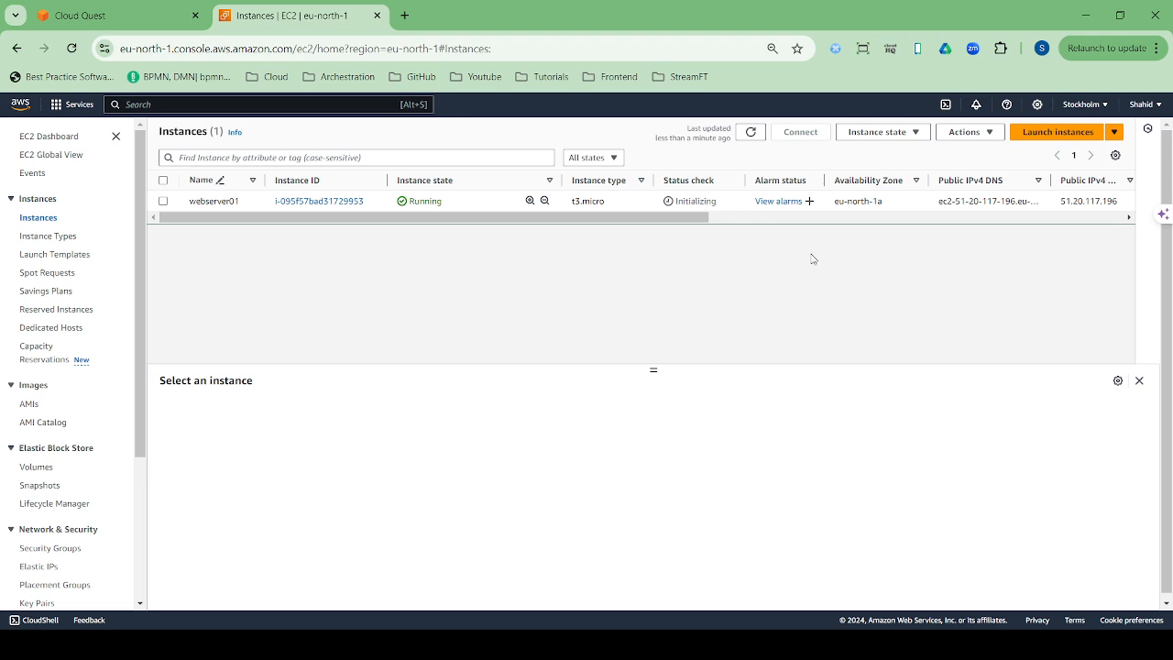
# - Refresh the instances list and select webserver01 to show its details
pyautogui.click(752, 133)
pyautogui.click(749, 133)
pyautogui.click(751, 133)
pyautogui.click(751, 133)
pyautogui.click(164, 201)
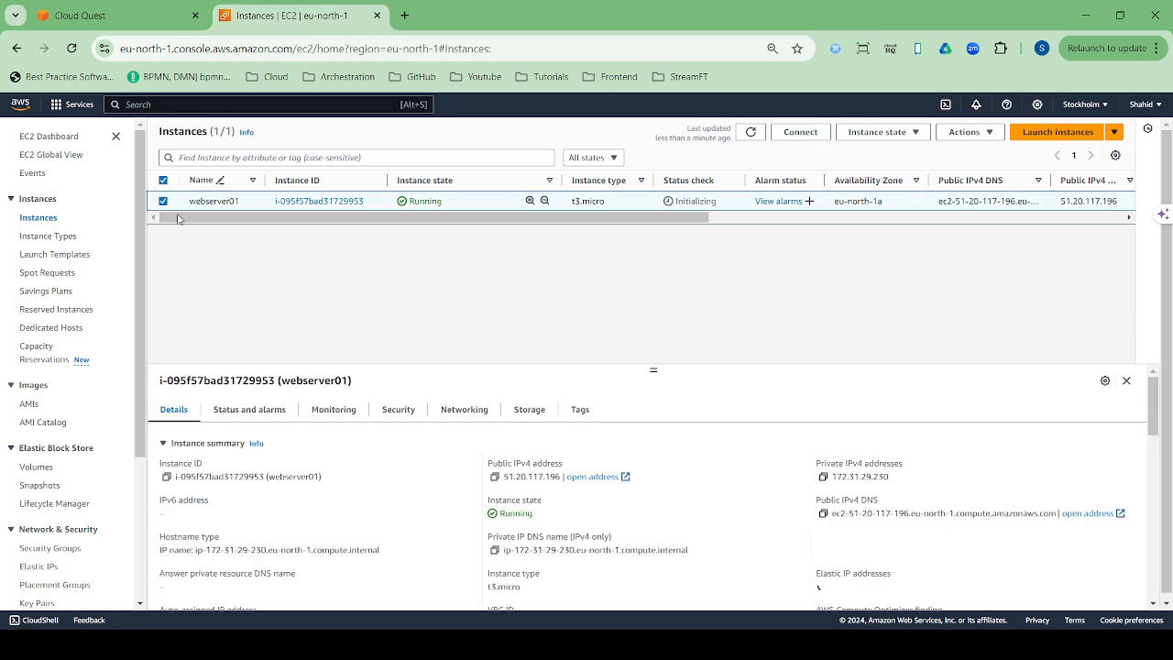
# - Copy webserver01's public IPv4 DNS and open it in a new browser tab, continuing to the site despite the missing HTTPS support
pyautogui.click(823, 515)
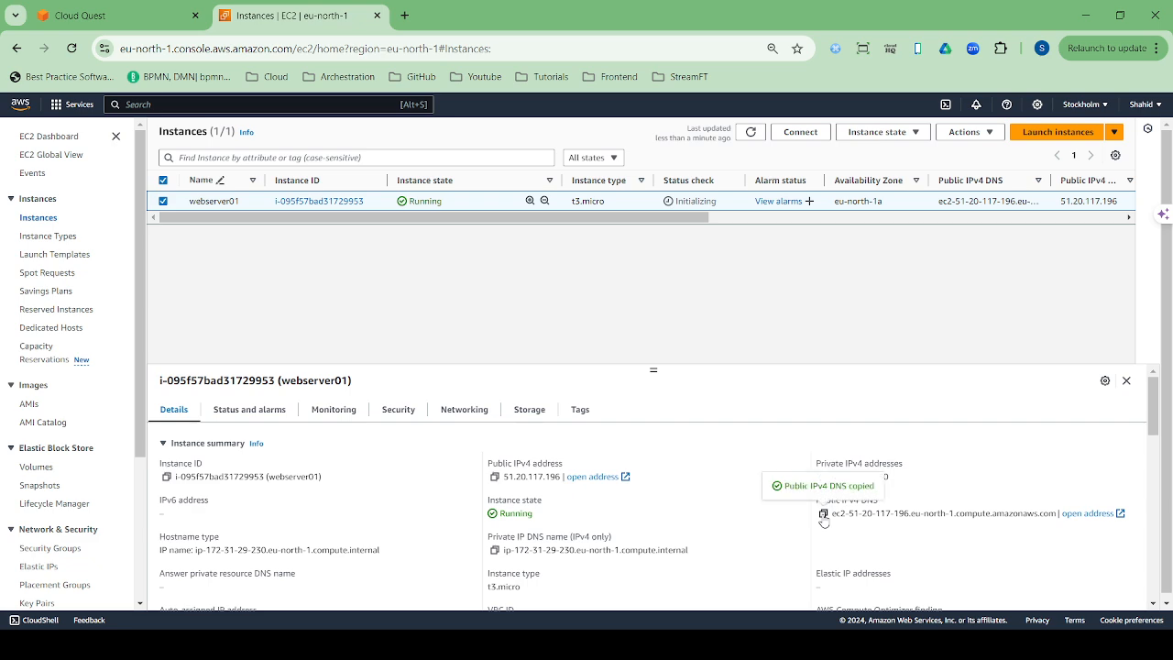
pyautogui.click(410, 19)
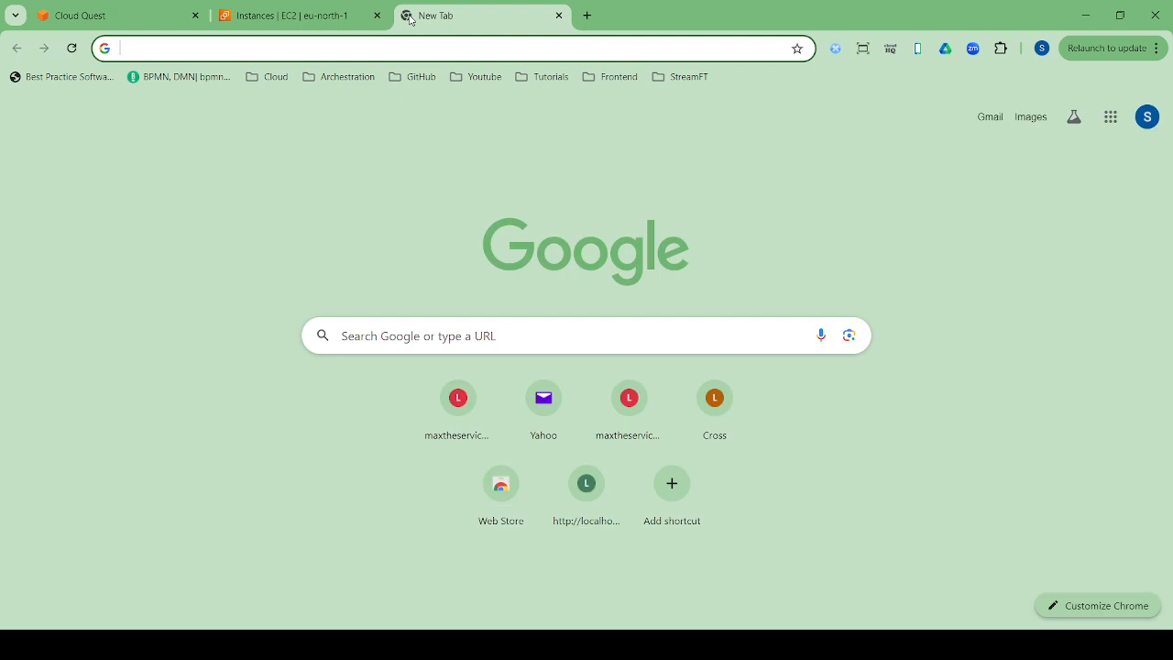
pyautogui.hotkey('ctrl', 'v')
pyautogui.press('Return')
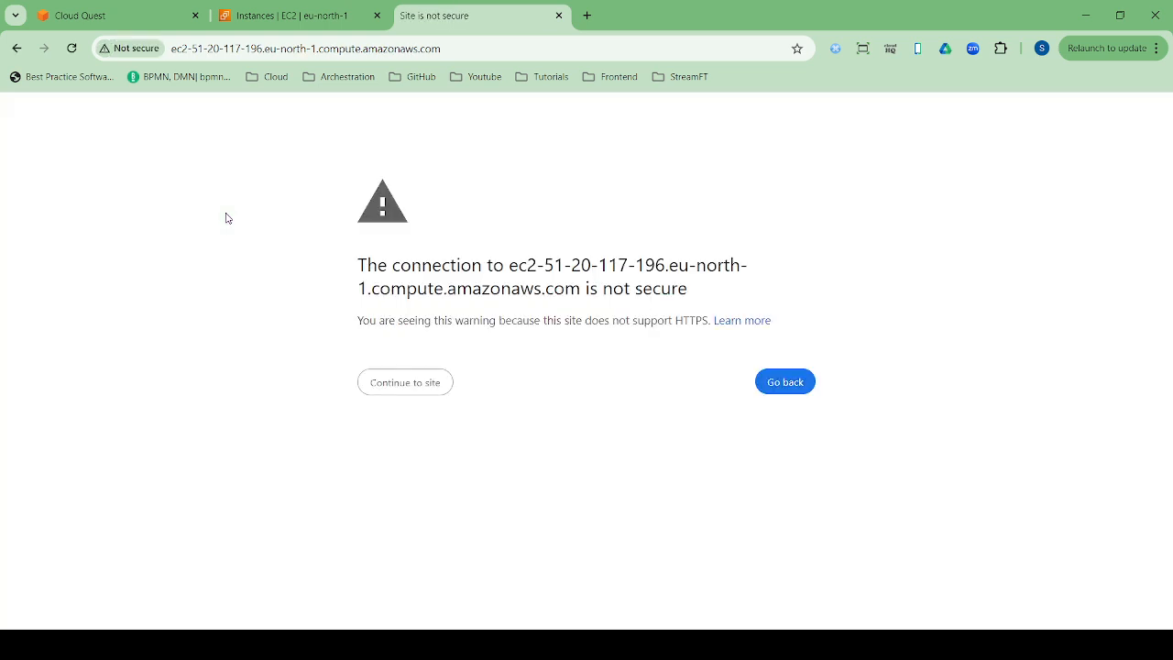
pyautogui.click(395, 389)
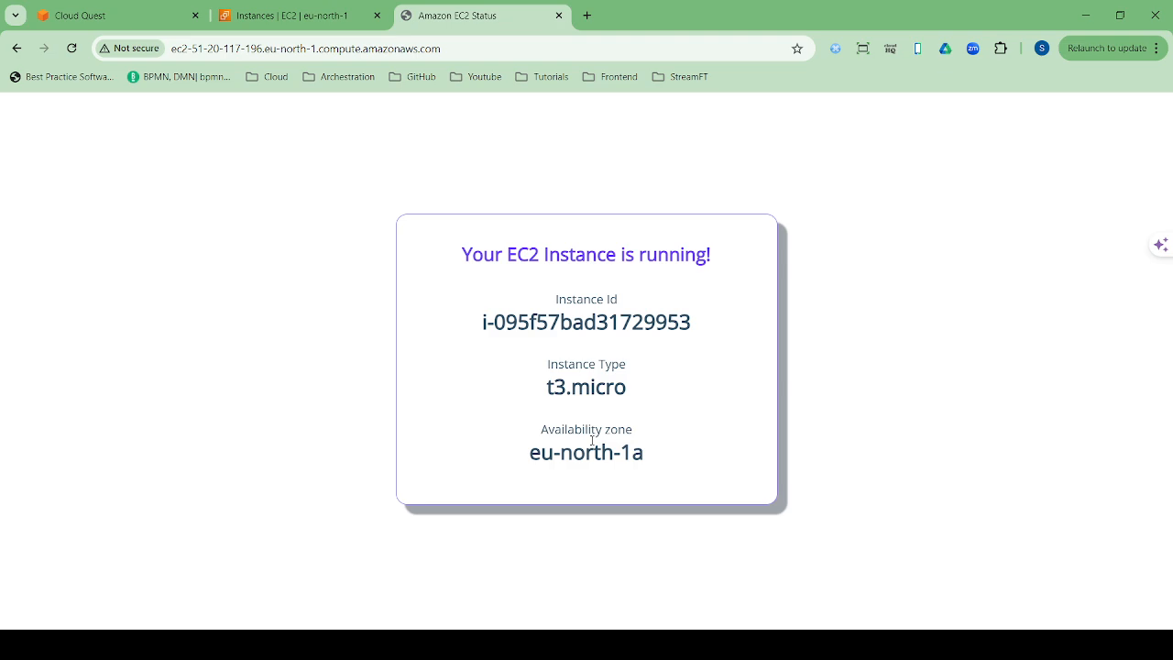
# - Return to the EC2 instances page and start launching another instance named webserver02
pyautogui.click(299, 19)
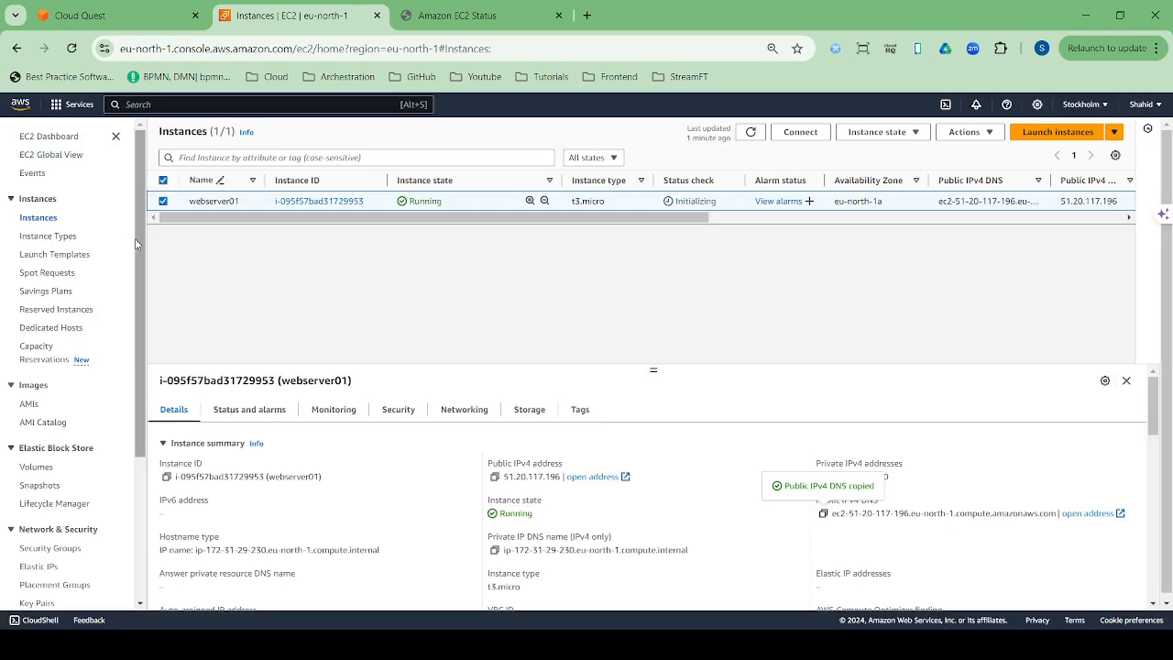
pyautogui.click(1033, 135)
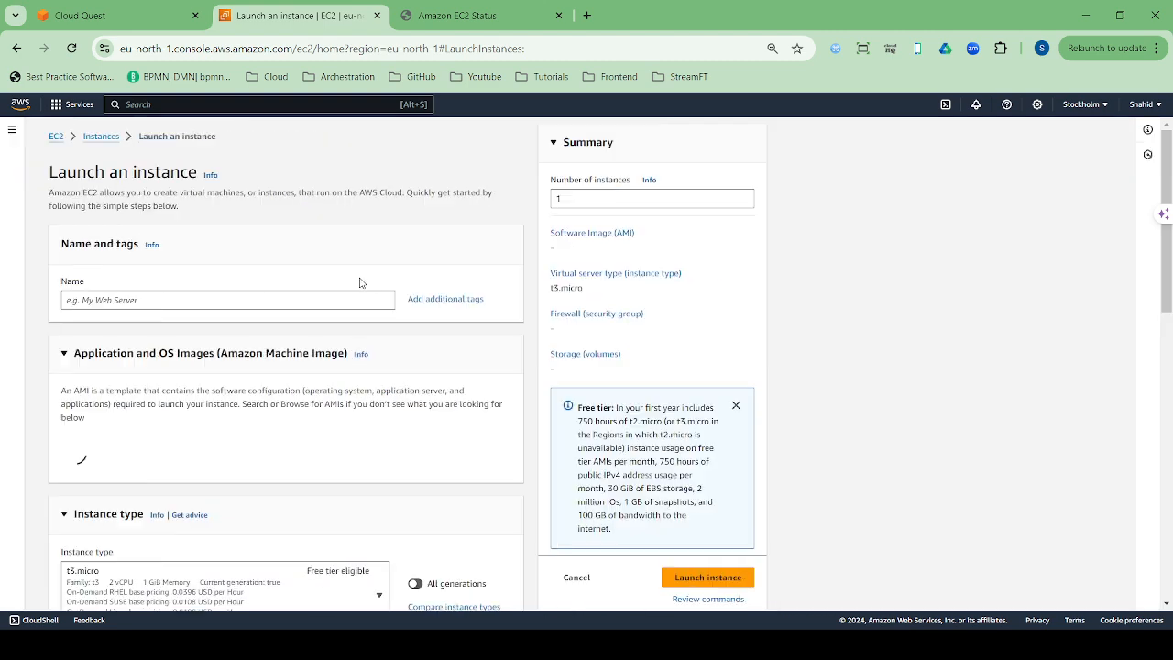
pyautogui.click(253, 299)
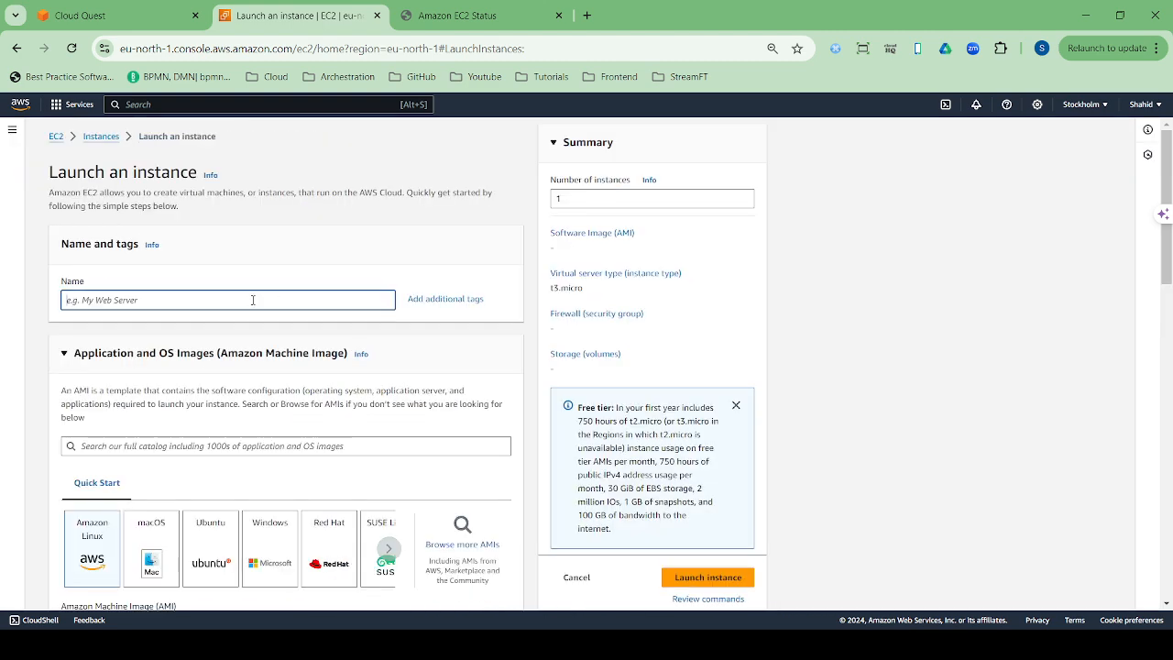
pyautogui.write('web')
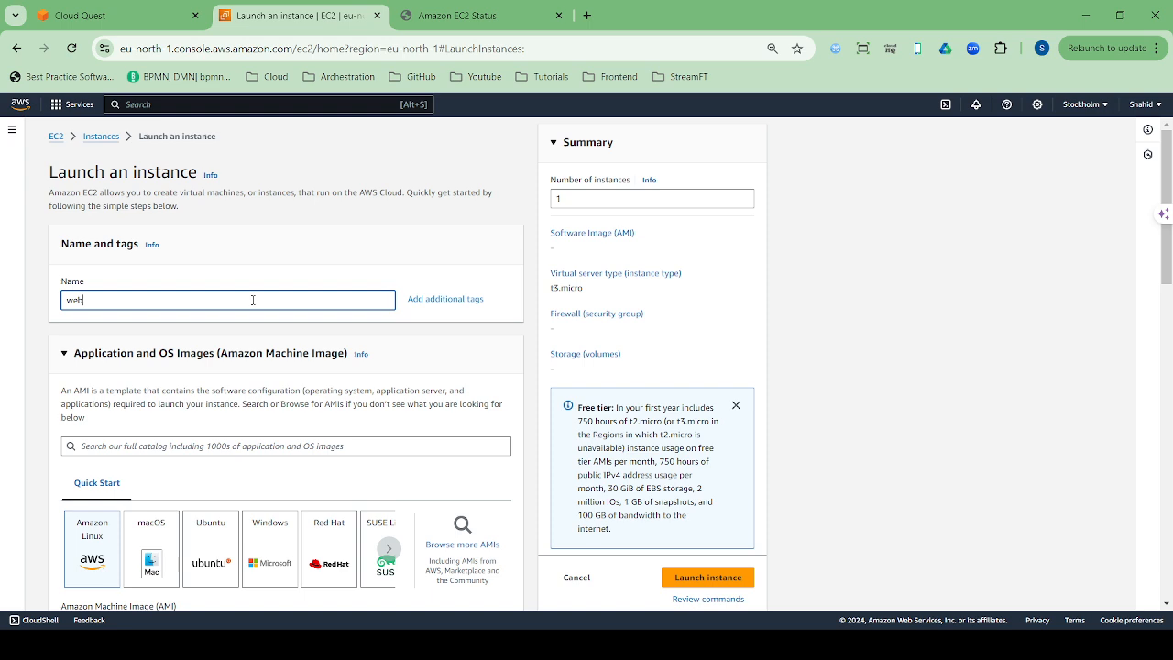
pyautogui.write('server02')
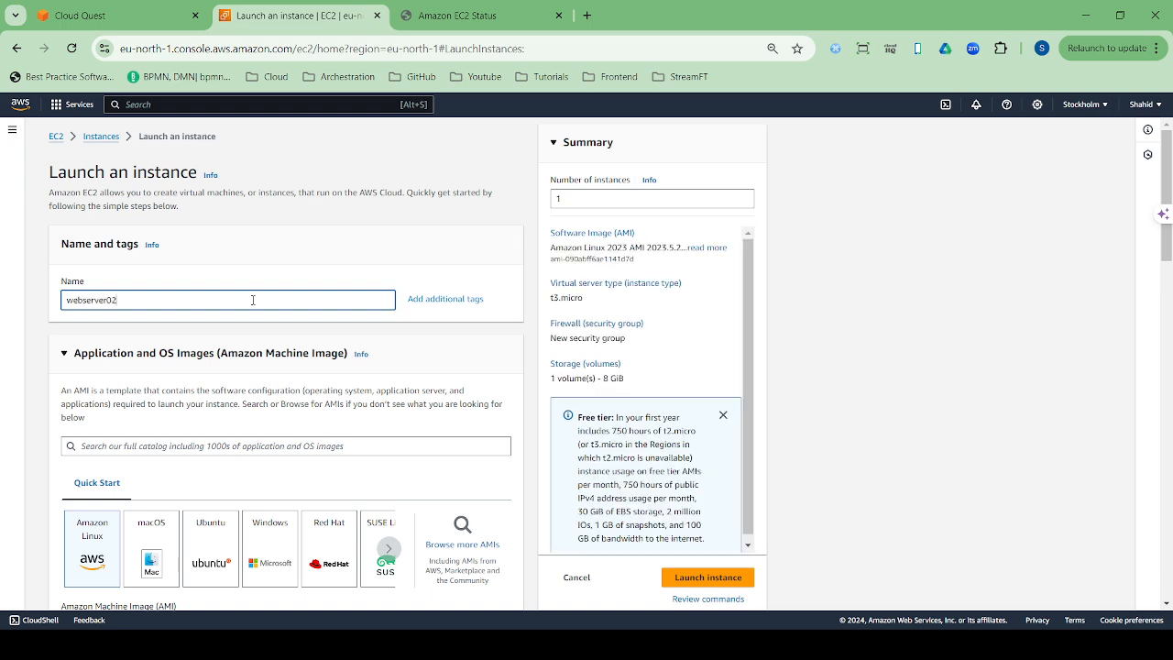
# - Expand the advanced details for webserver02 and paste the copied bash script that installs httpd and git into the user data
pyautogui.scroll(-2, 303, 372)
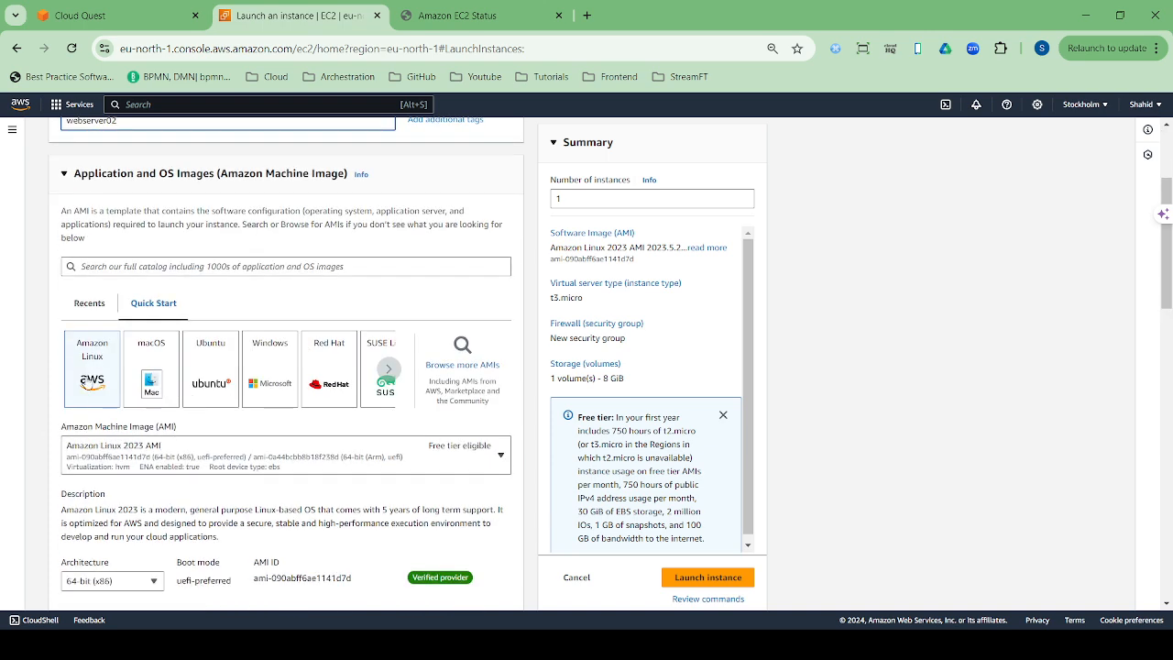
pyautogui.scroll(-2, 225, 451)
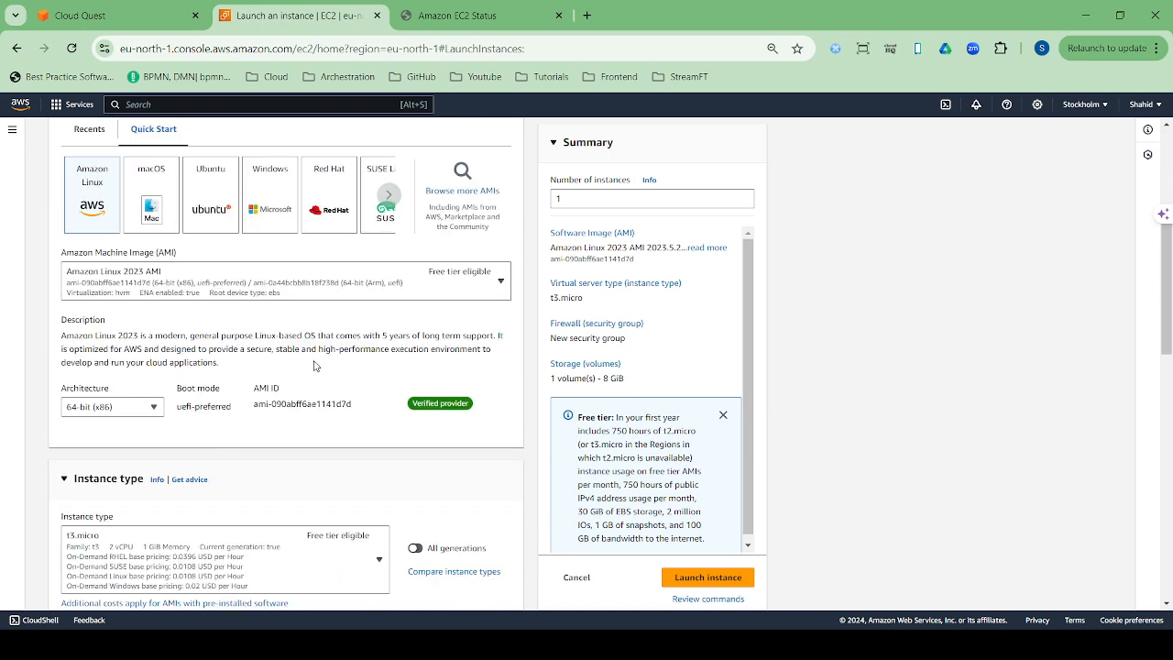
pyautogui.scroll(-2, 169, 361)
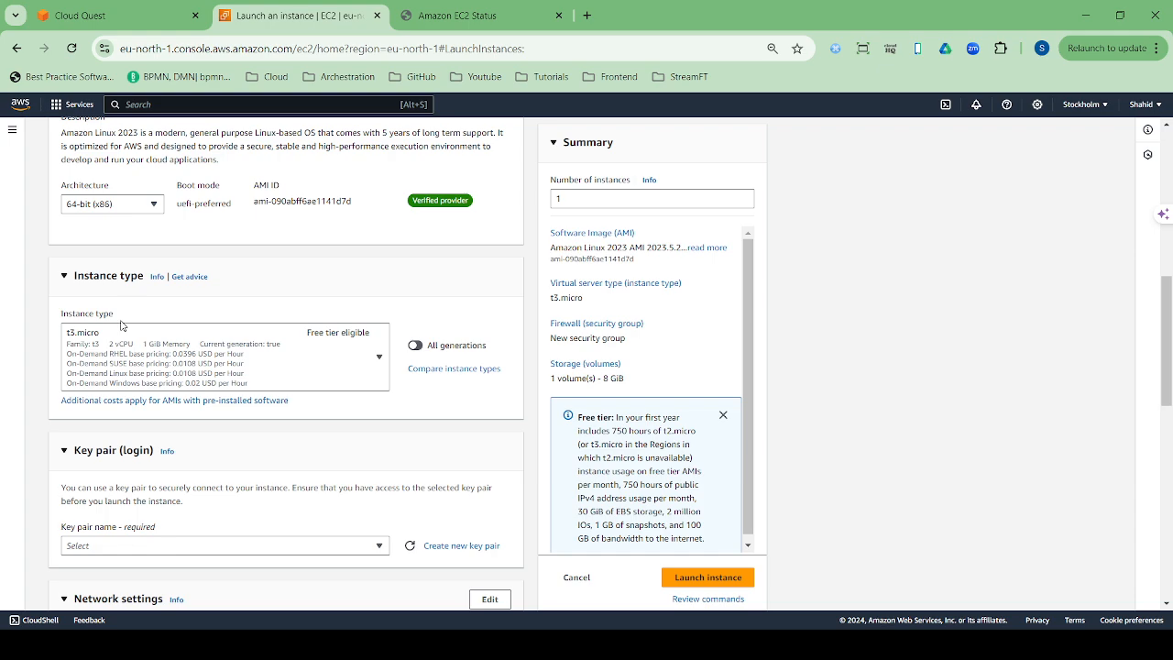
pyautogui.scroll(-5, 244, 428)
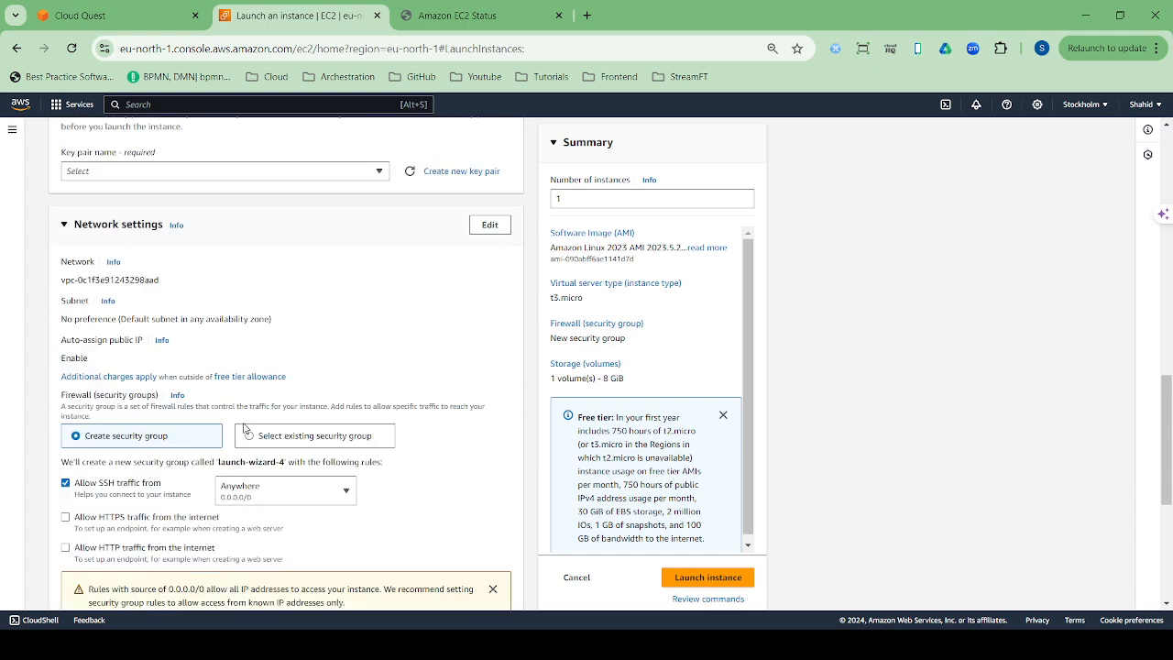
pyautogui.scroll(-2, 244, 428)
pyautogui.scroll(2, 244, 428)
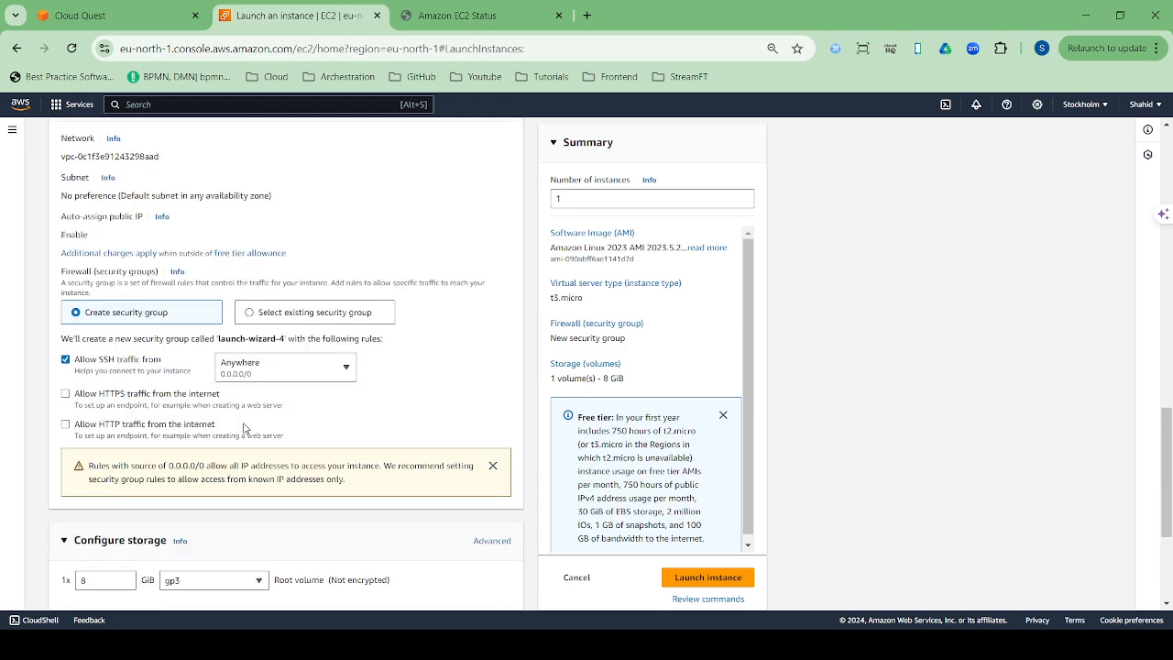
pyautogui.scroll(-3, 244, 428)
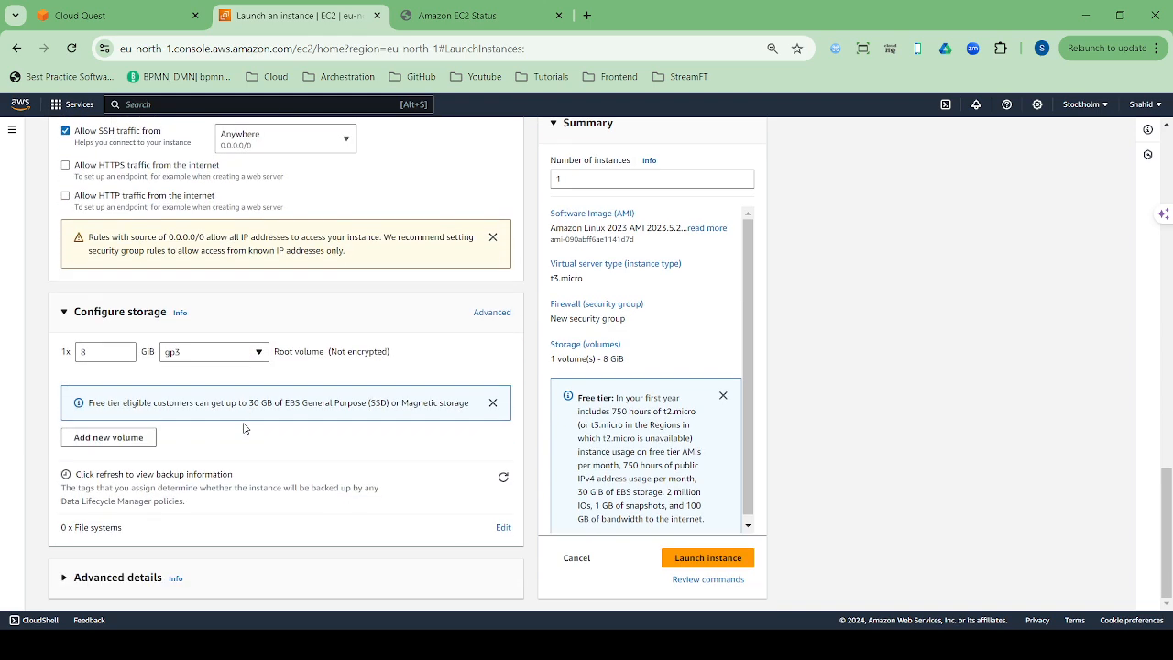
pyautogui.click(121, 578)
pyautogui.scroll(-15, 353, 426)
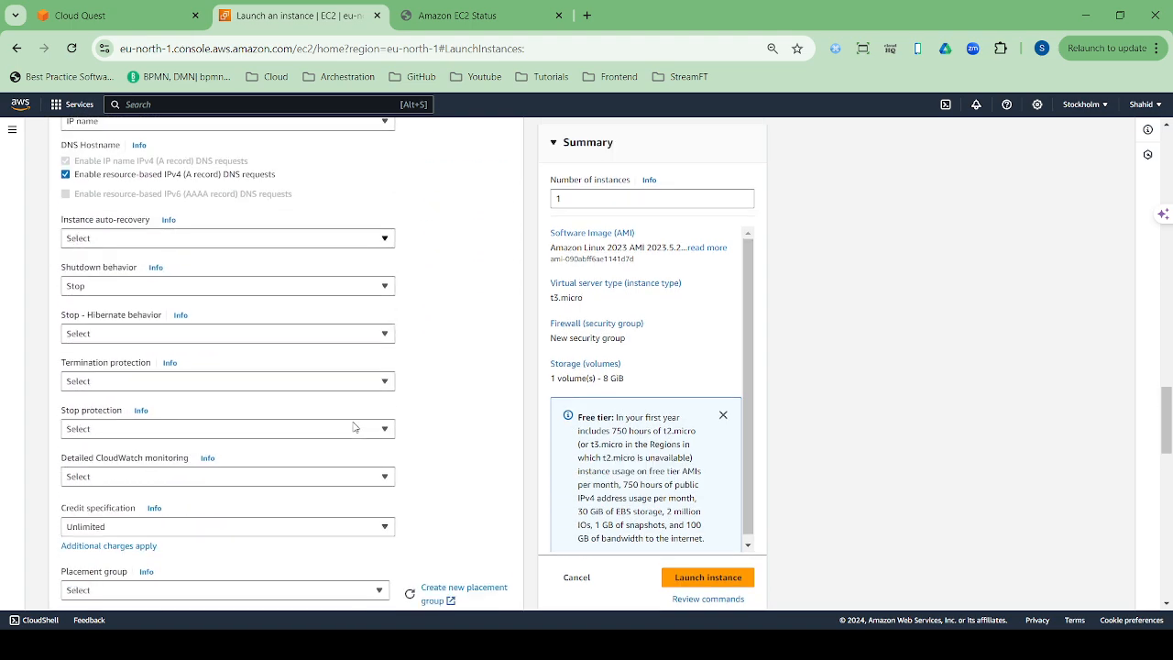
pyautogui.scroll(-5, 354, 426)
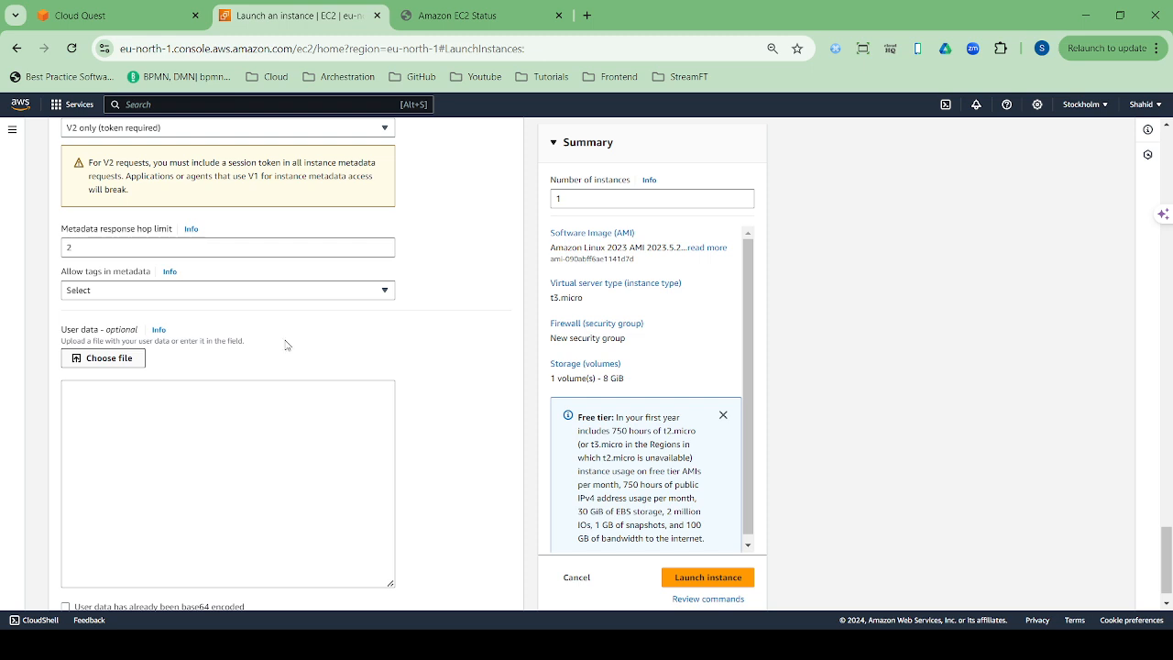
pyautogui.hotkey('ctrl', 'v')
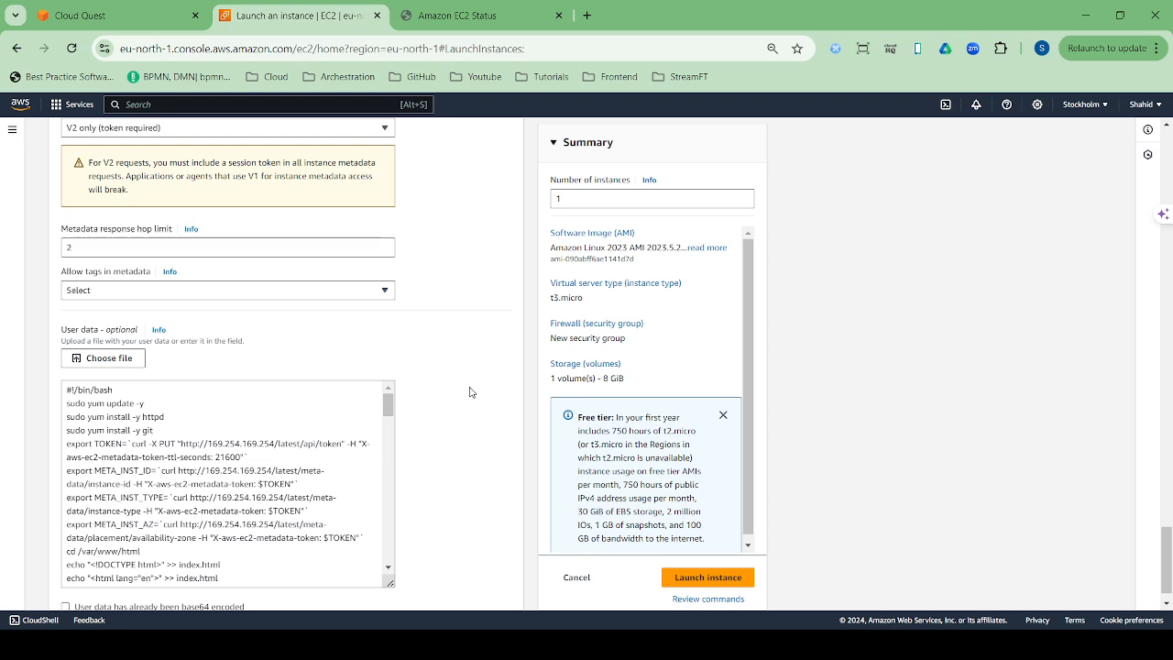
# - Set the key pair for webserver02 to "Proceed without a key pair (Not recommended)"
pyautogui.scroll(10, 470, 392)
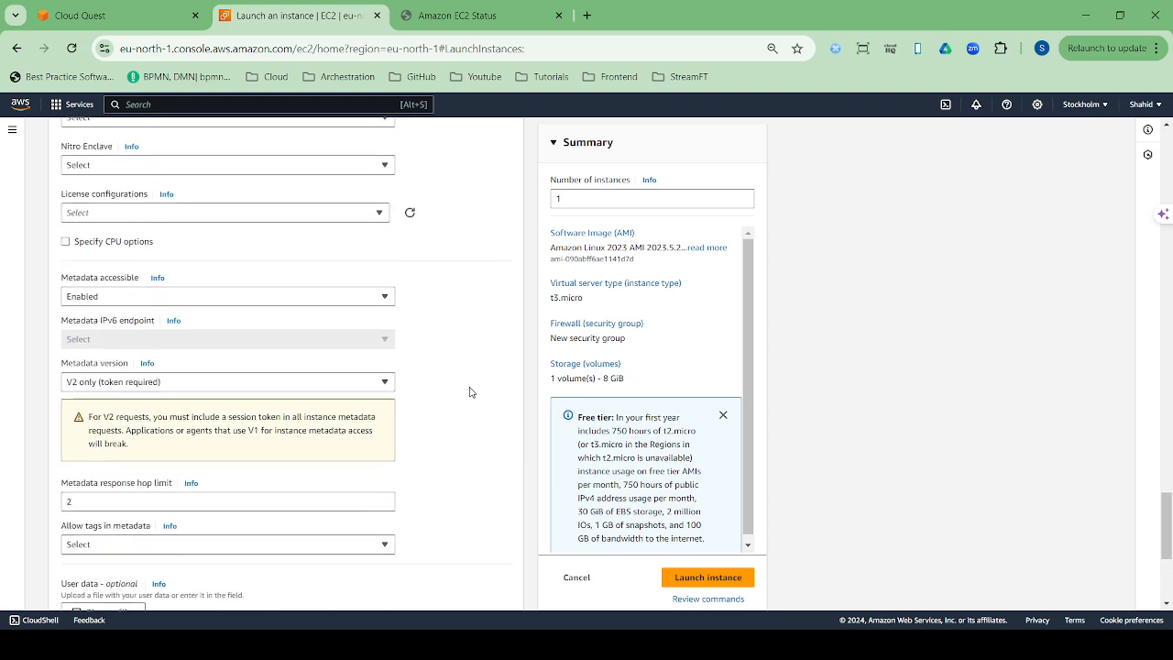
pyautogui.scroll(15, 471, 387)
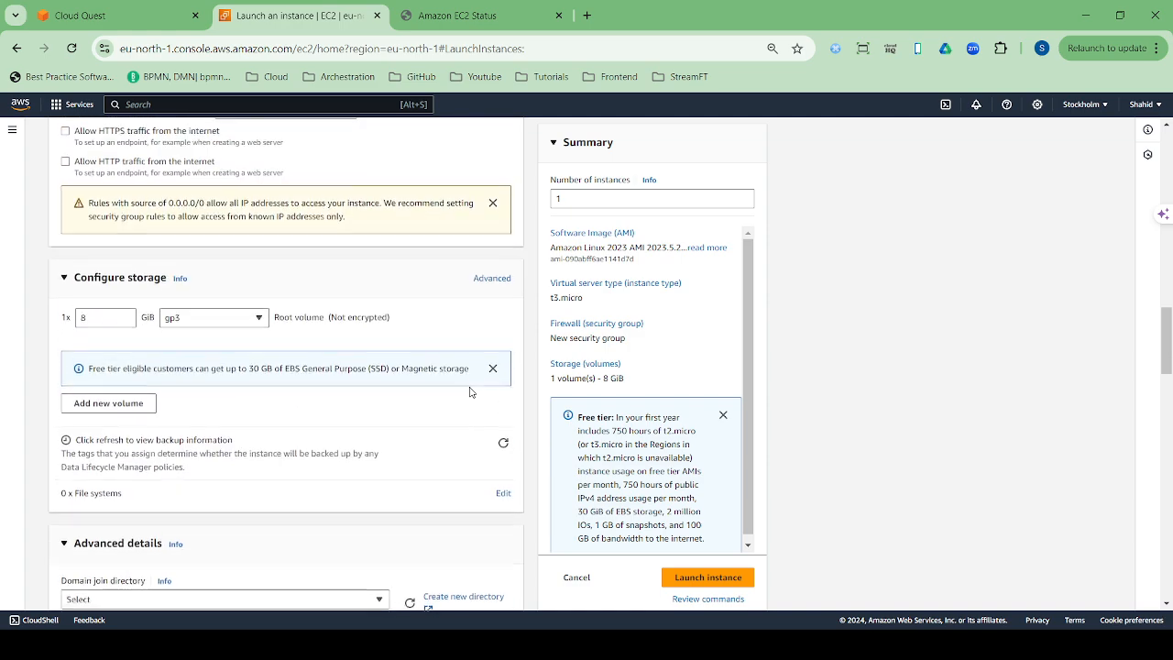
pyautogui.scroll(3, 435, 309)
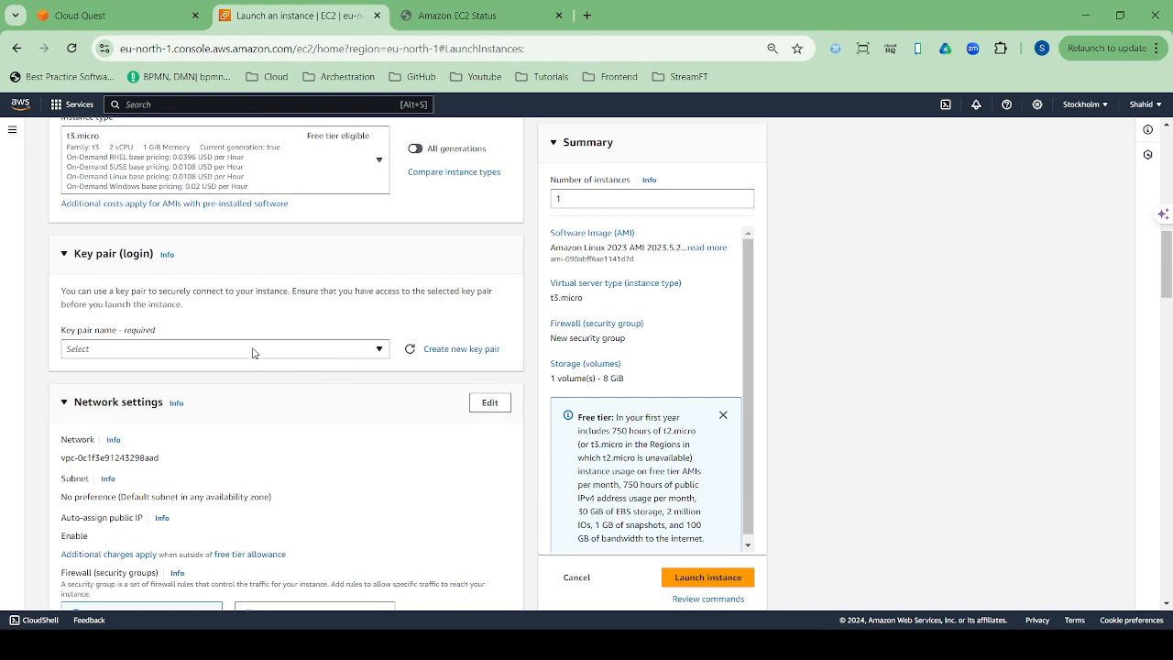
pyautogui.click(257, 349)
pyautogui.click(179, 389)
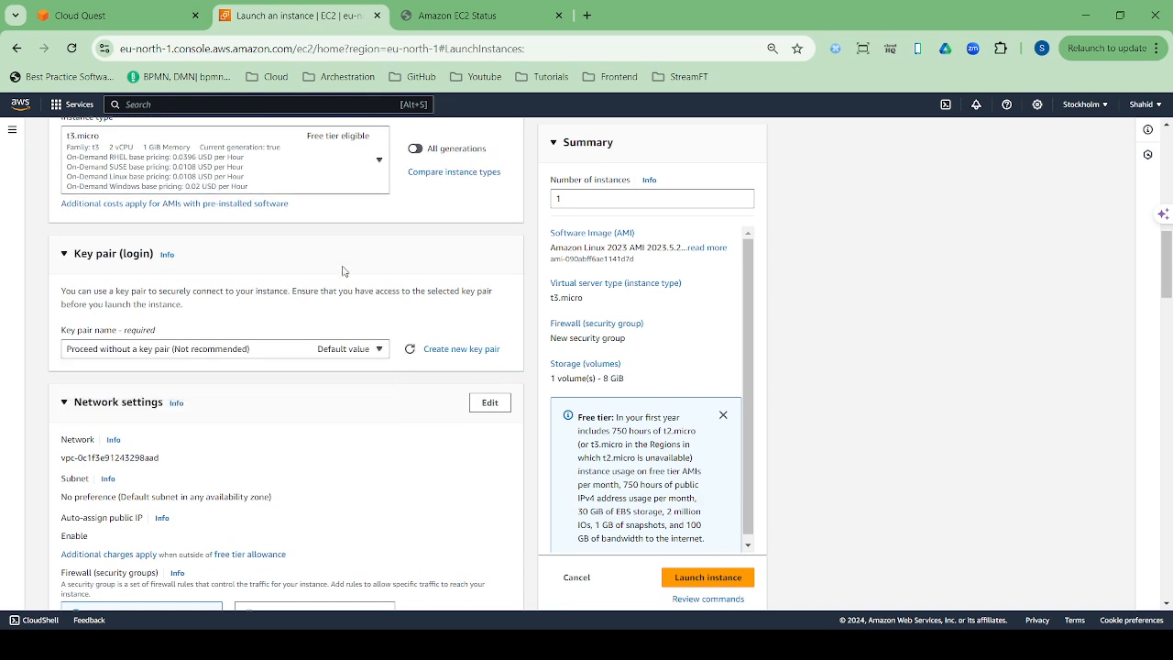
# - Edit the network settings and choose the default VPC's subnet in Availability Zone eu-north-1c
pyautogui.scroll(4, 344, 271)
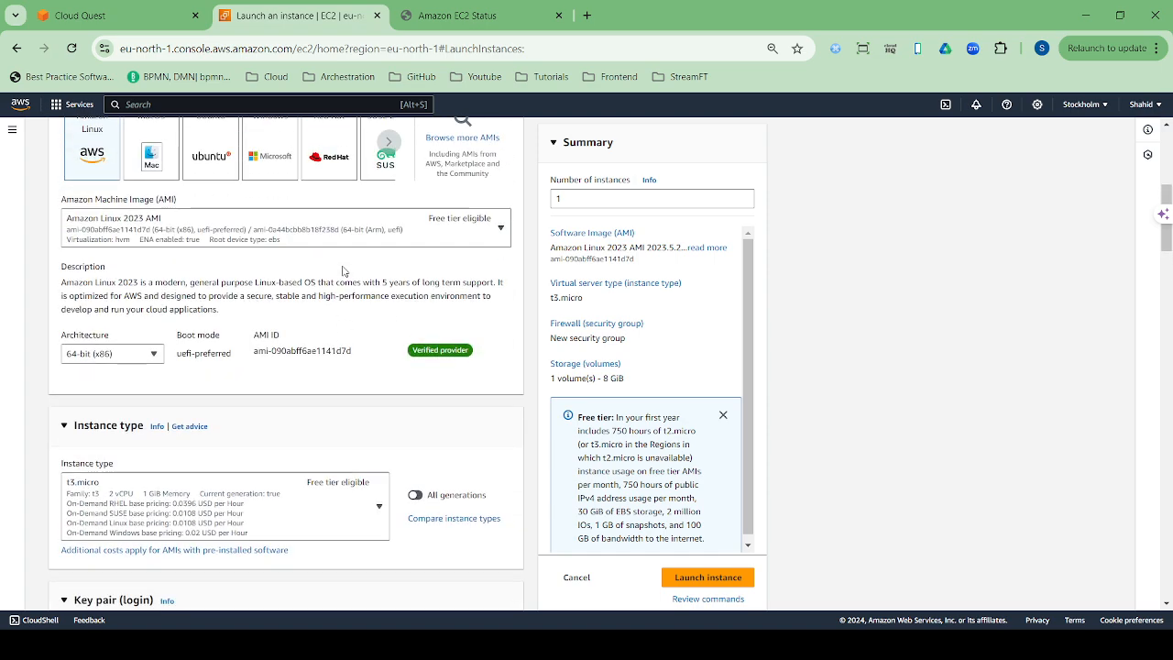
pyautogui.scroll(-8, 344, 271)
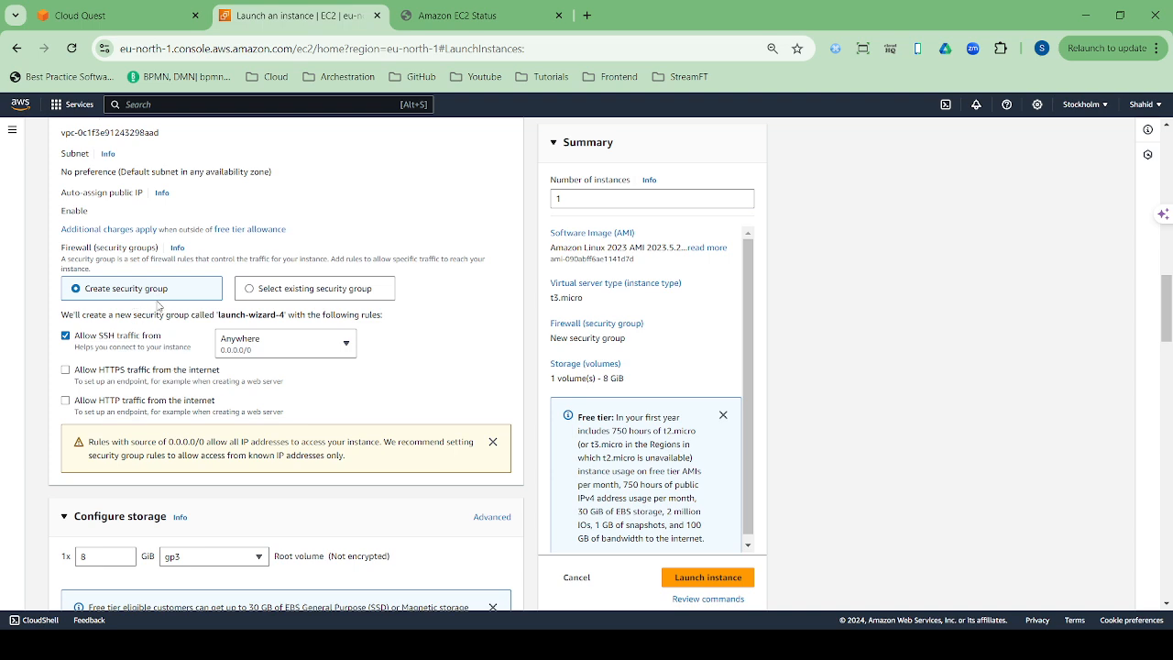
pyautogui.scroll(-3, 161, 313)
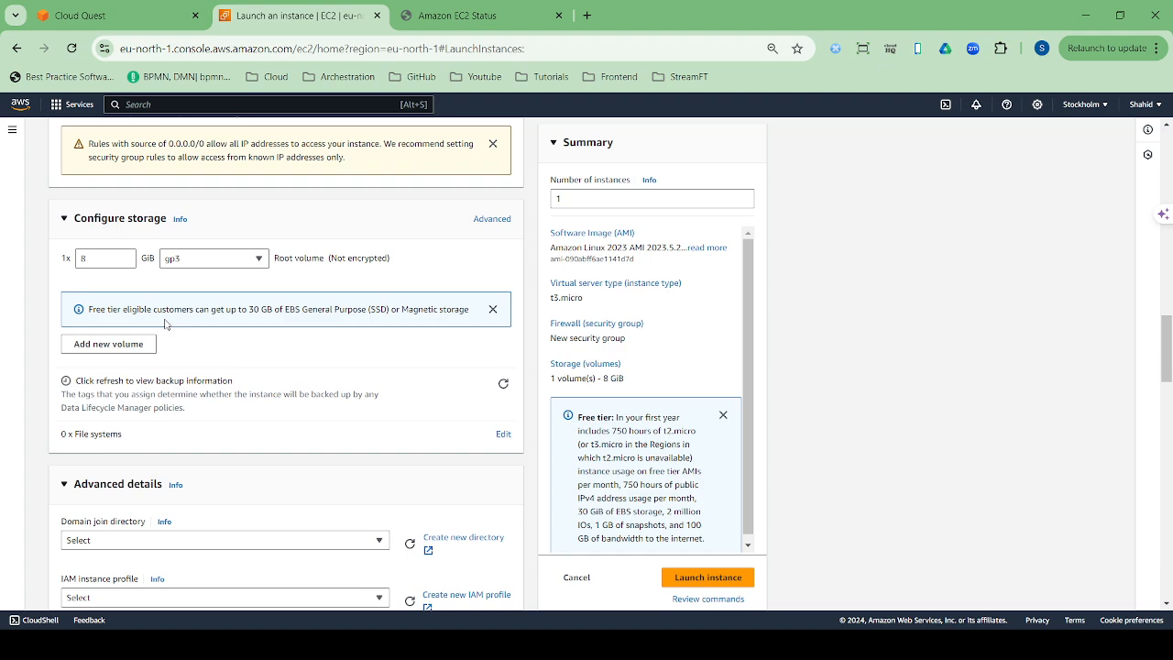
pyautogui.scroll(-1, 166, 323)
pyautogui.scroll(3, 166, 324)
pyautogui.scroll(3, 166, 323)
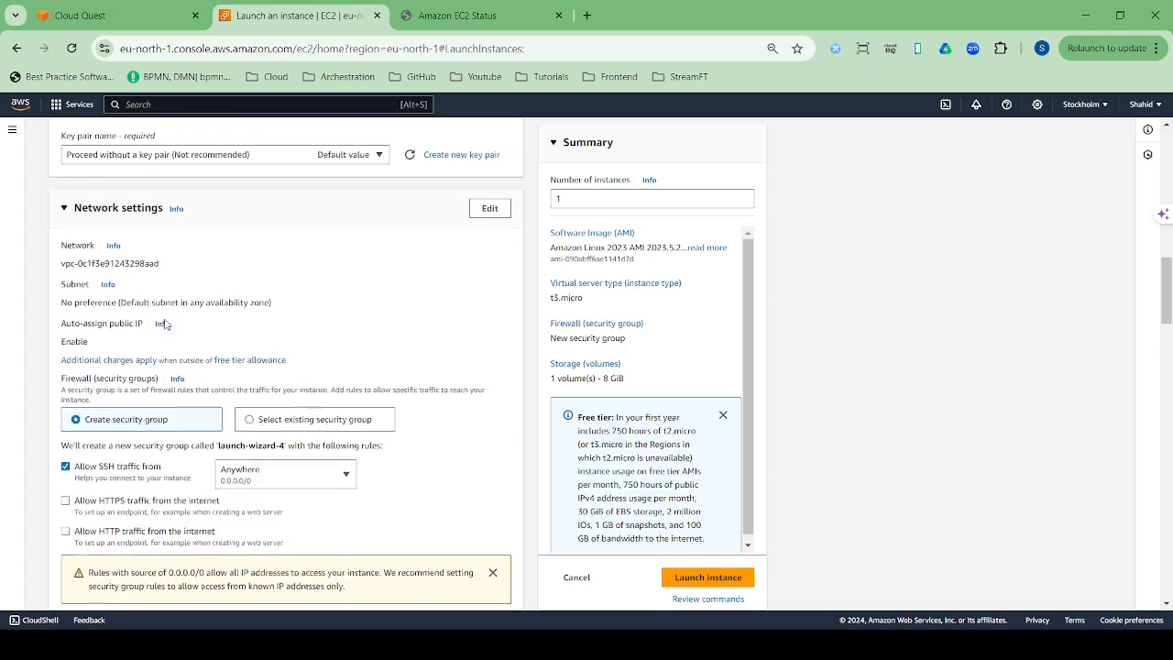
pyautogui.click(489, 210)
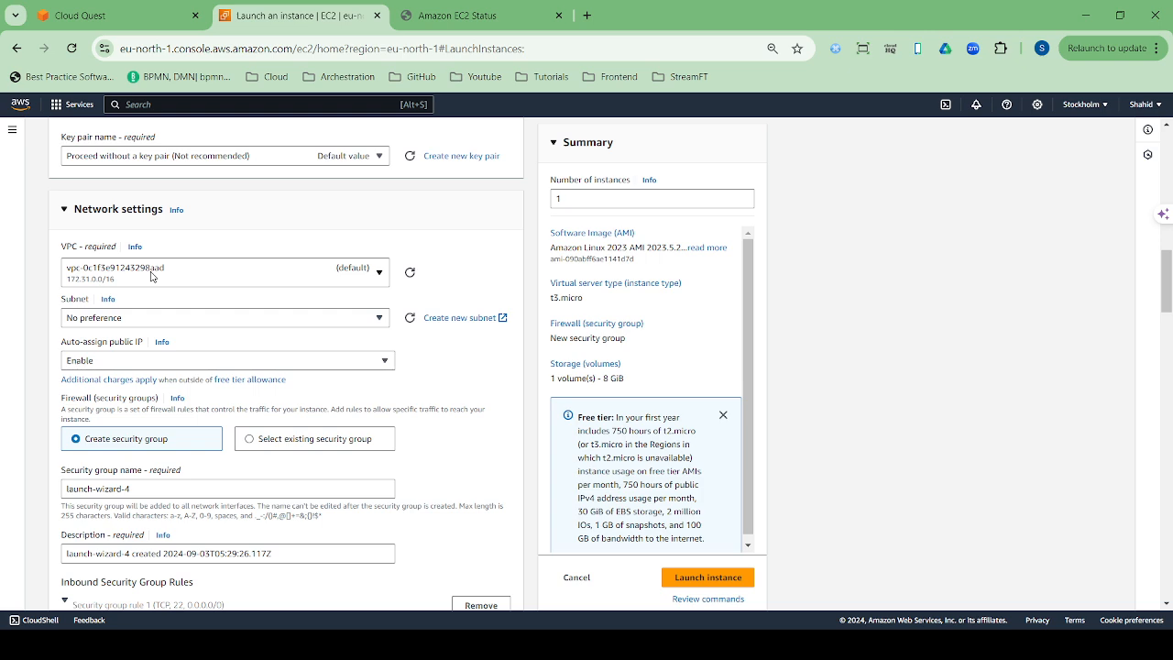
pyautogui.click(162, 318)
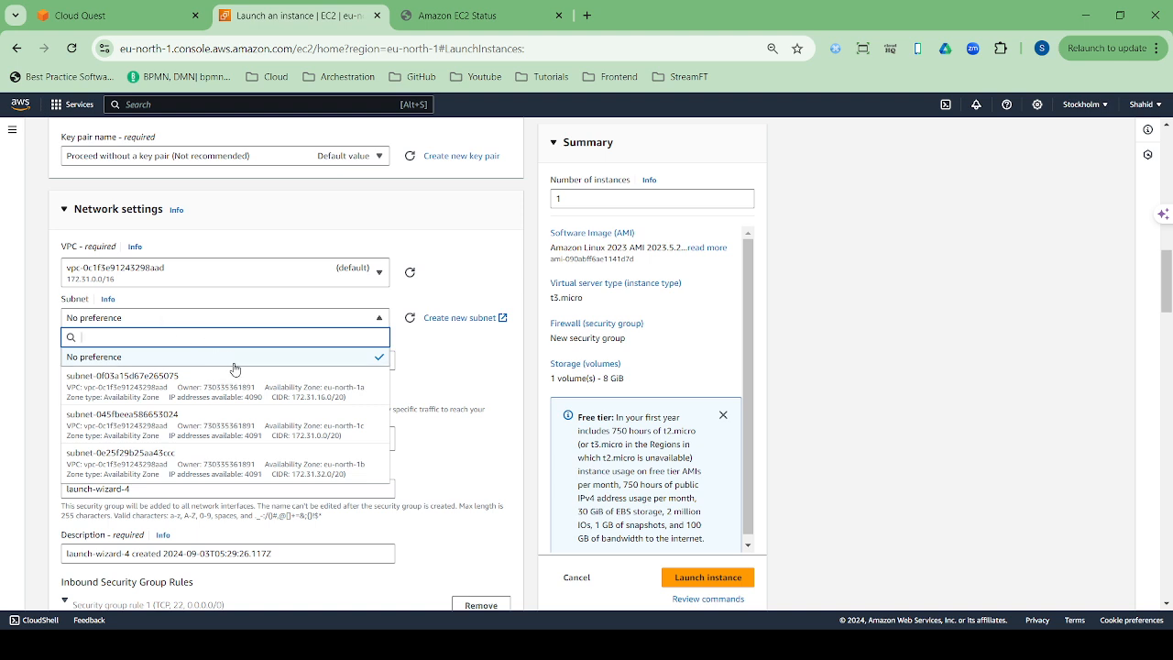
pyautogui.click(319, 431)
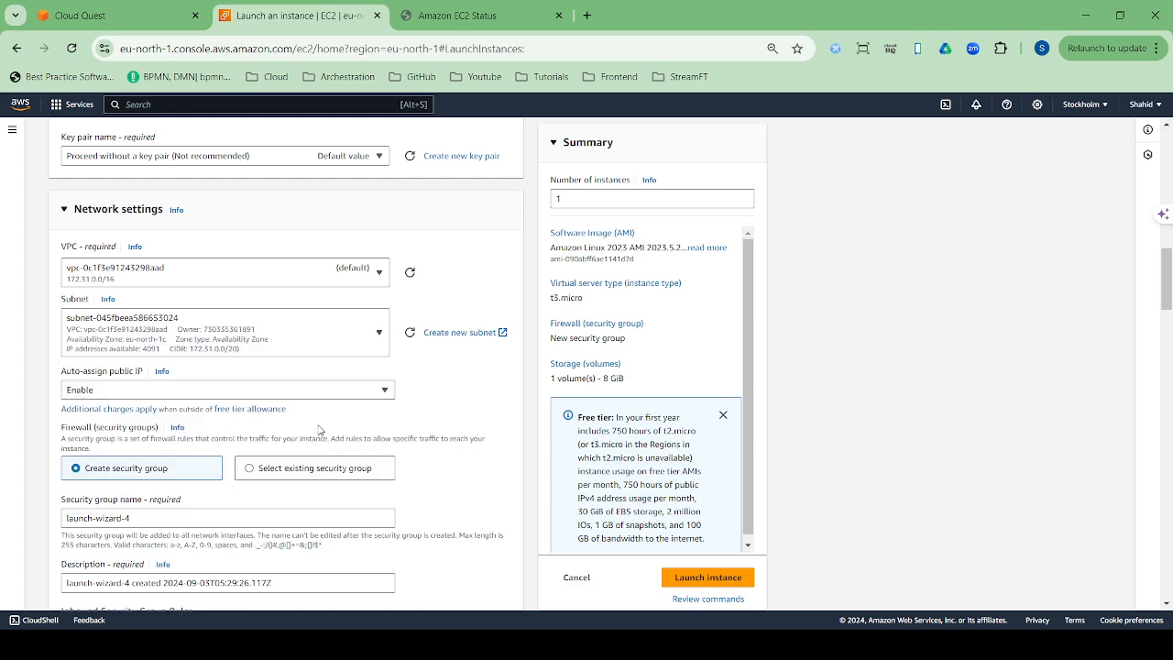
# - Change the type of the new security group's inbound rule to HTTP
pyautogui.scroll(-1, 440, 414)
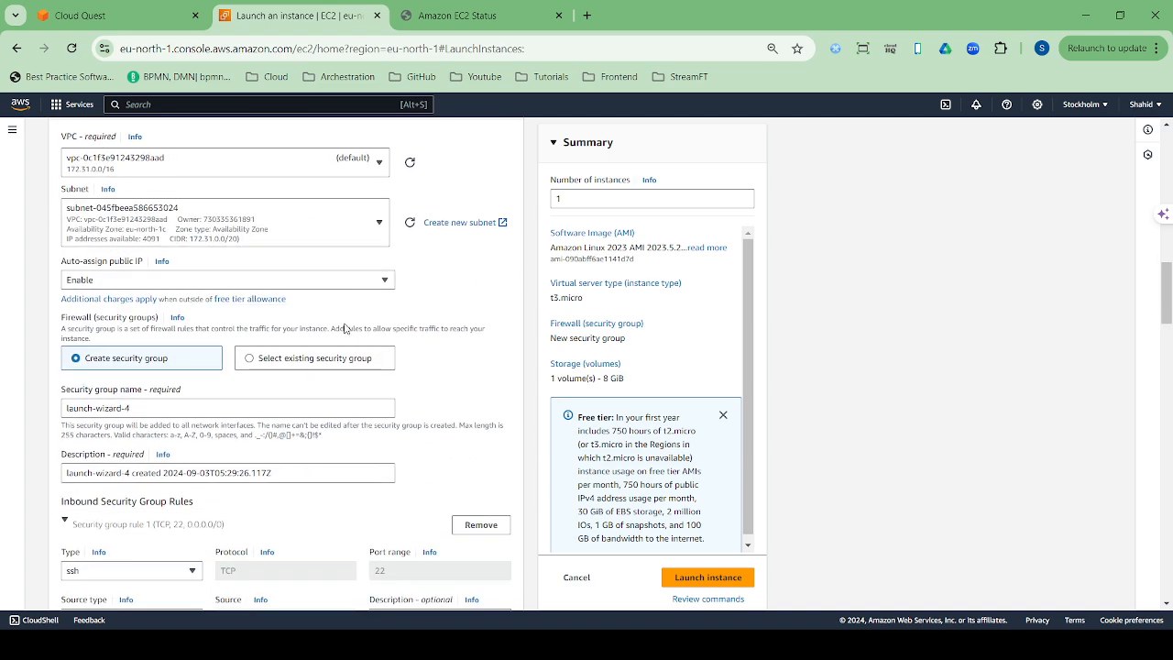
pyautogui.scroll(-2, 285, 323)
pyautogui.click(158, 445)
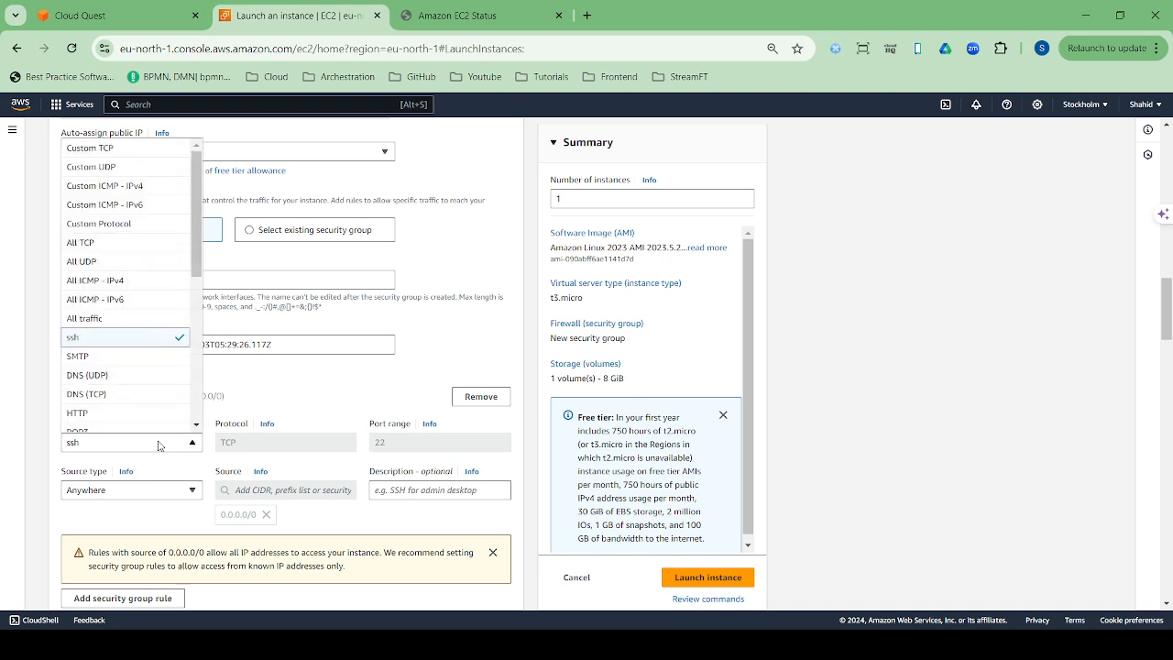
pyautogui.press('h')
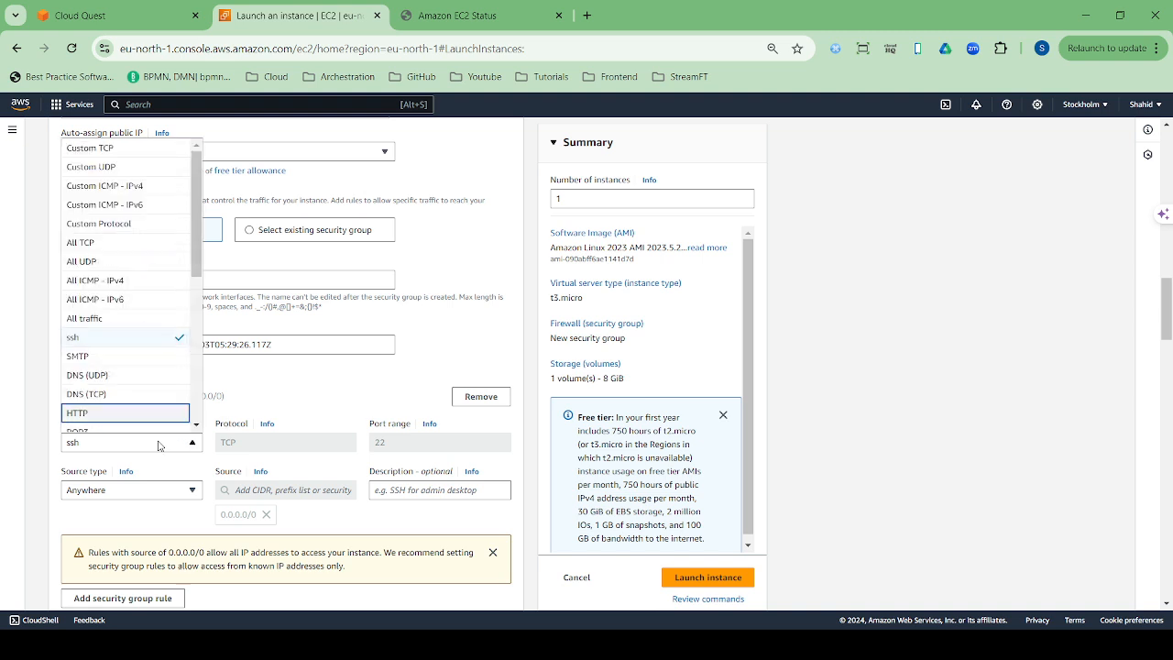
pyautogui.click(103, 415)
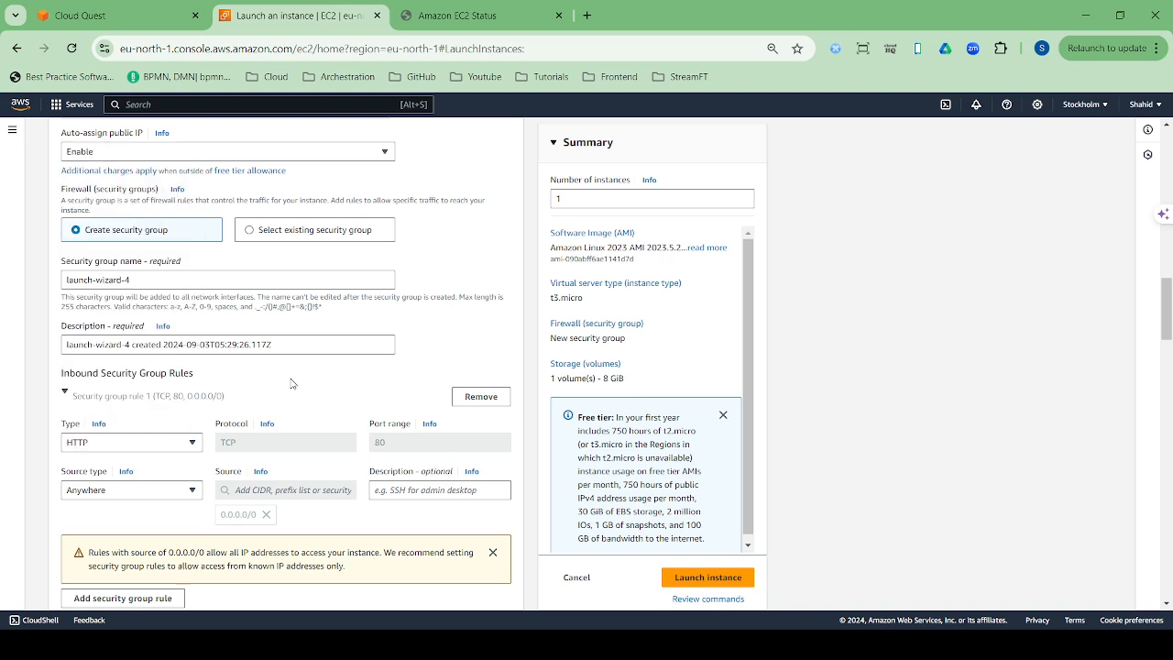
# - Review the remaining settings, launch webserver02 and open the list of all instances
pyautogui.scroll(-1, 294, 384)
pyautogui.scroll(-1, 319, 287)
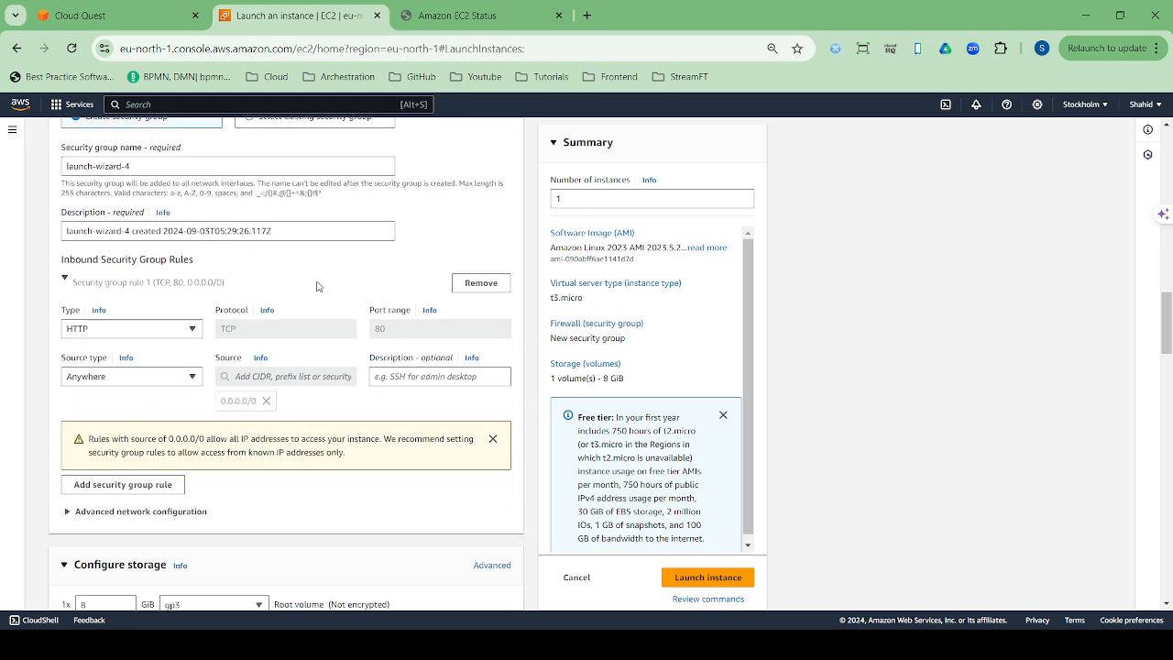
pyautogui.scroll(-5, 299, 422)
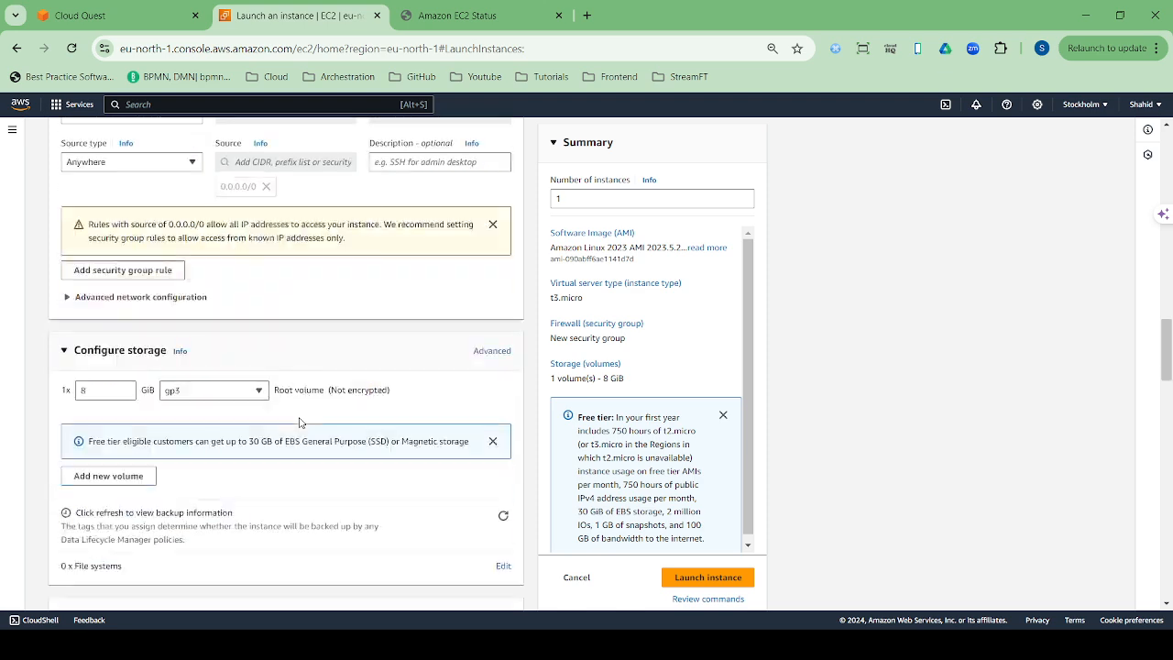
pyautogui.scroll(-15, 299, 422)
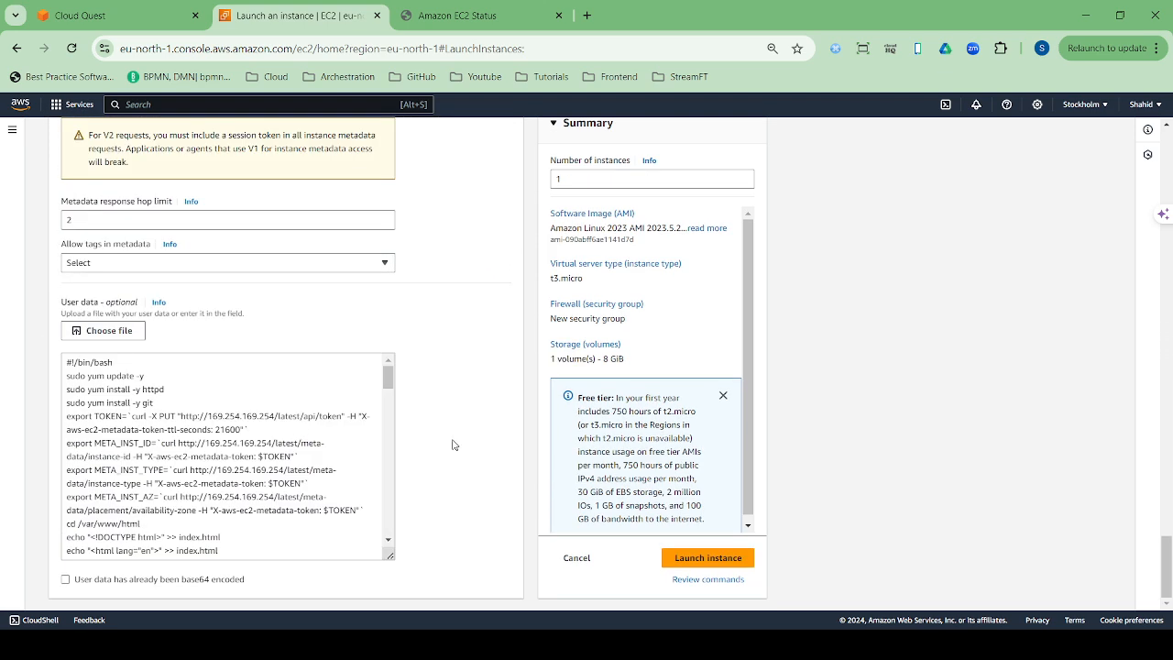
pyautogui.scroll(20, 509, 481)
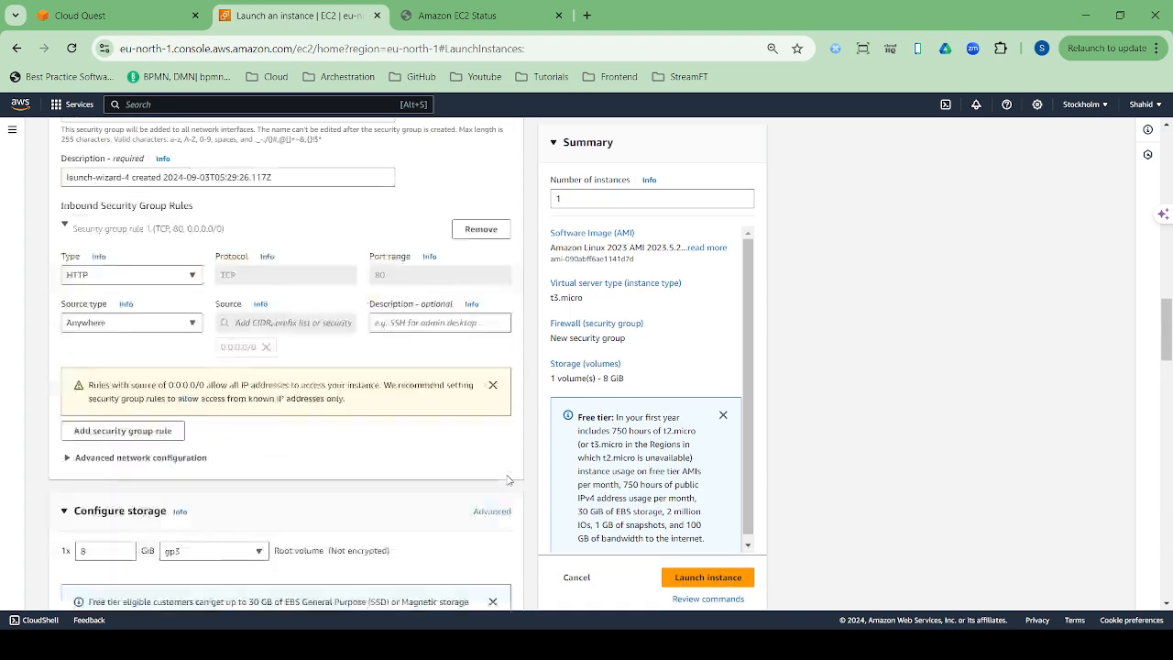
pyautogui.click(710, 578)
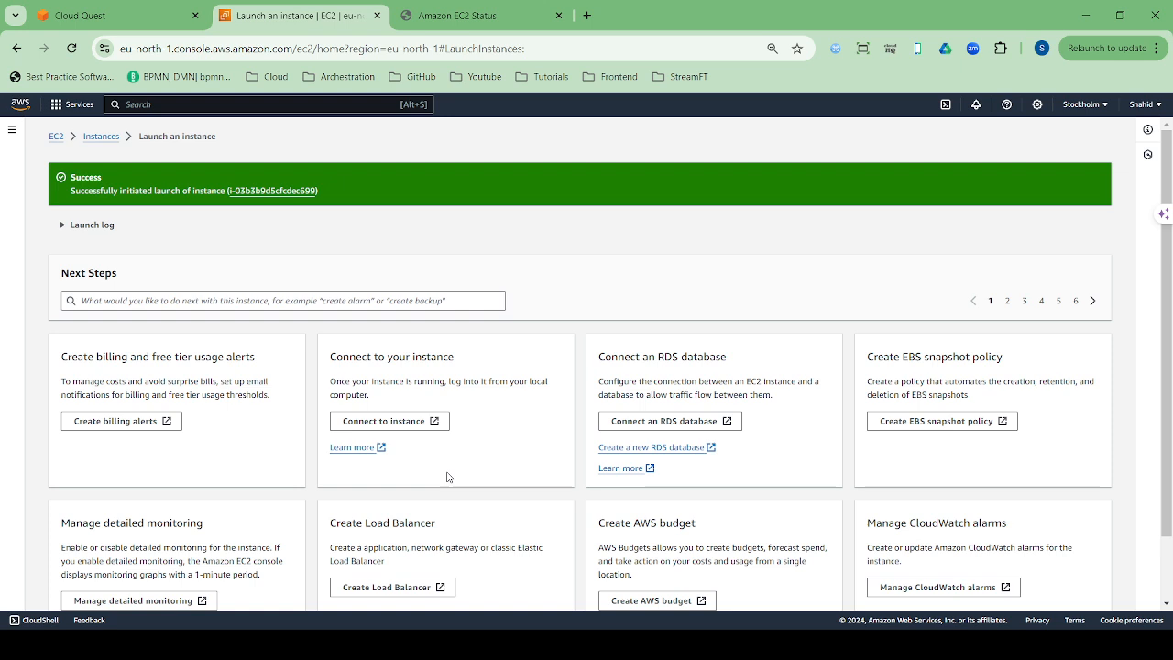
pyautogui.scroll(-2, 724, 435)
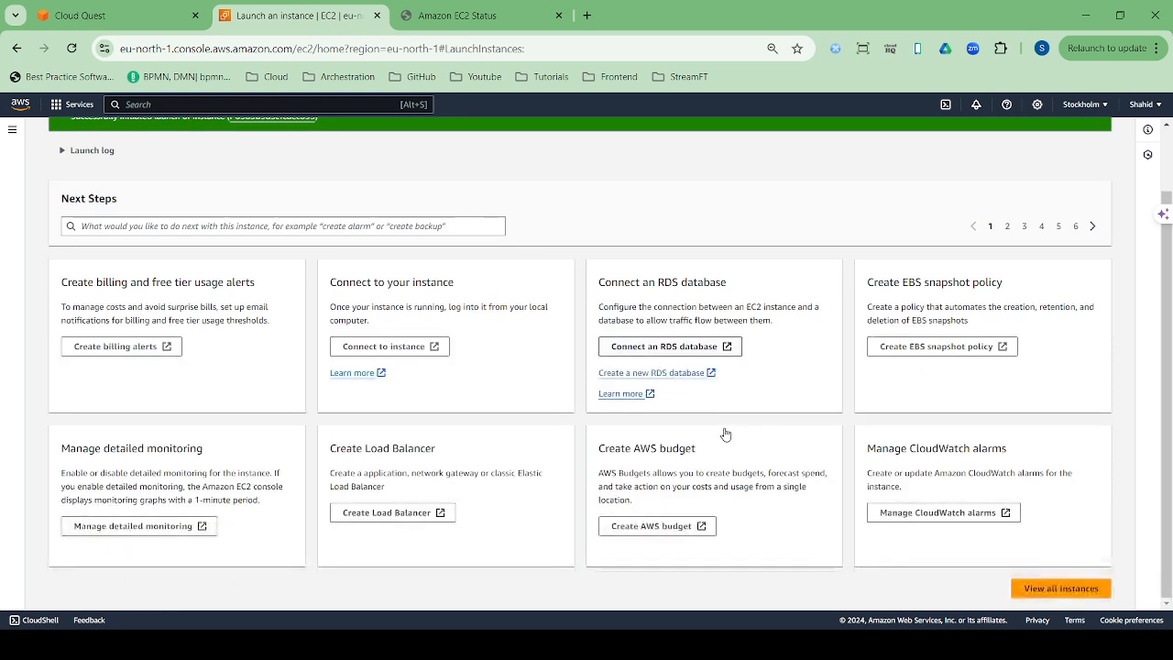
pyautogui.click(1036, 590)
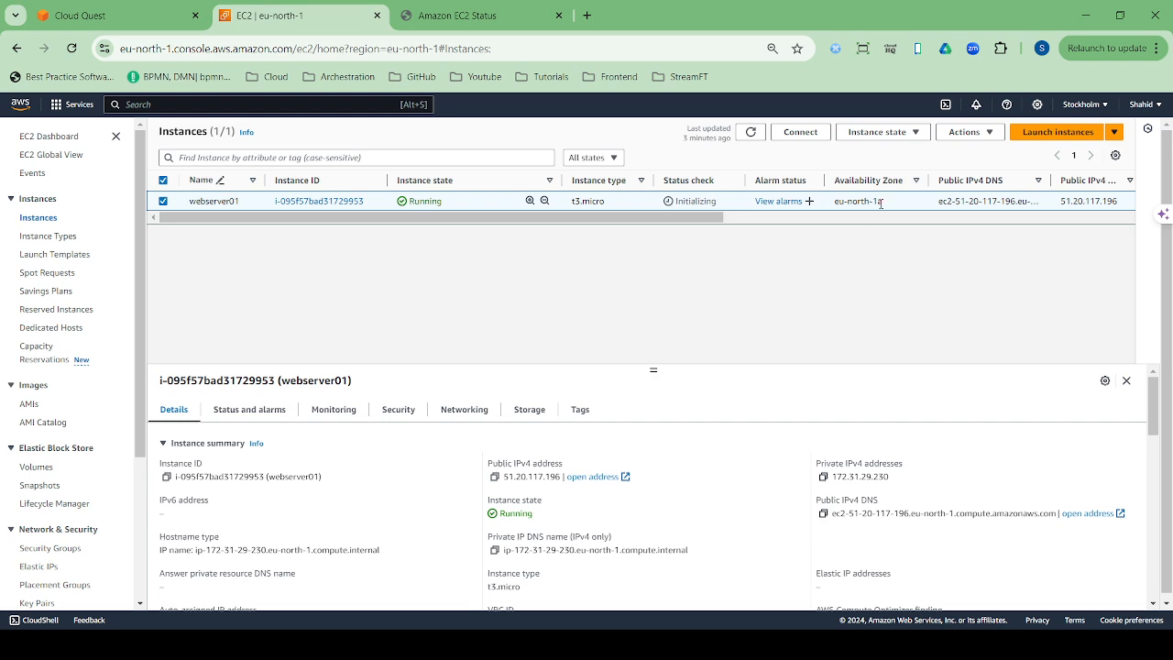
# - Refresh the instances list and select only webserver02 to show its details
pyautogui.click(752, 134)
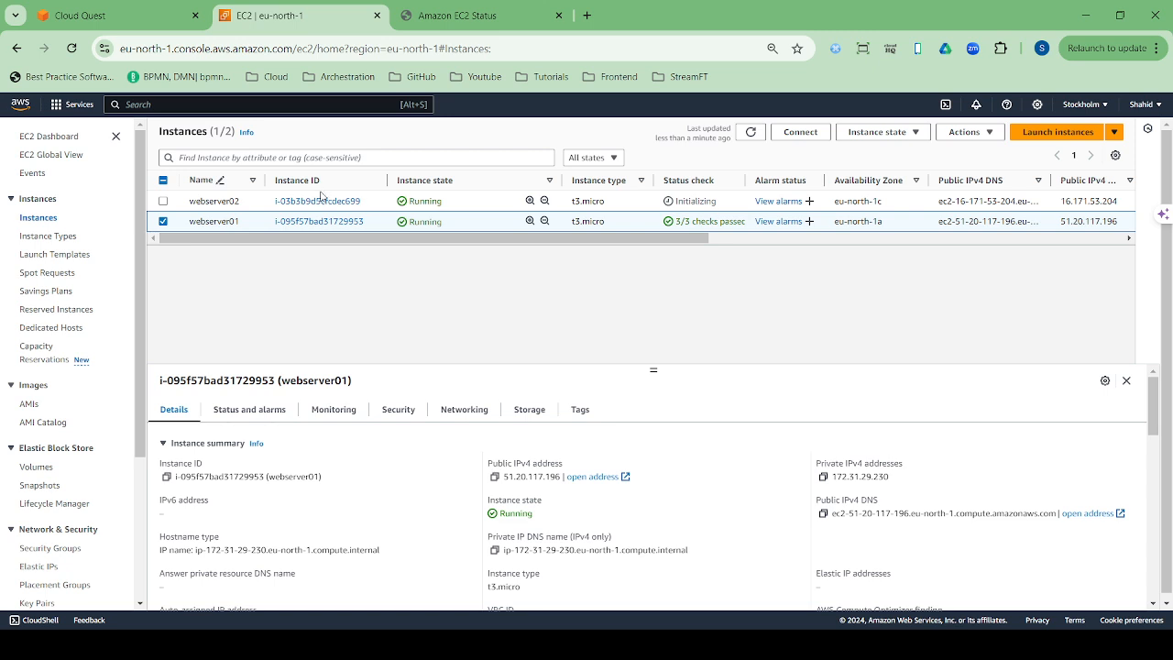
pyautogui.click(163, 221)
pyautogui.click(164, 202)
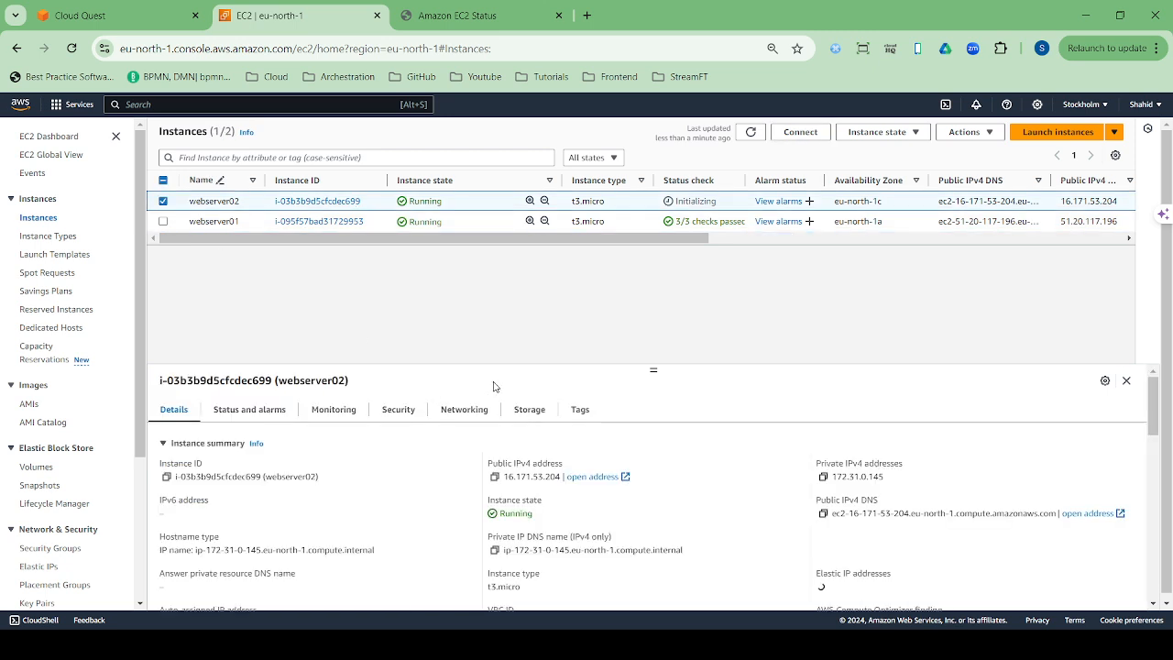
# - Copy webserver02's public IPv4 DNS and open it in a new browser tab, continuing to the site despite the missing HTTPS support
pyautogui.click(823, 516)
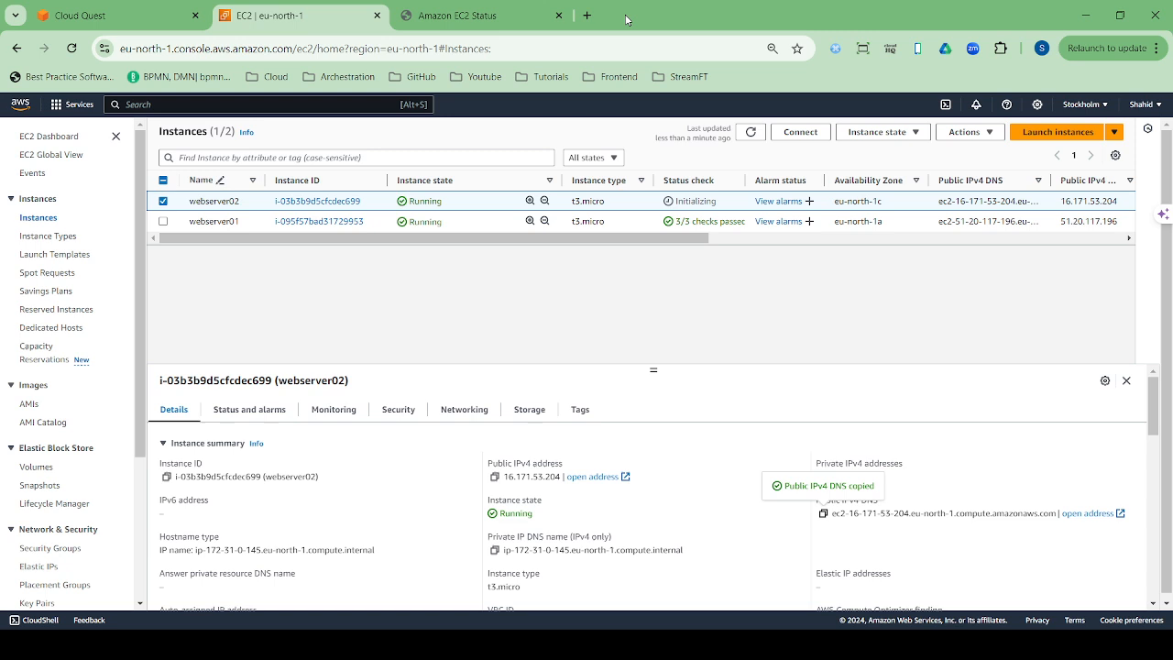
pyautogui.click(588, 17)
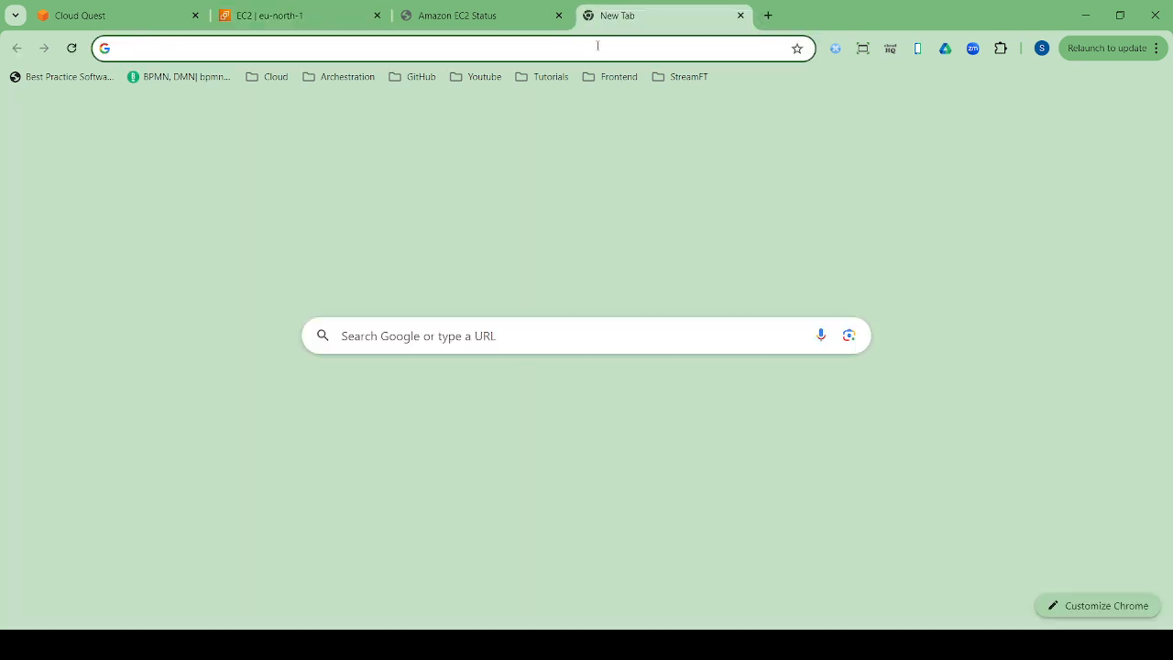
pyautogui.click(597, 45)
pyautogui.hotkey('ctrl', 'v')
pyautogui.press('Return')
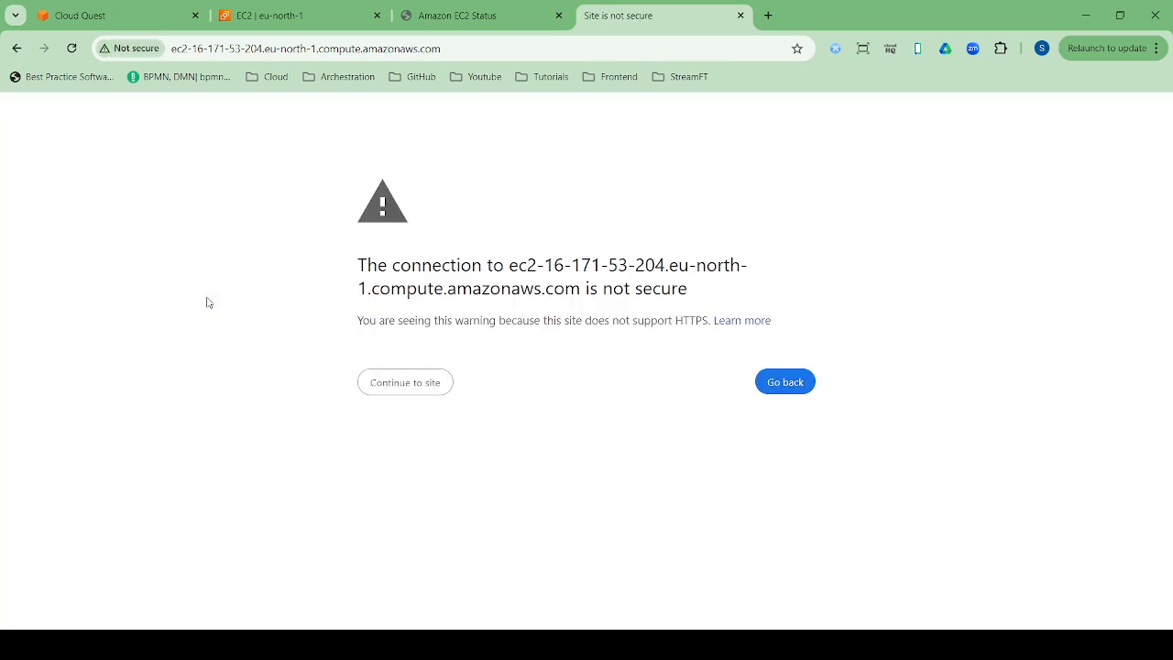
pyautogui.click(386, 393)
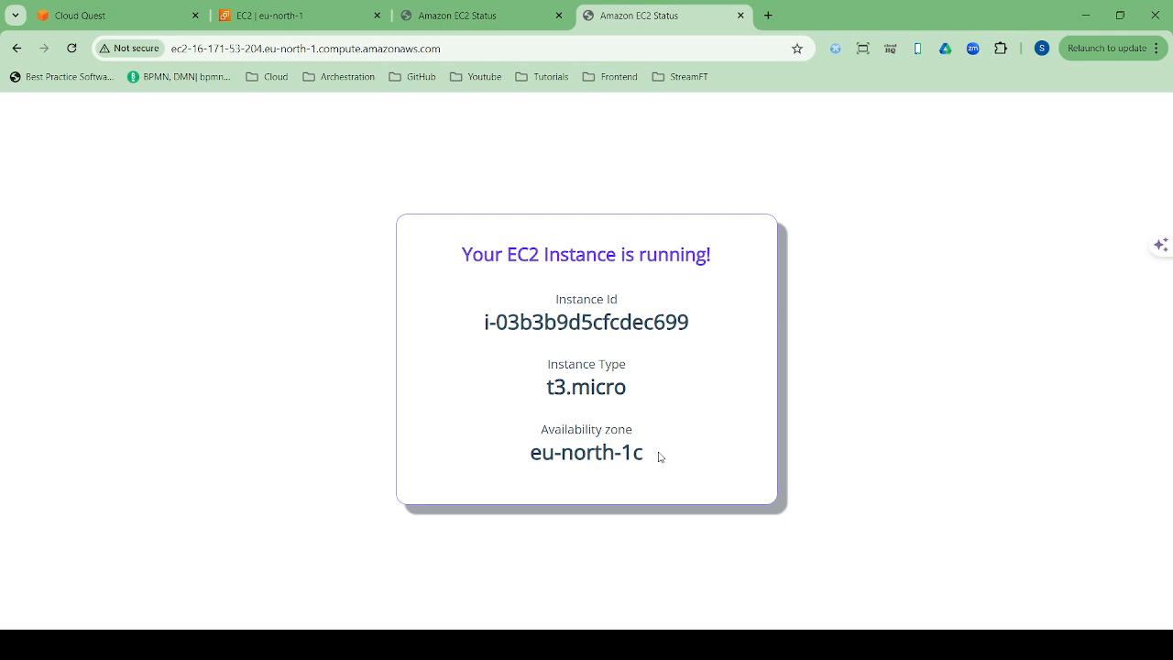
# - Compare the status pages of webserver01 and webserver02 for their instance ID and availability zone
pyautogui.click(473, 14)
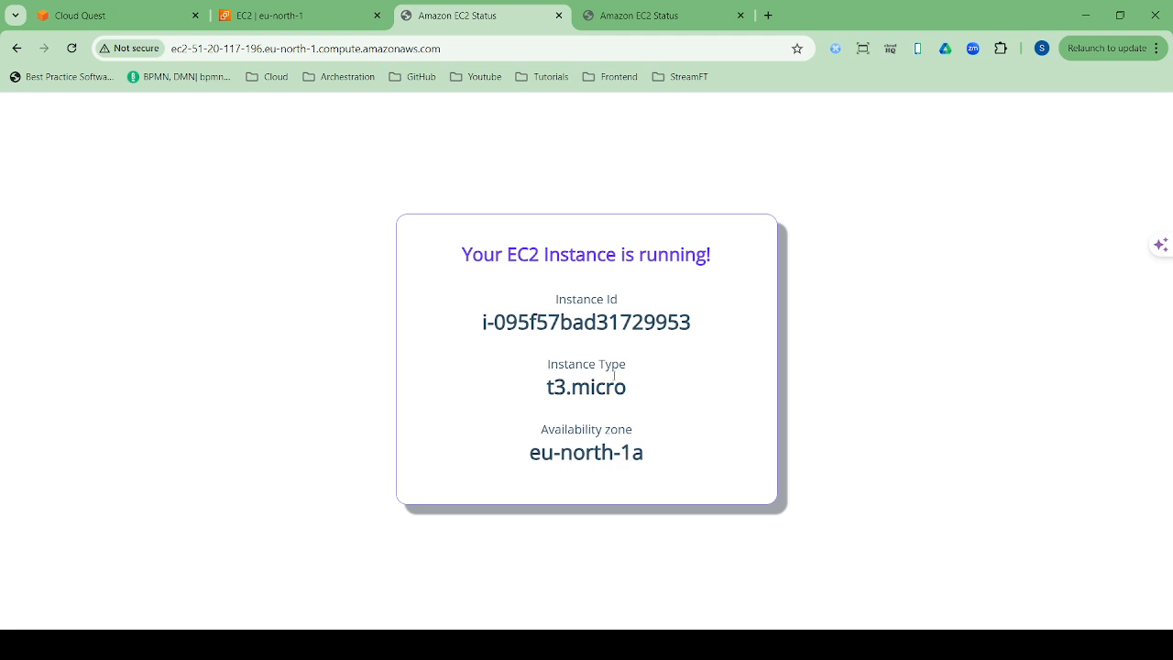
pyautogui.click(611, 17)
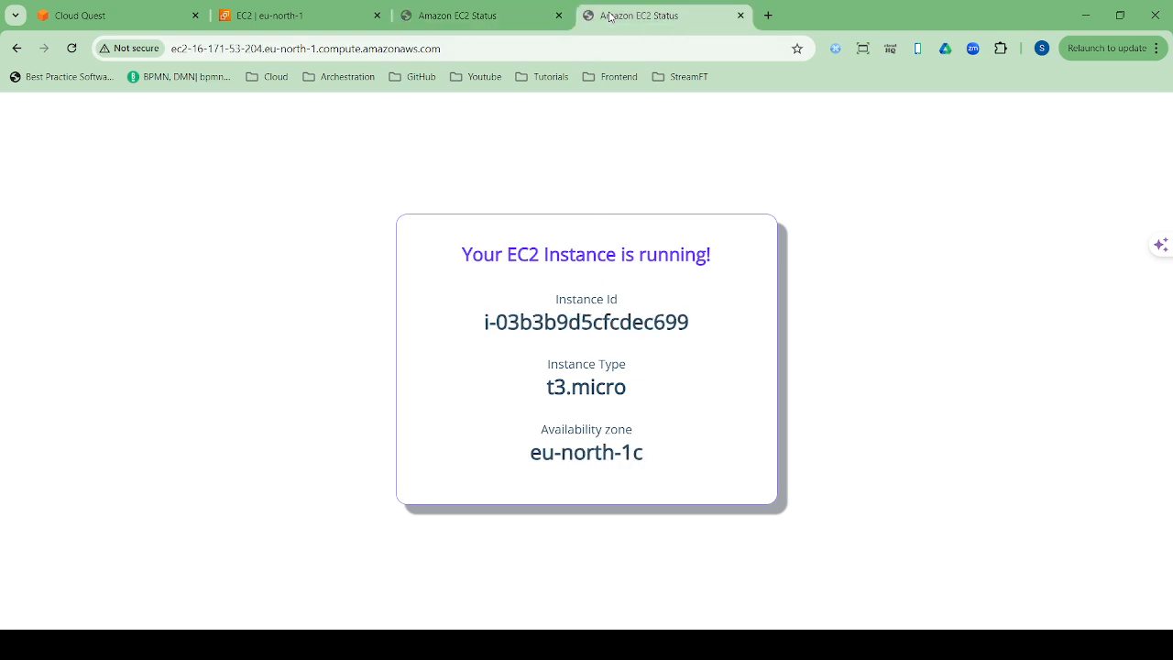